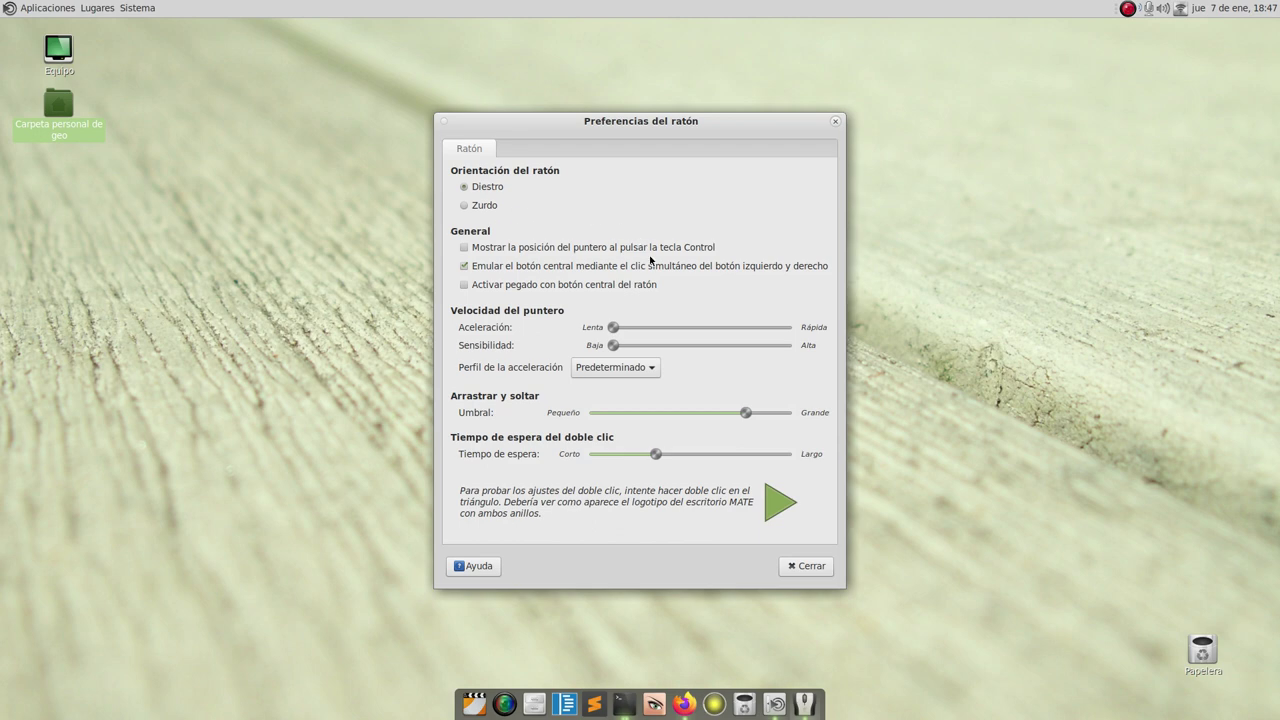
Close the mouse preferences window and return to the desktop.
drag(613, 123, 603, 113)
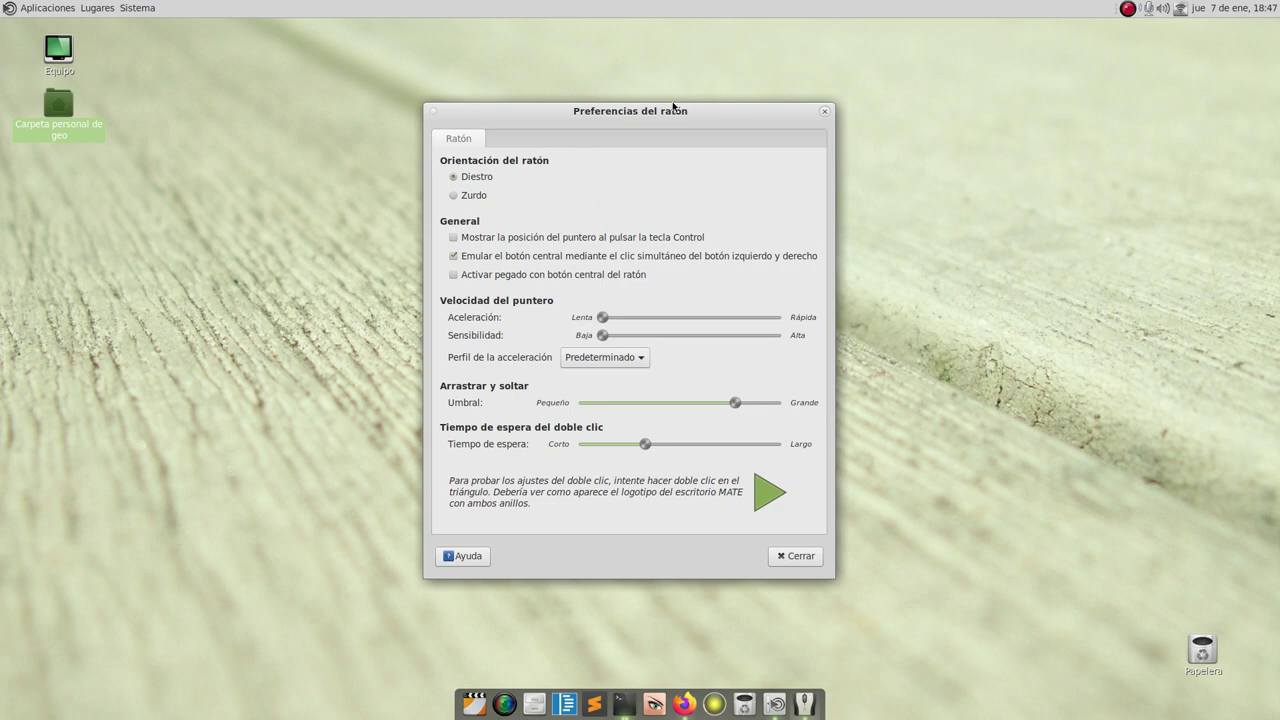
drag(651, 111, 700, 88)
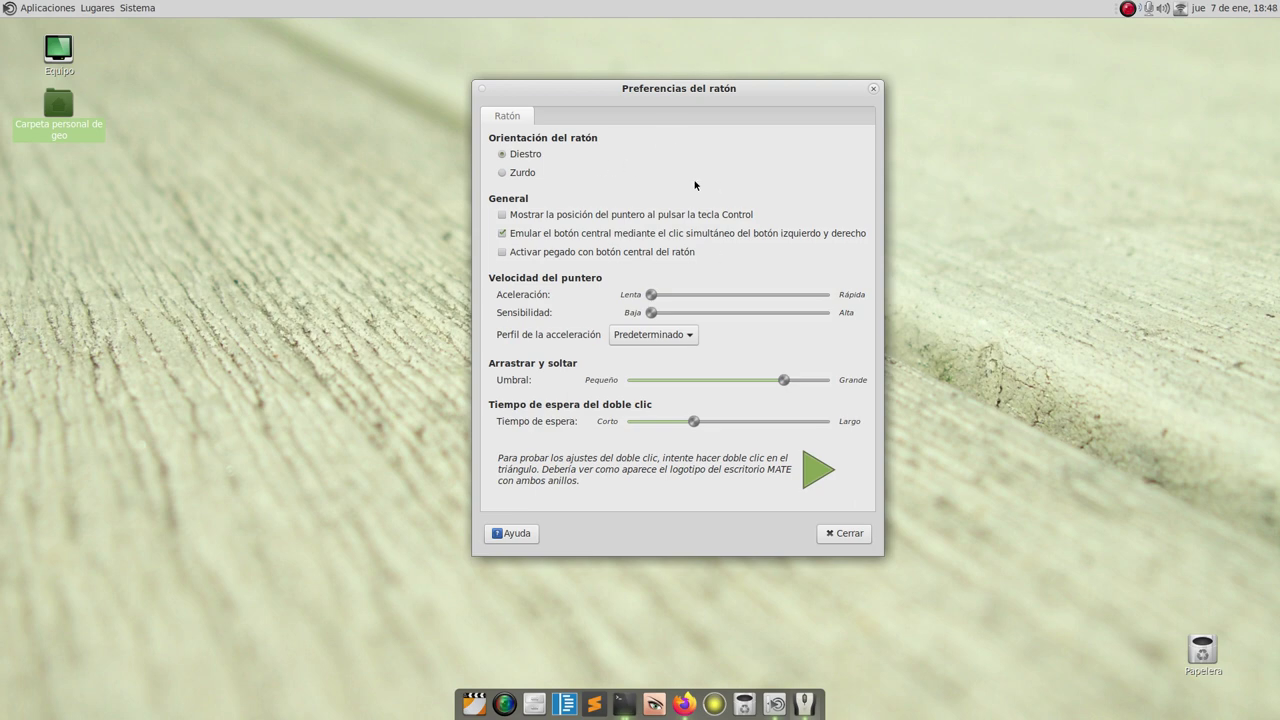
click(845, 536)
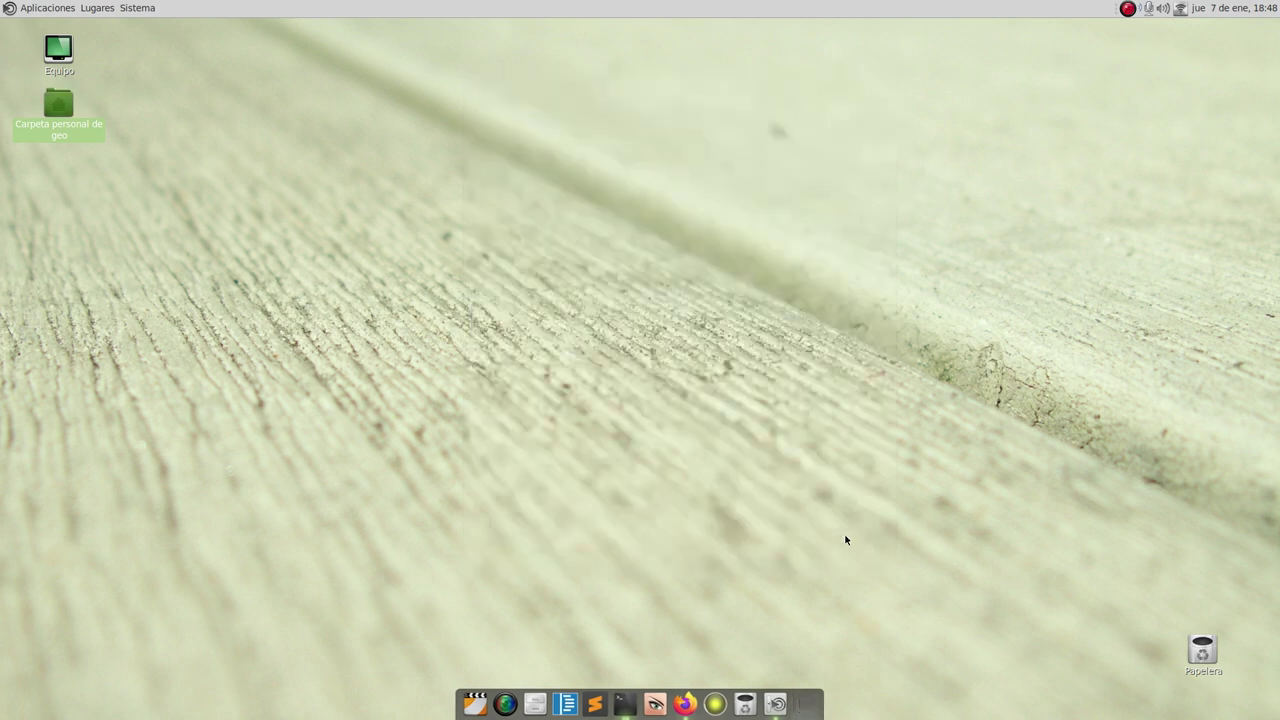
click(61, 44)
click(58, 102)
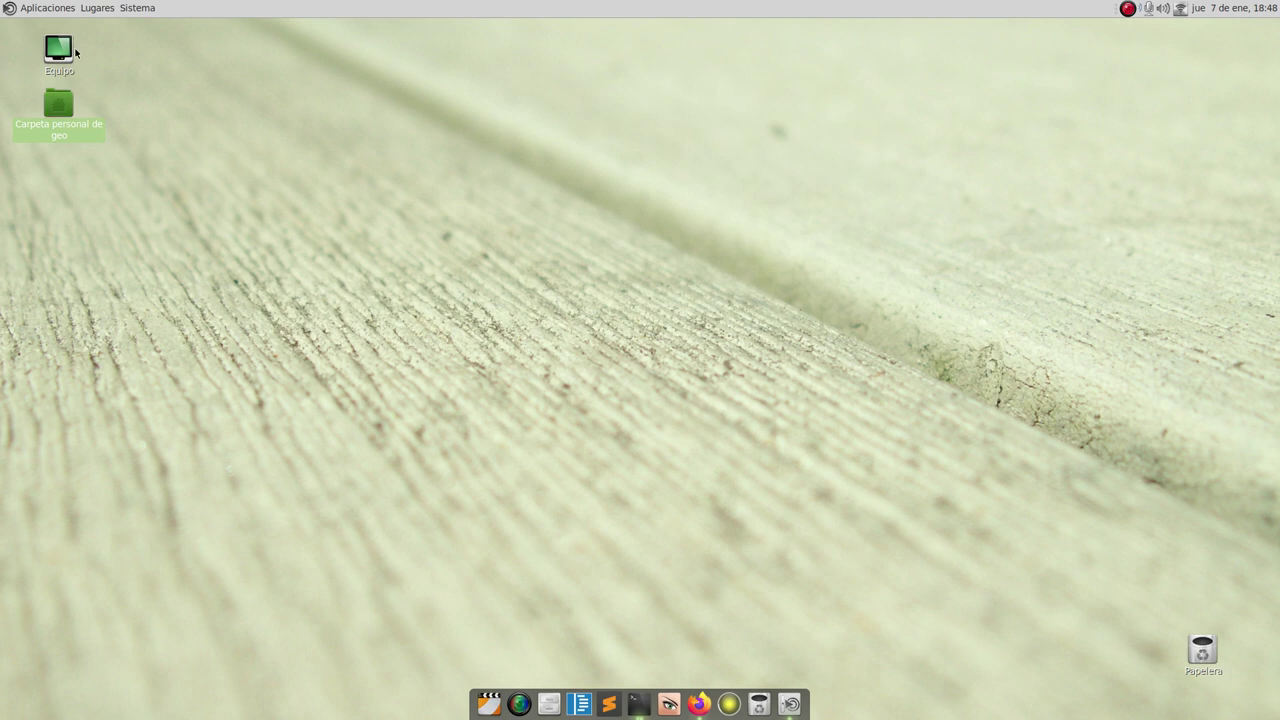
Open the File Management preferences from the Personal system preferences and reposition the window.
click(148, 10)
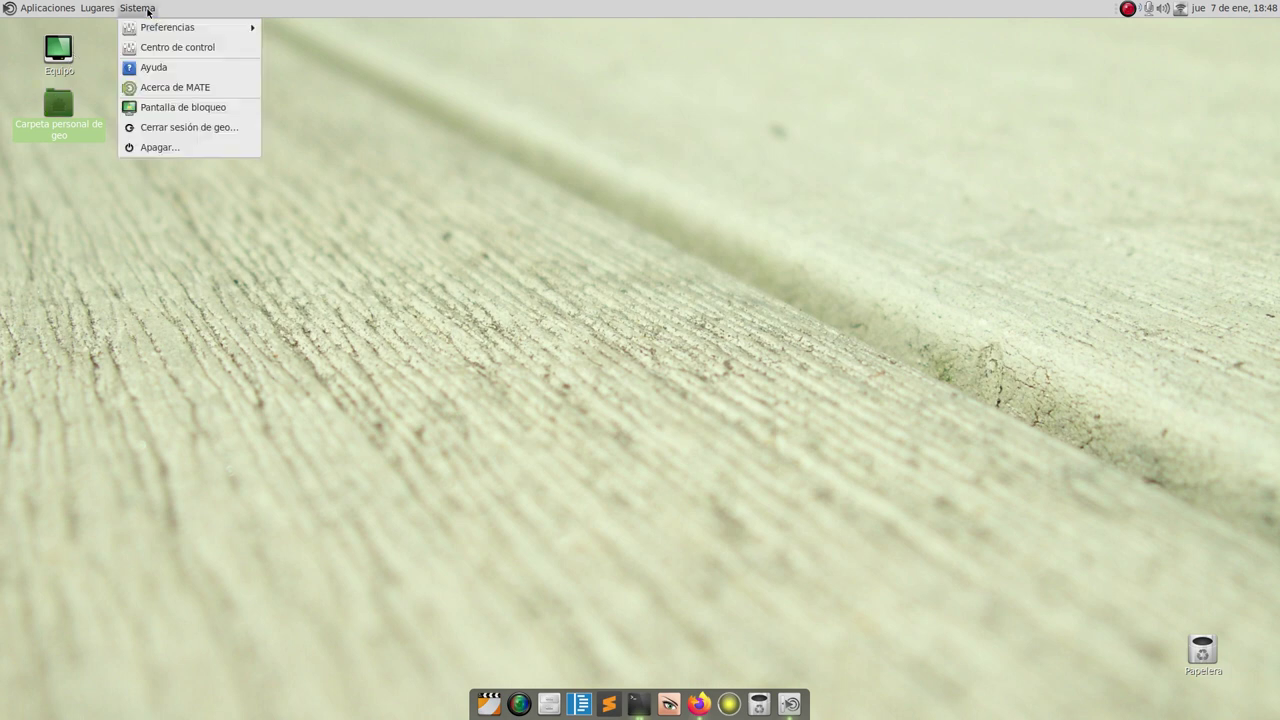
mouse_move(156, 27)
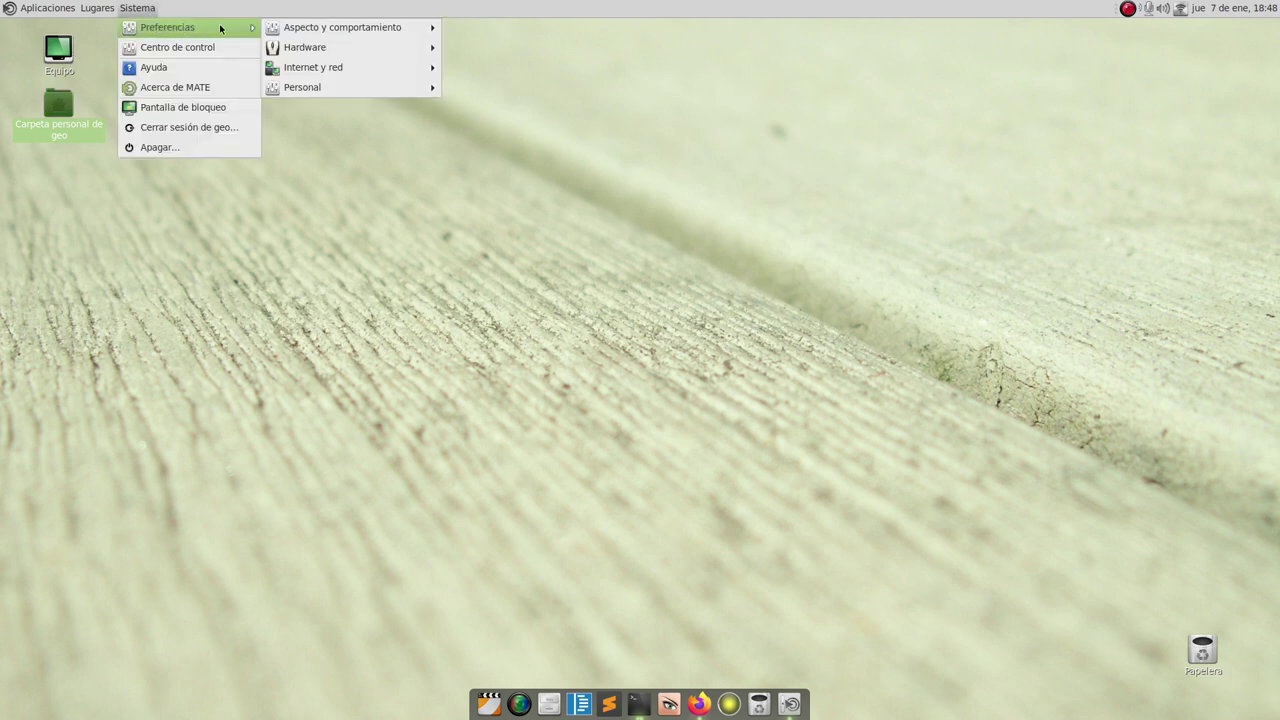
mouse_move(273, 33)
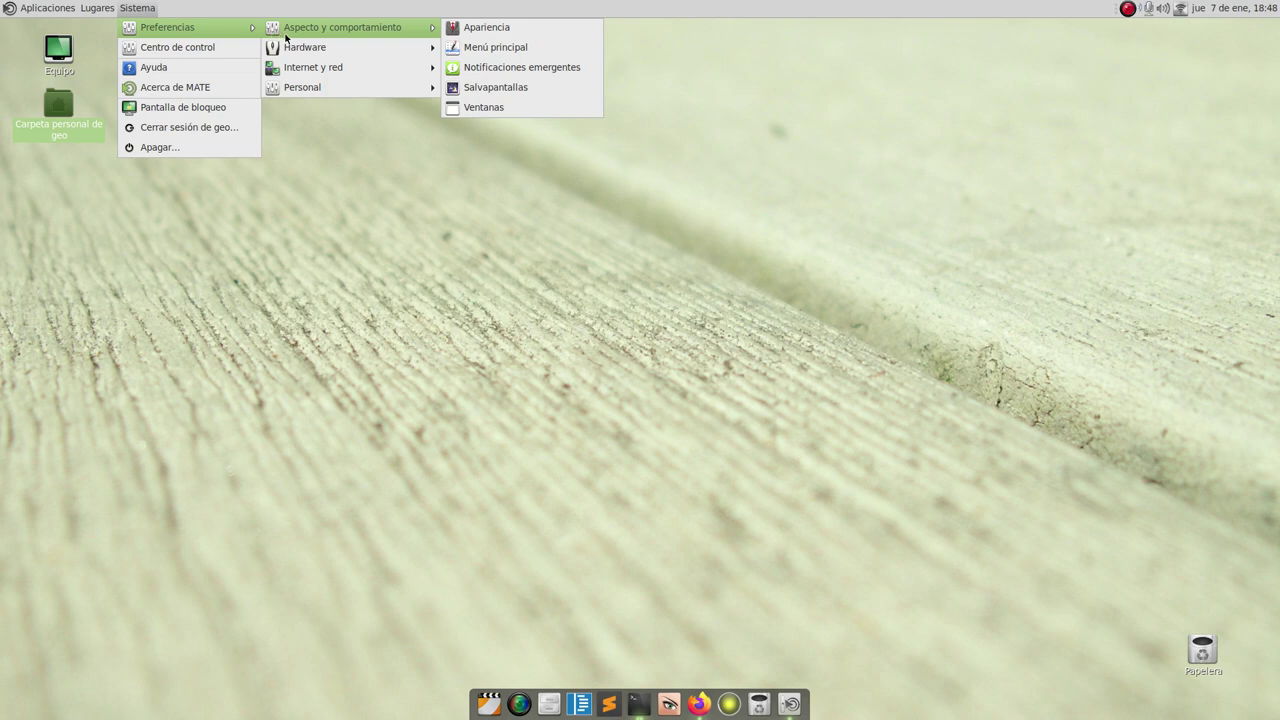
mouse_move(321, 88)
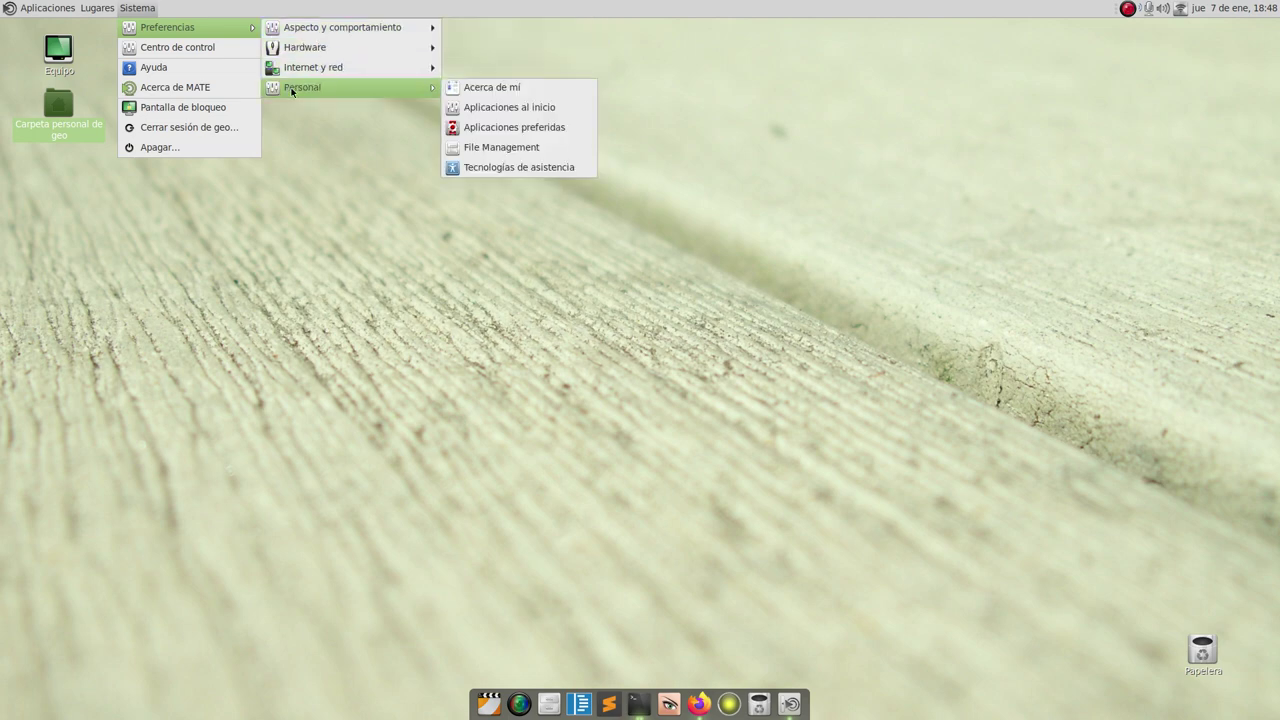
click(522, 150)
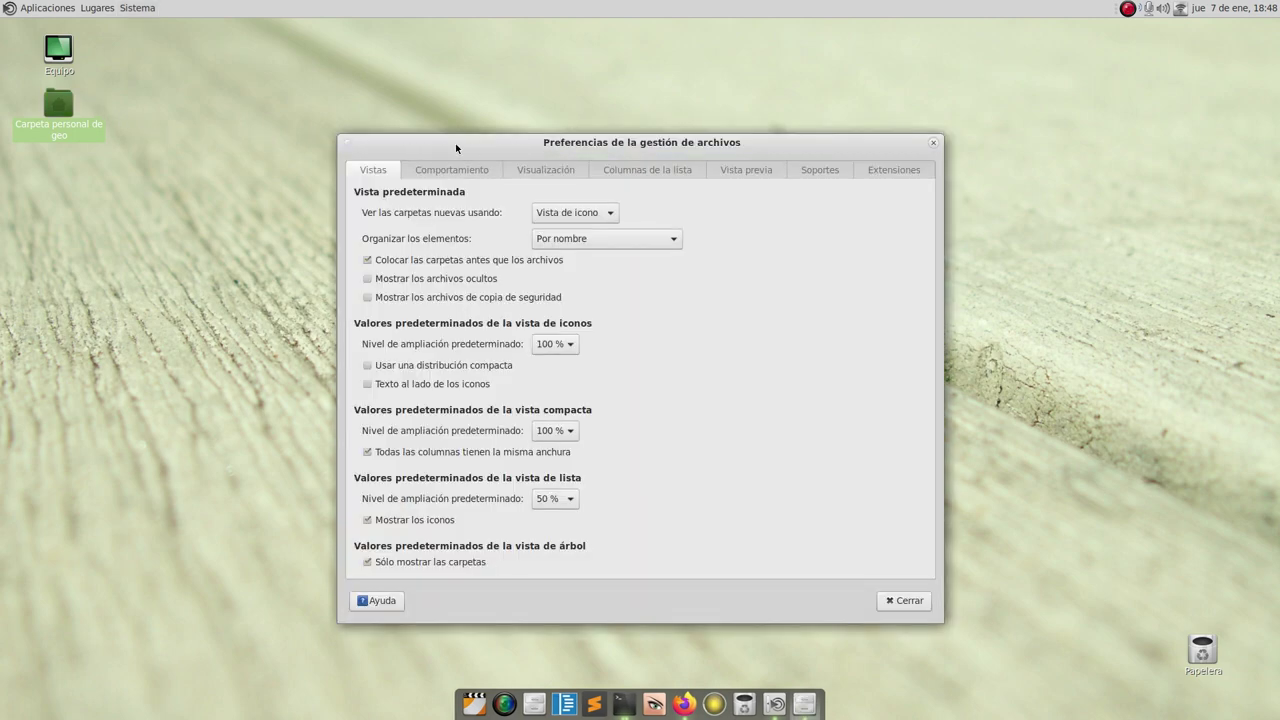
drag(505, 148, 483, 127)
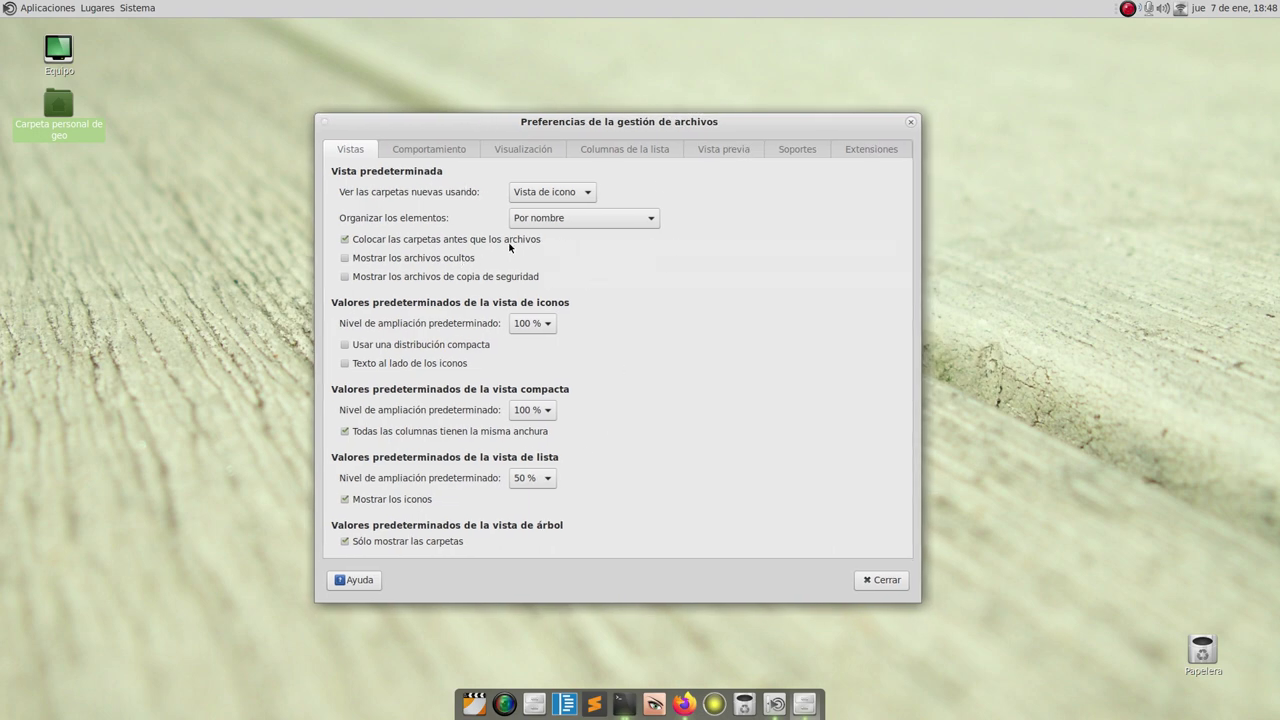
Show the file behaviour settings and test single-click opening on Equipo and the home folder, closing each window.
click(434, 152)
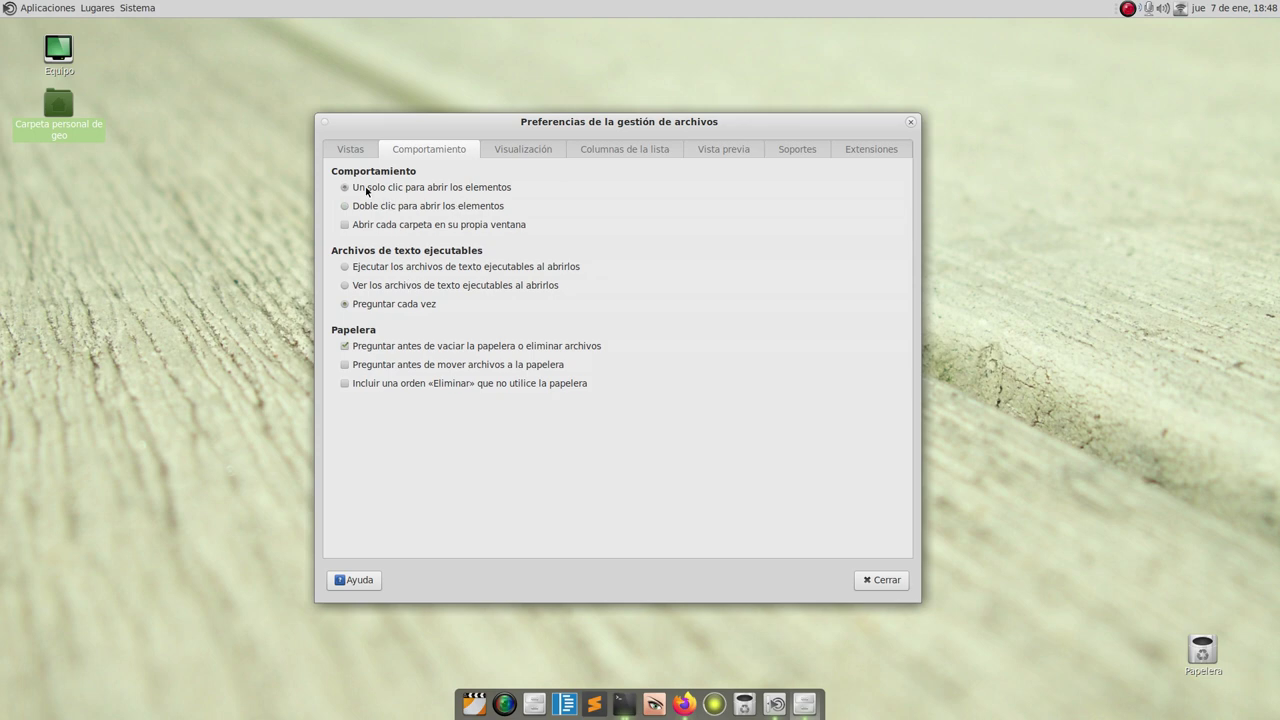
drag(378, 131, 501, 118)
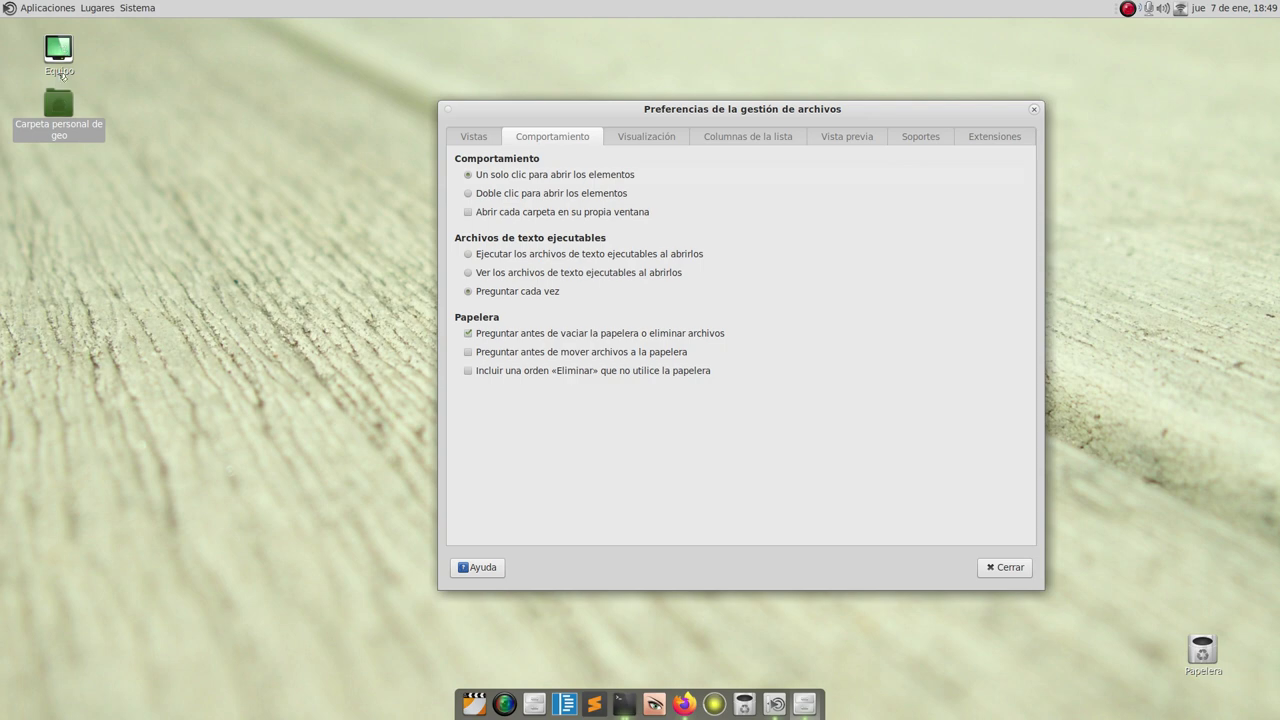
click(58, 50)
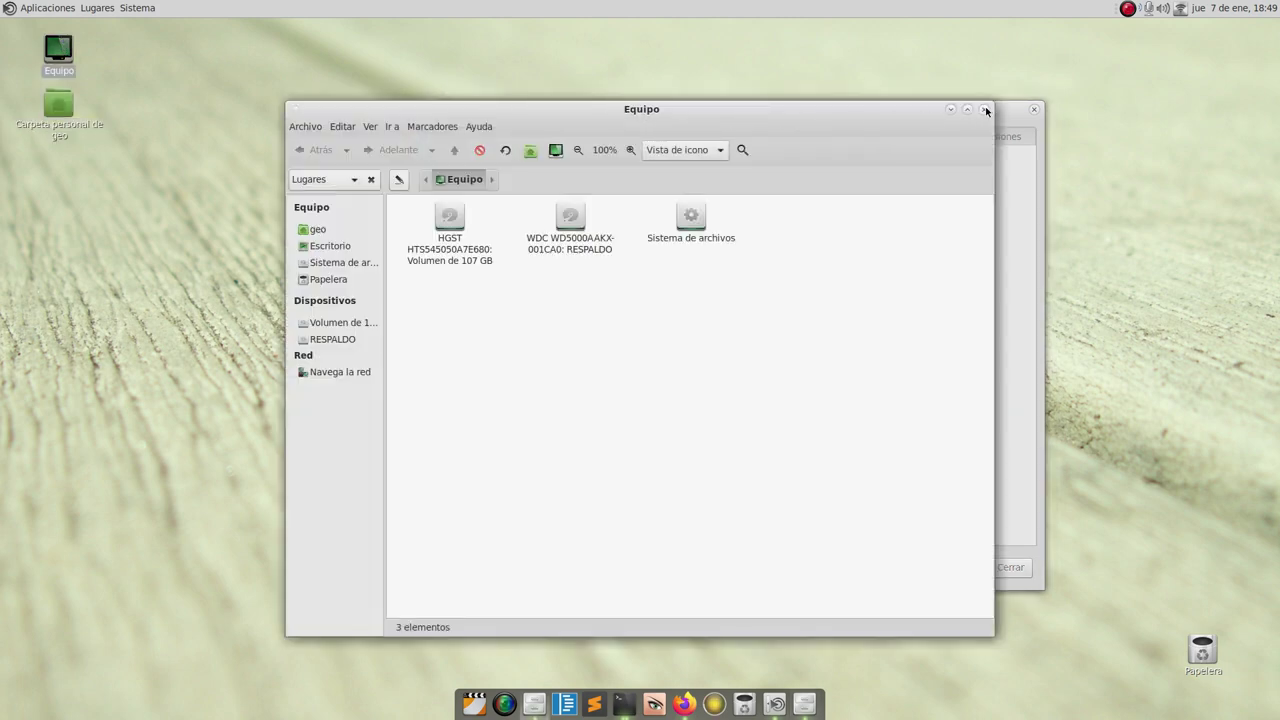
click(986, 109)
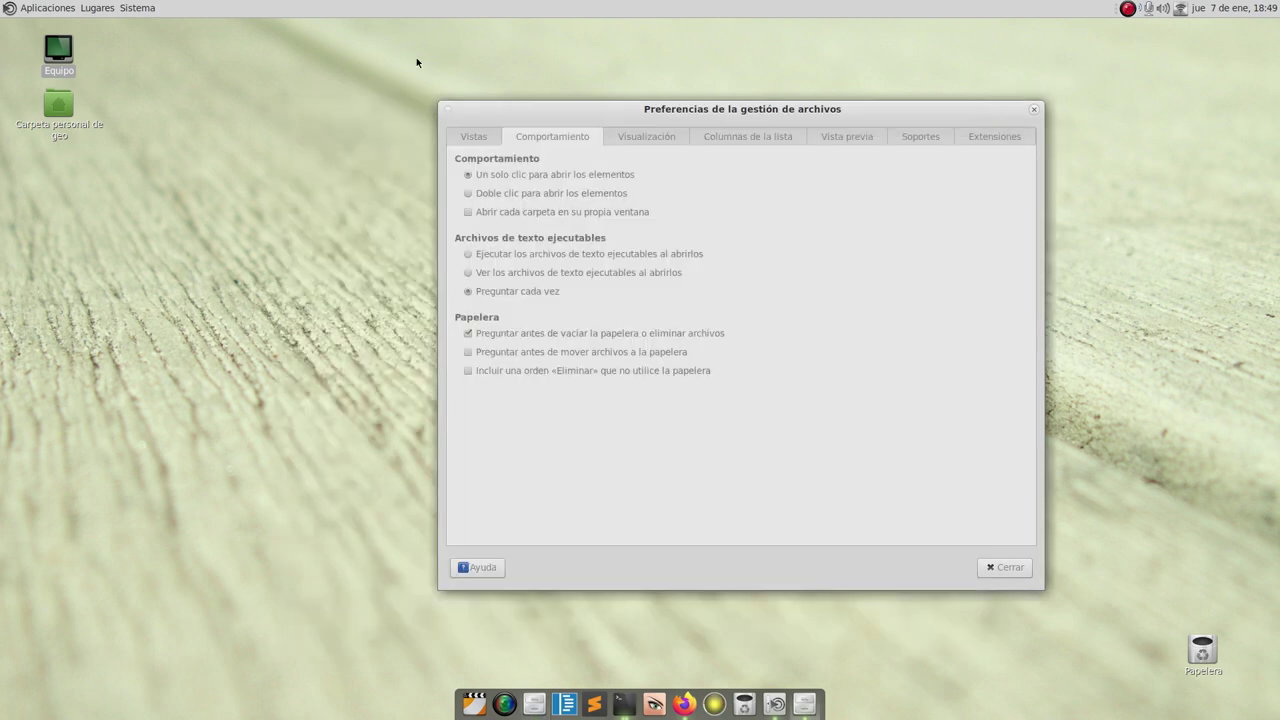
click(66, 100)
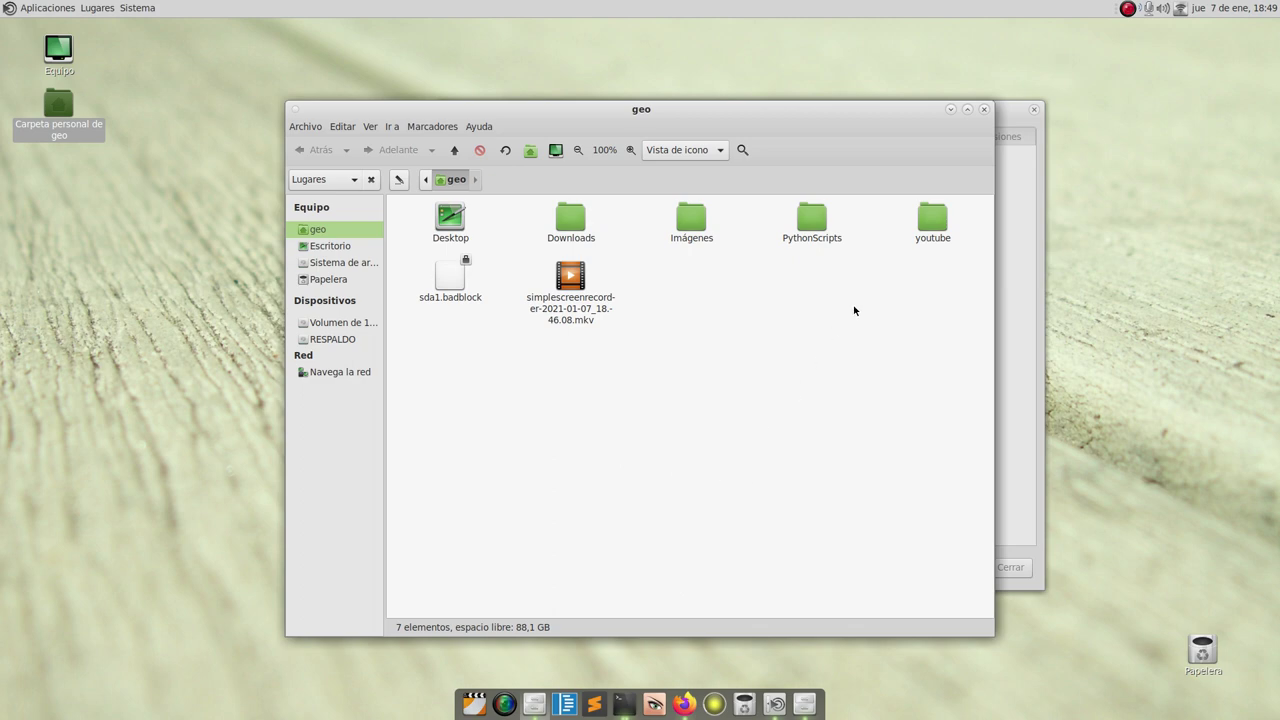
click(982, 111)
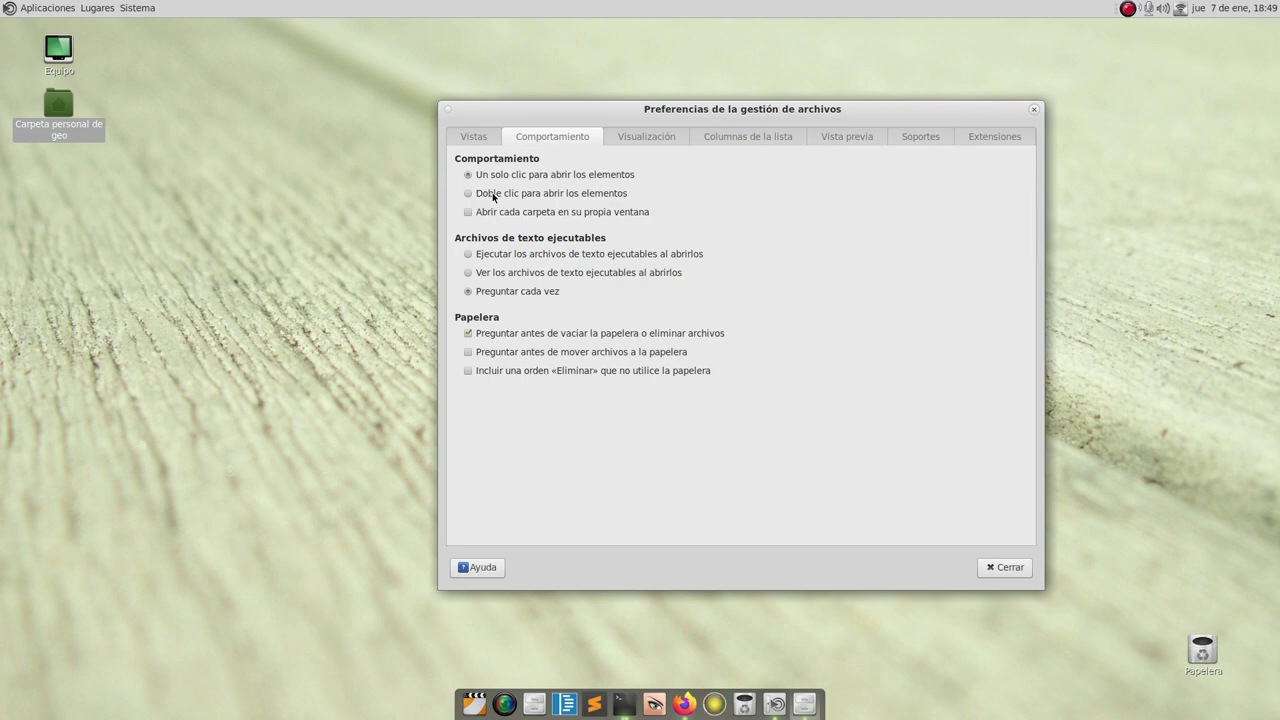
Show the list column preferences and open the home folder in a window beside them.
click(652, 137)
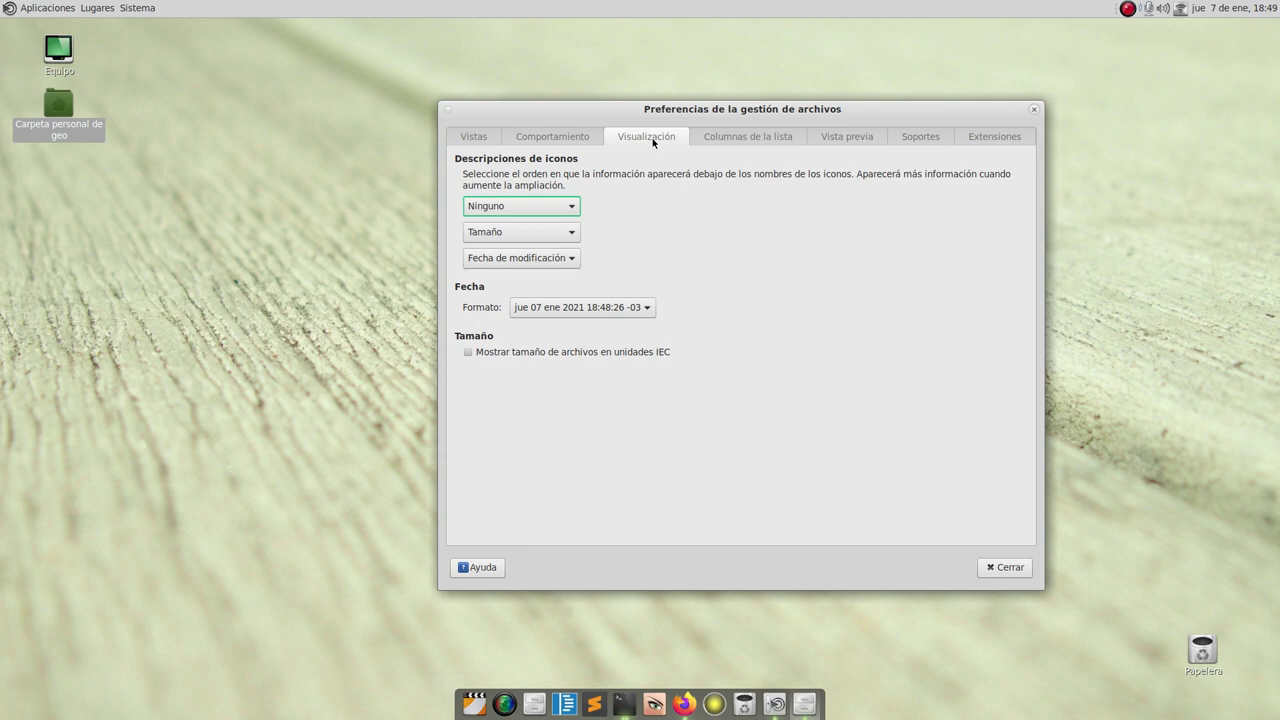
click(769, 142)
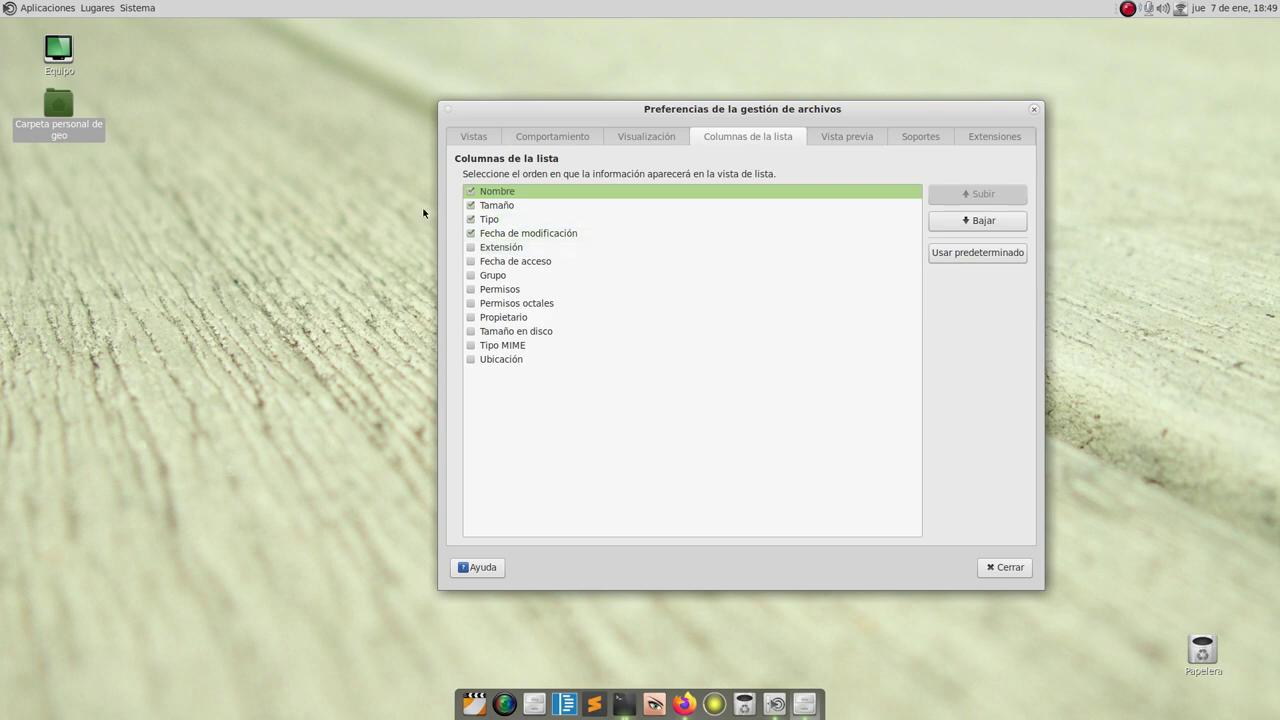
click(66, 110)
double_click(66, 110)
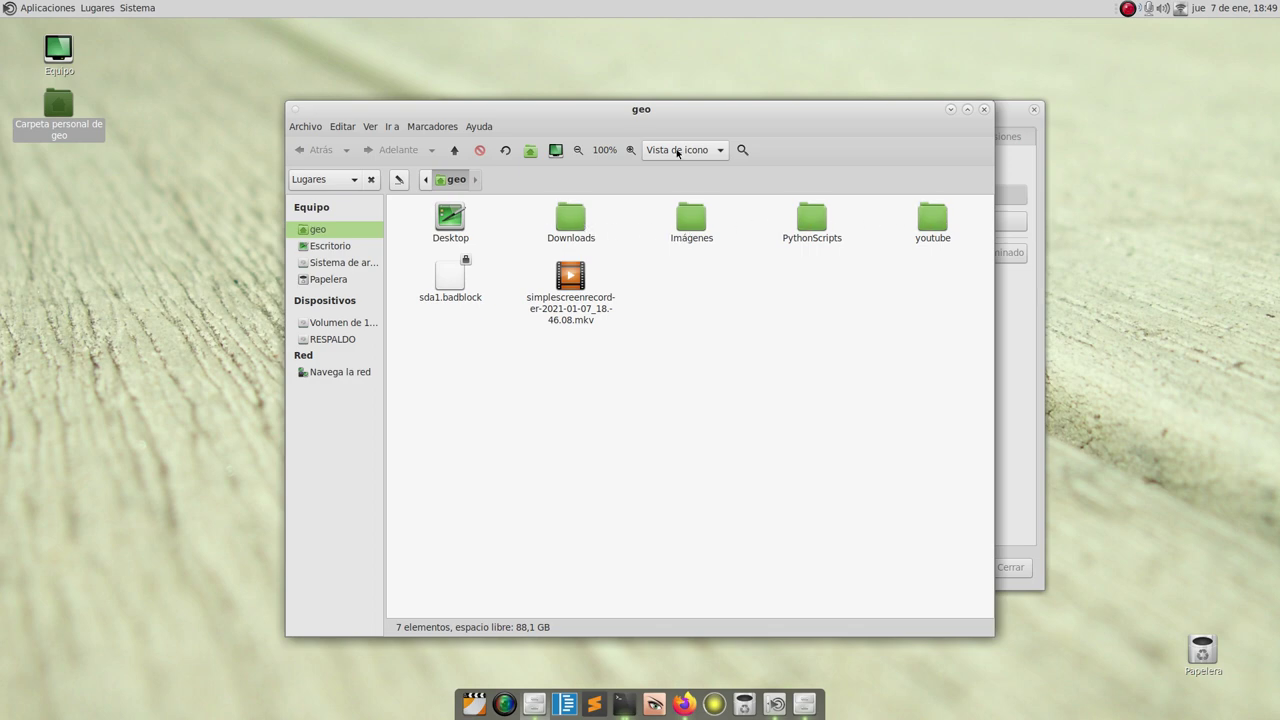
drag(603, 119, 528, 149)
click(634, 106)
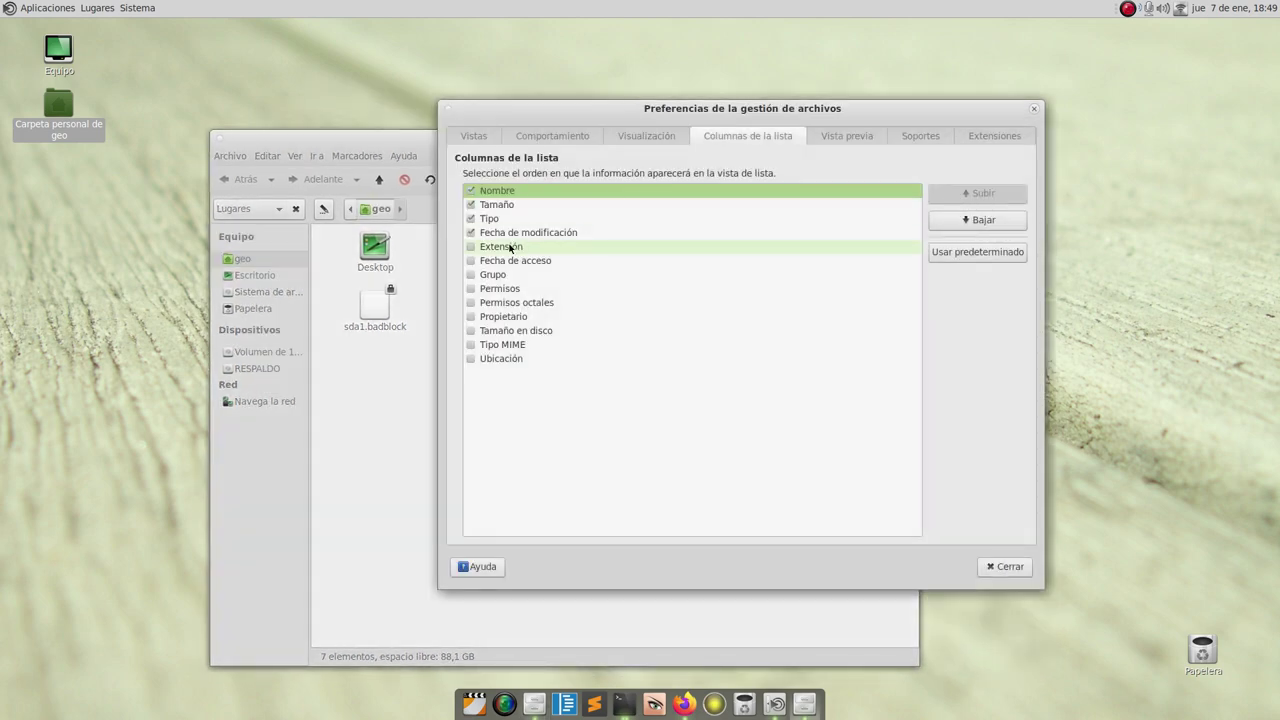
Enable the Extensión list column and try the home folder in list view and compact view.
click(475, 247)
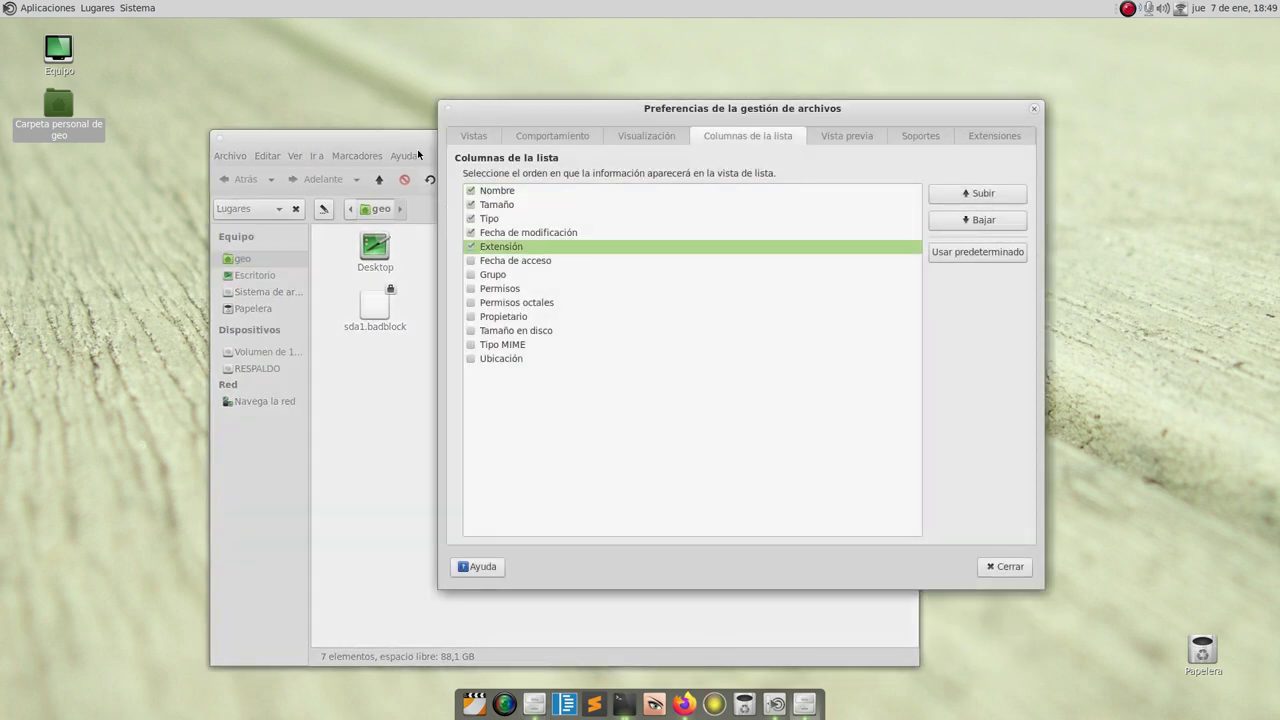
click(414, 137)
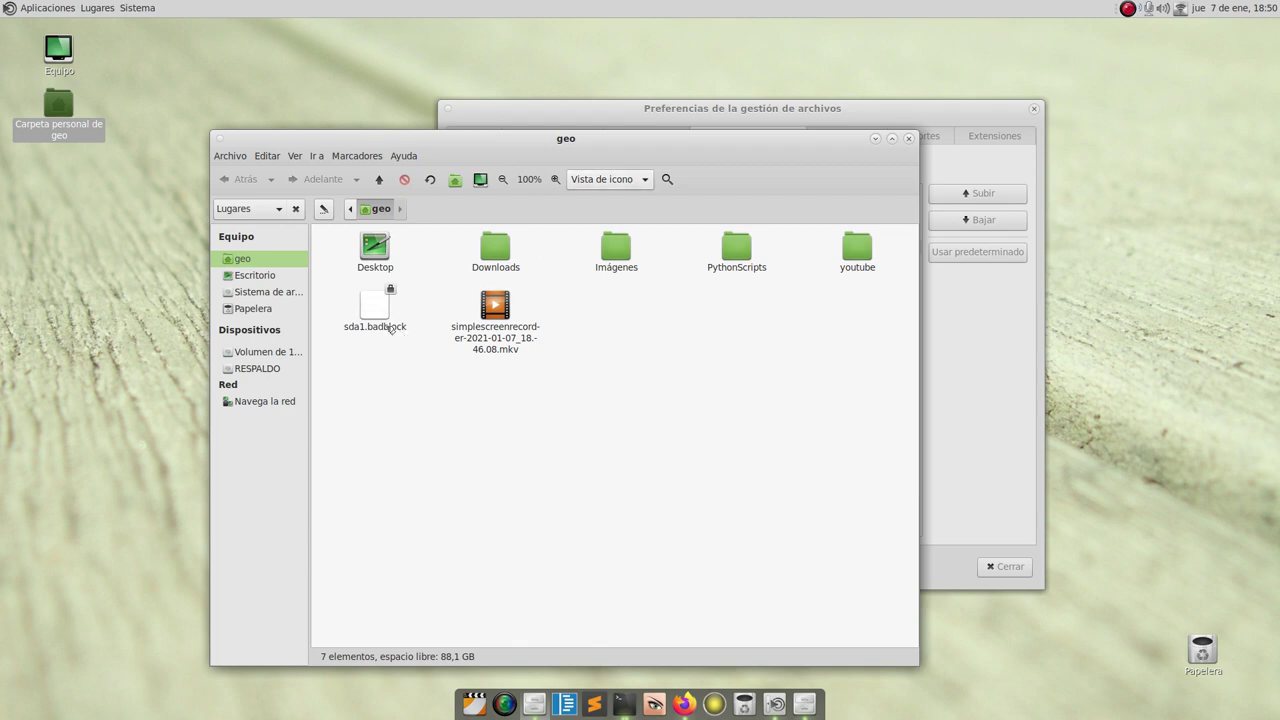
click(625, 183)
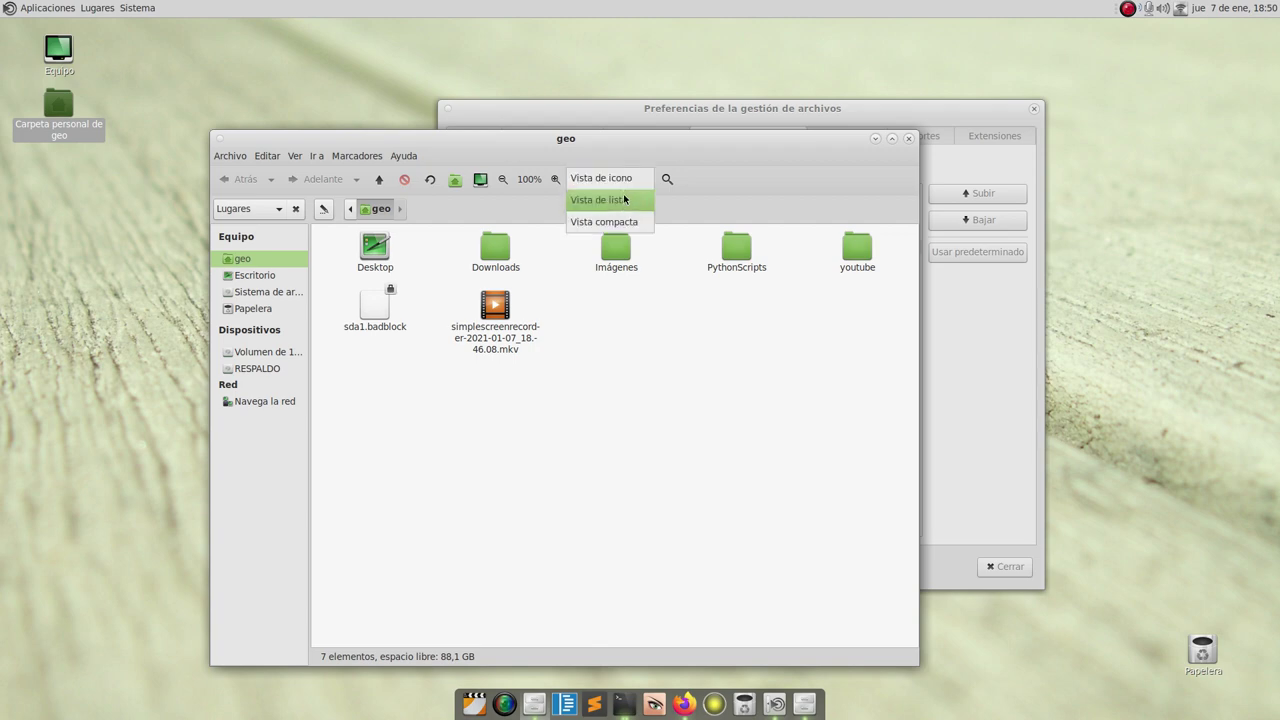
click(616, 199)
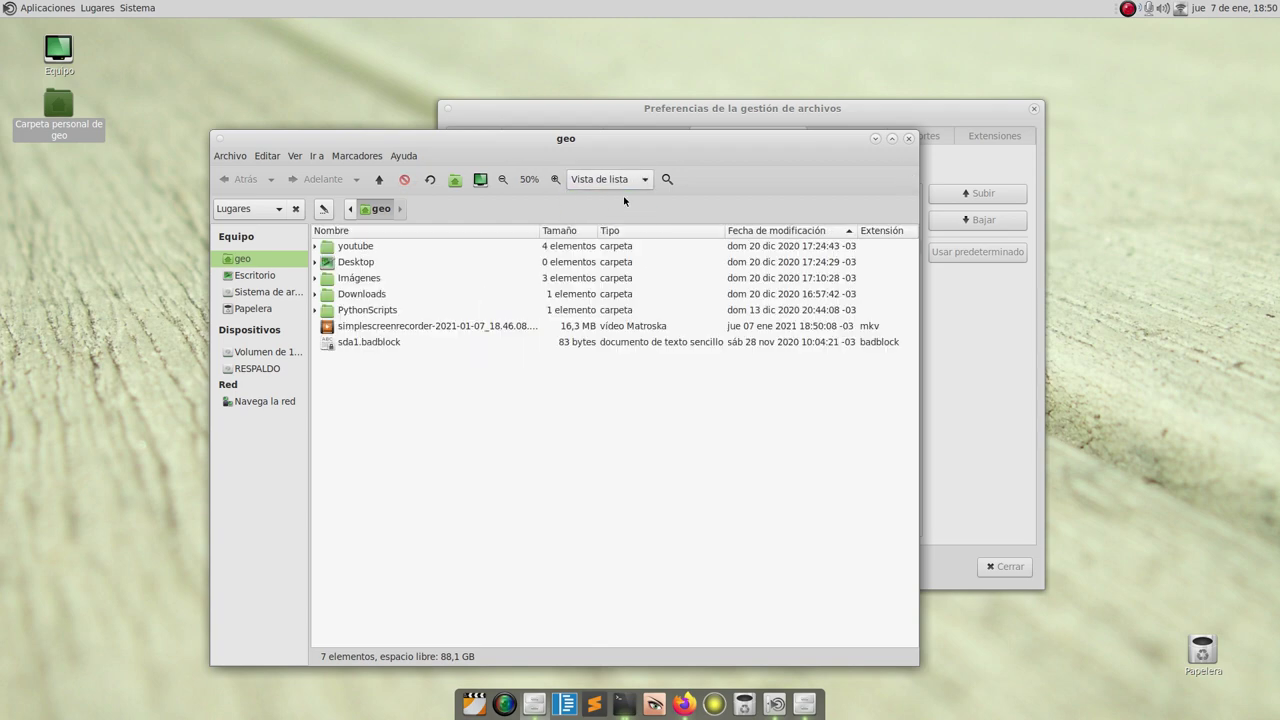
click(625, 181)
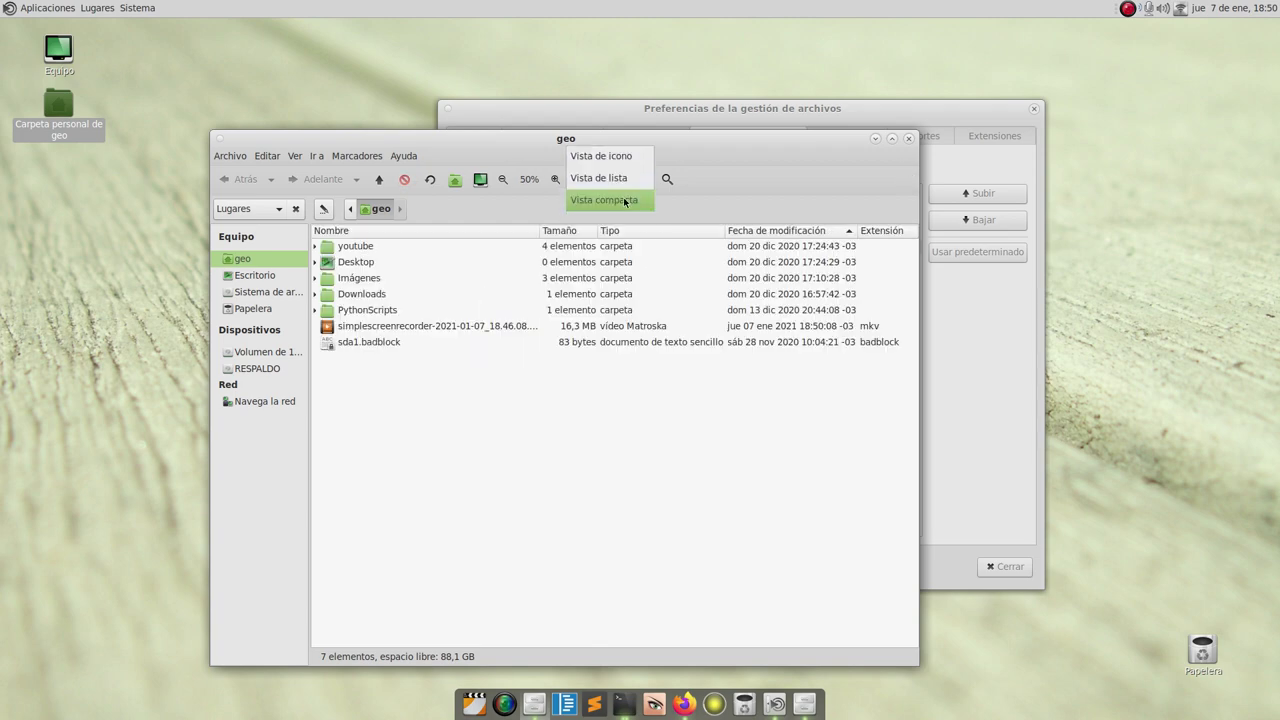
click(616, 200)
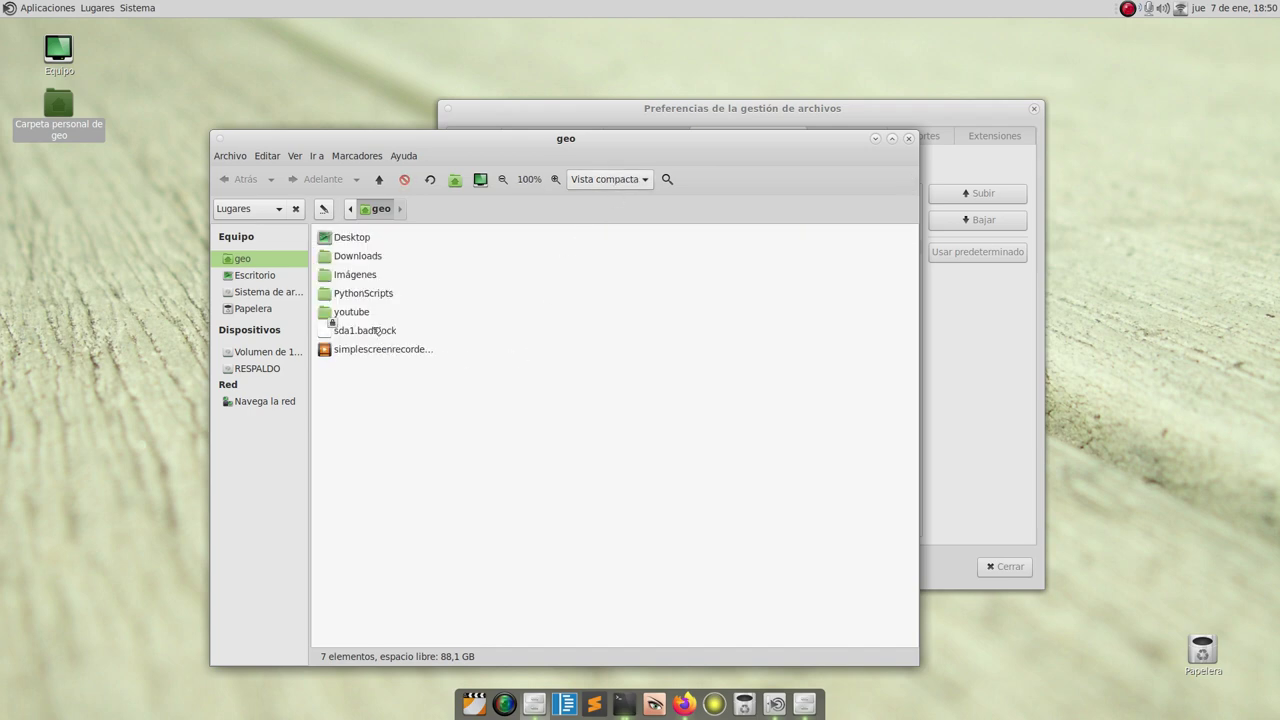
Disable the Extensión list column, then reload the home folder and show it in list view.
click(850, 114)
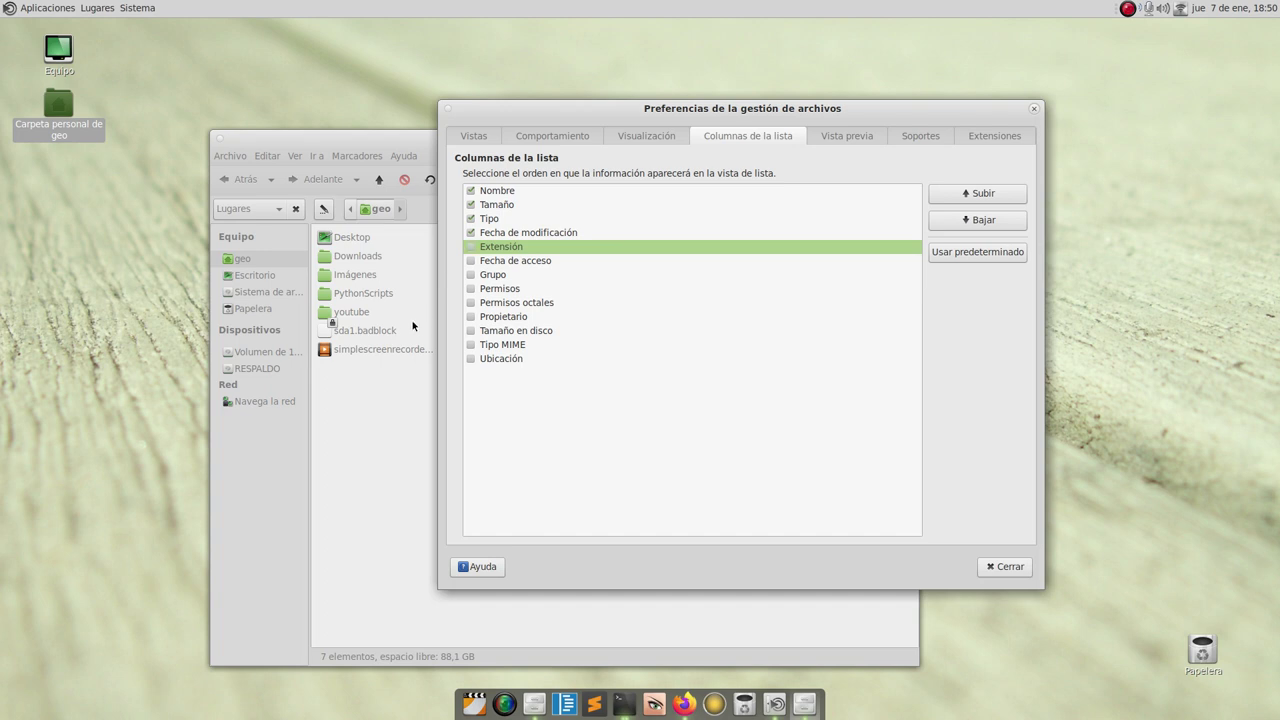
click(400, 141)
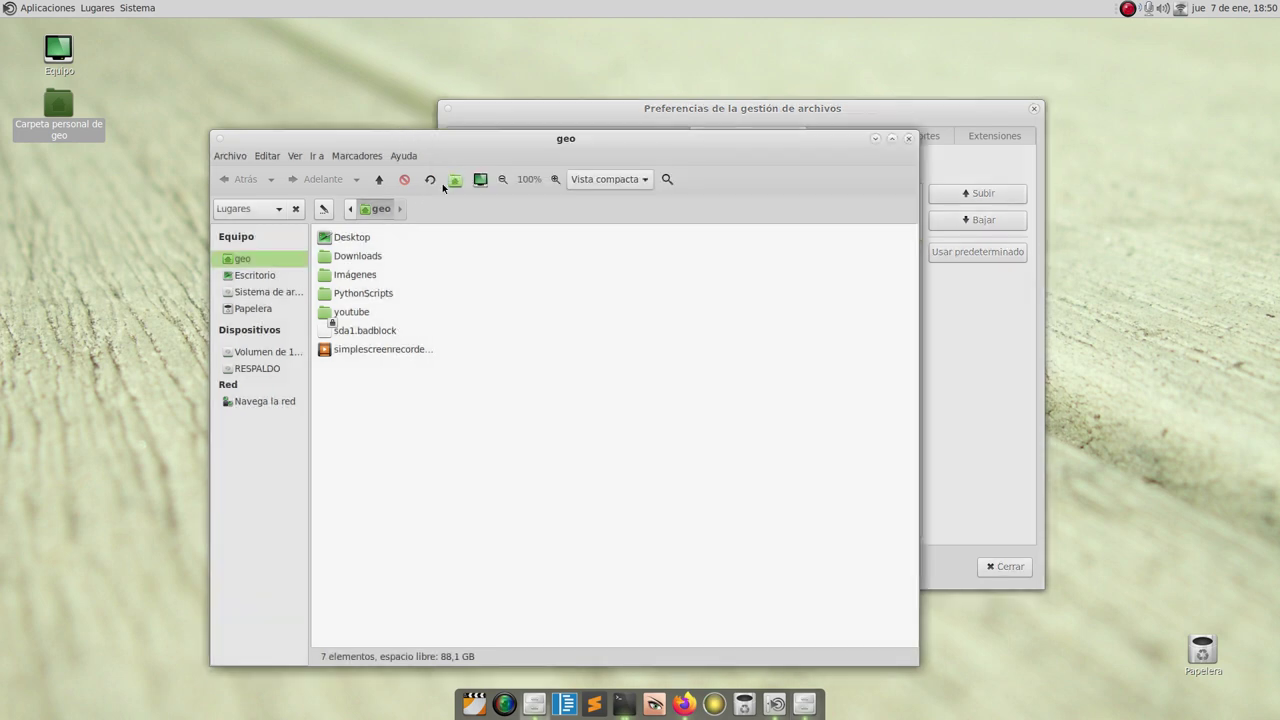
click(429, 182)
click(588, 183)
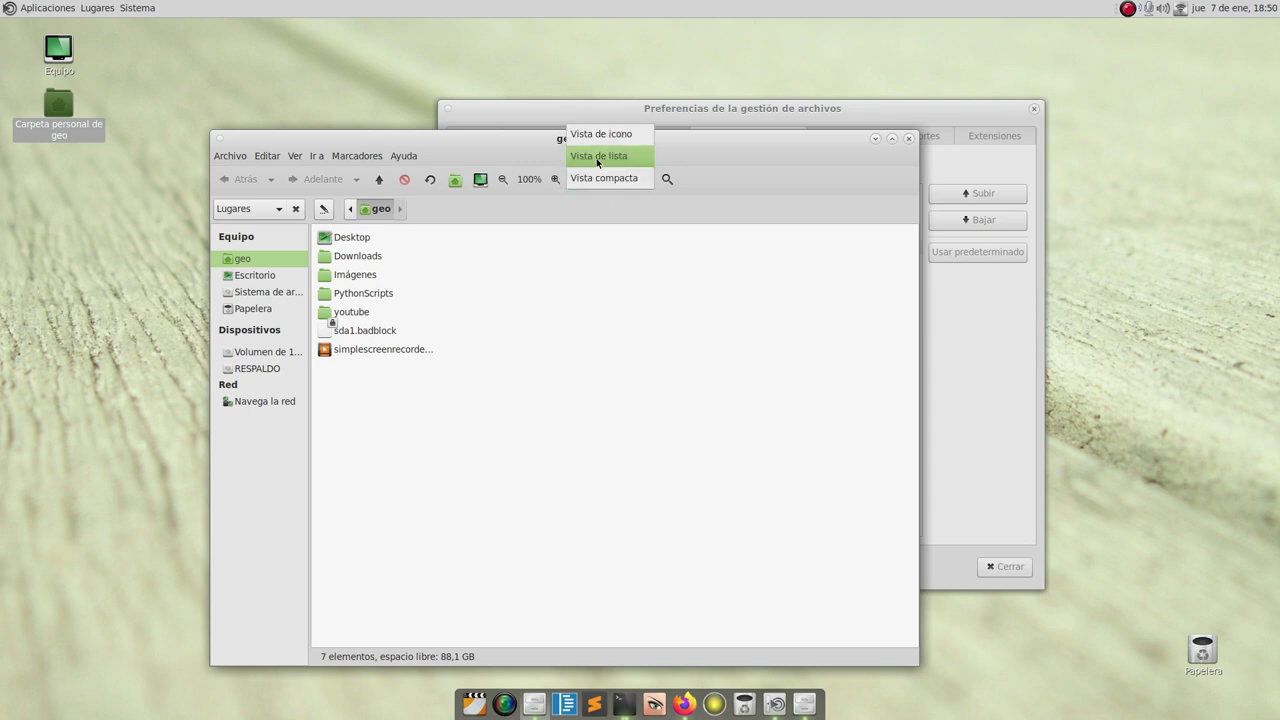
click(595, 155)
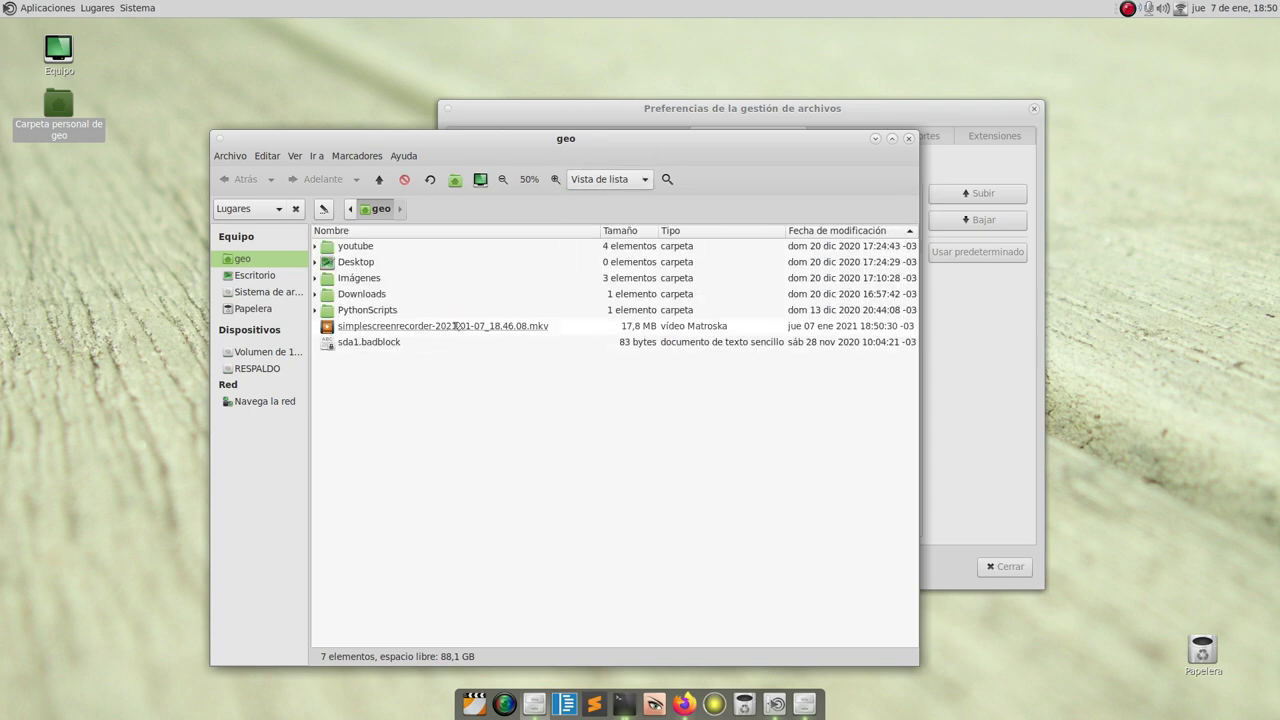
Review the preview, media and behaviour settings of the file manager, and reposition the home folder window.
click(826, 114)
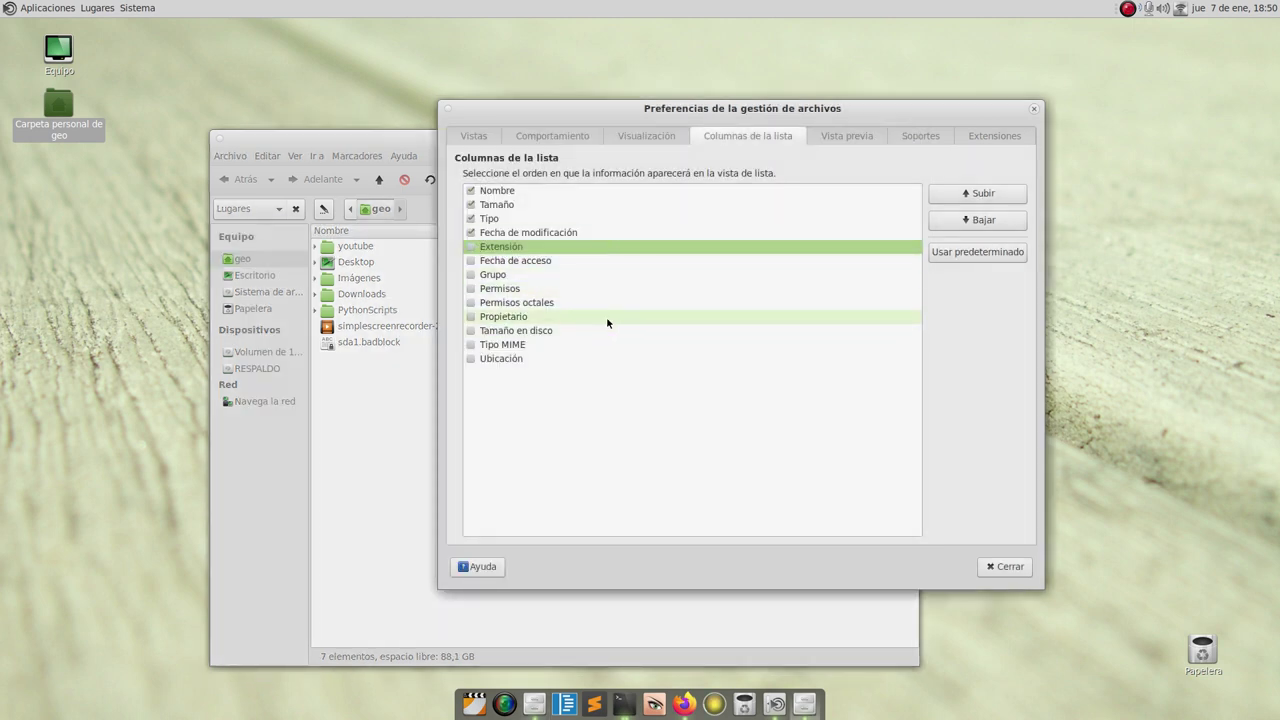
click(833, 134)
click(920, 136)
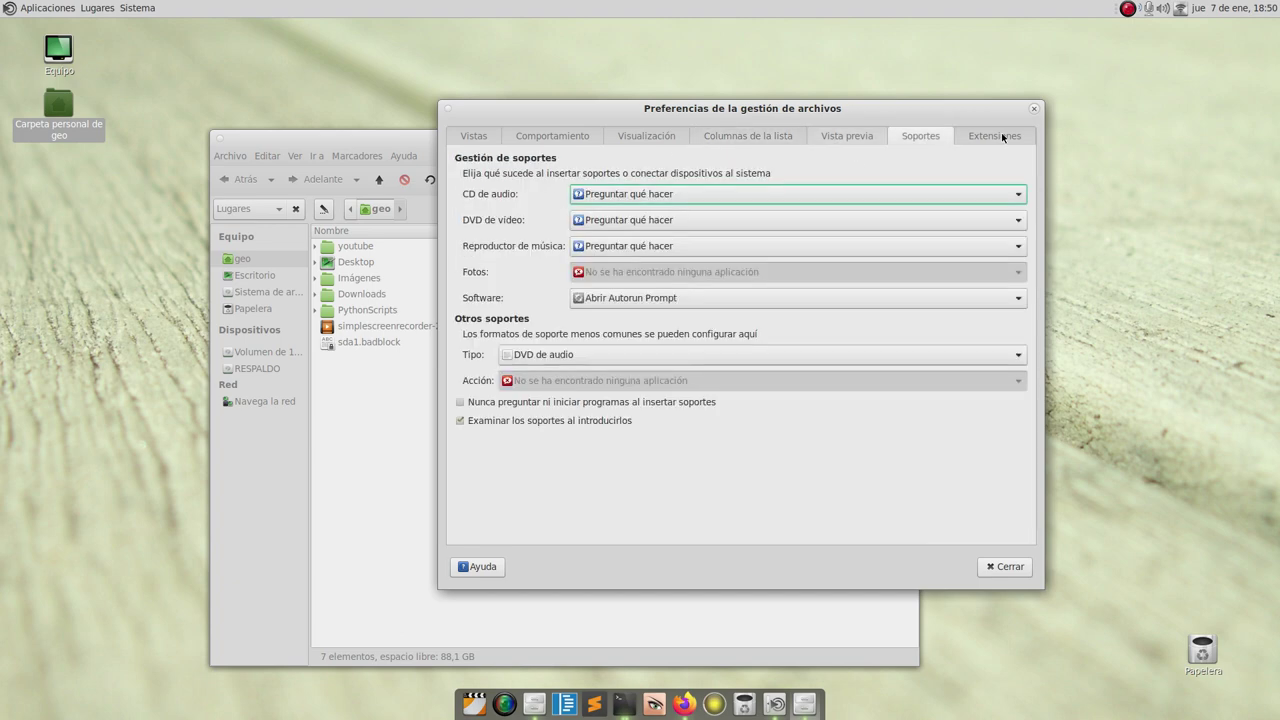
click(554, 140)
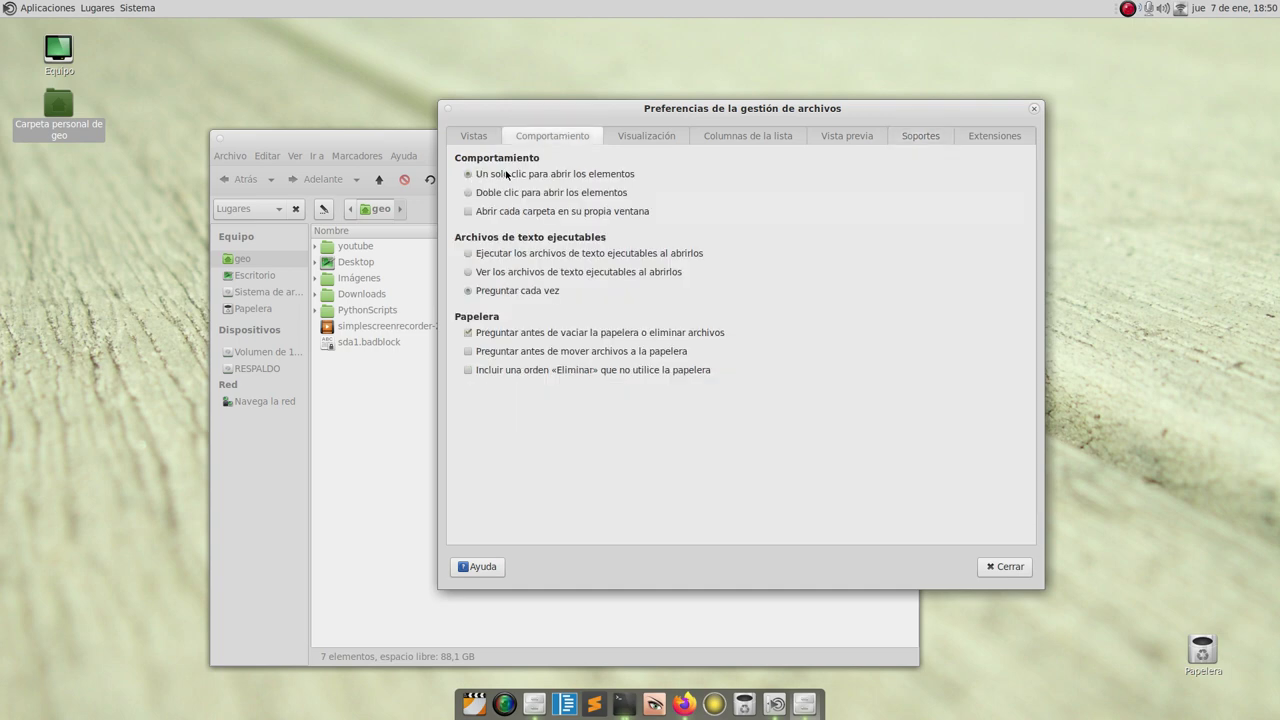
click(338, 139)
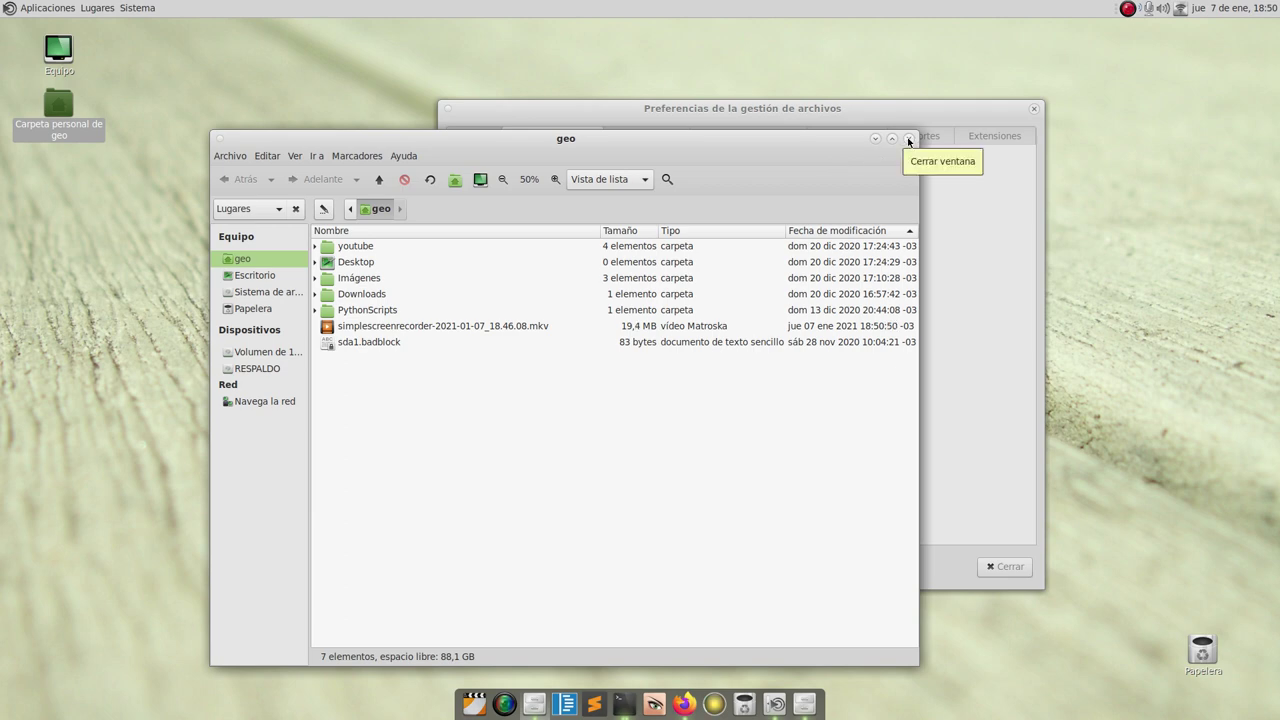
drag(843, 137, 902, 132)
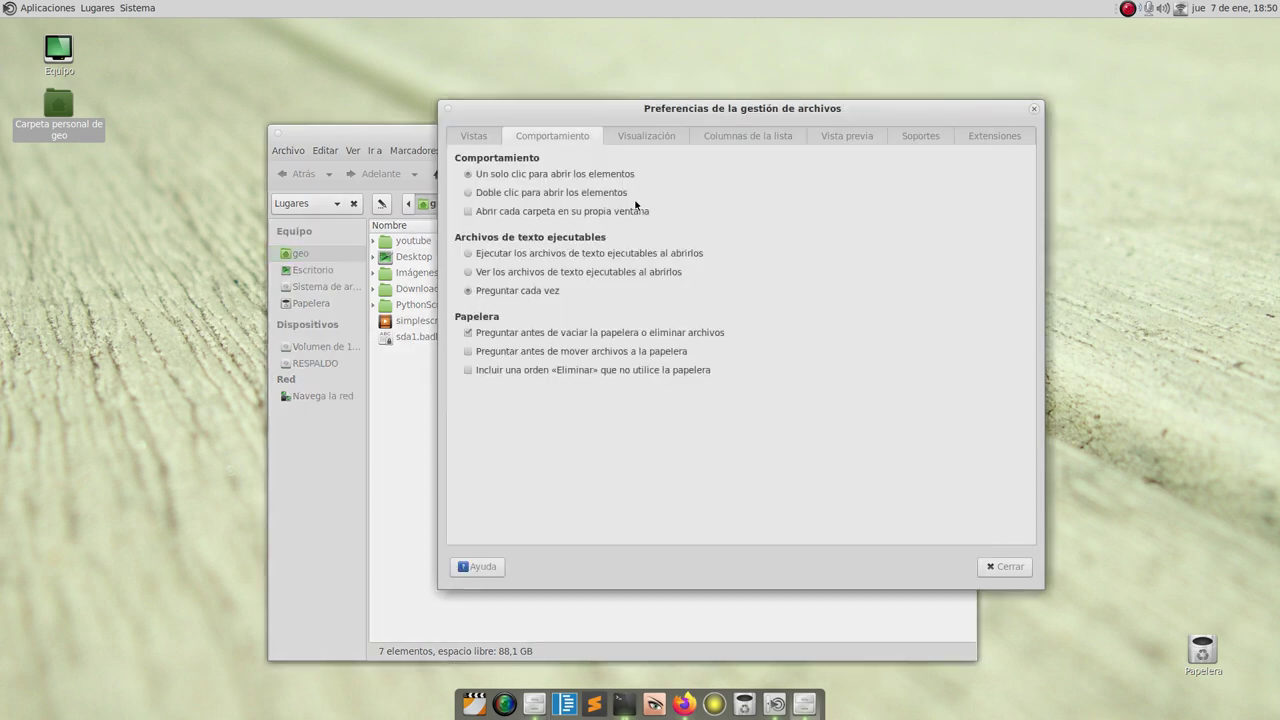
Review the available file manager extensions and check the actions offered for the Downloads folder, including compression.
drag(584, 112, 682, 88)
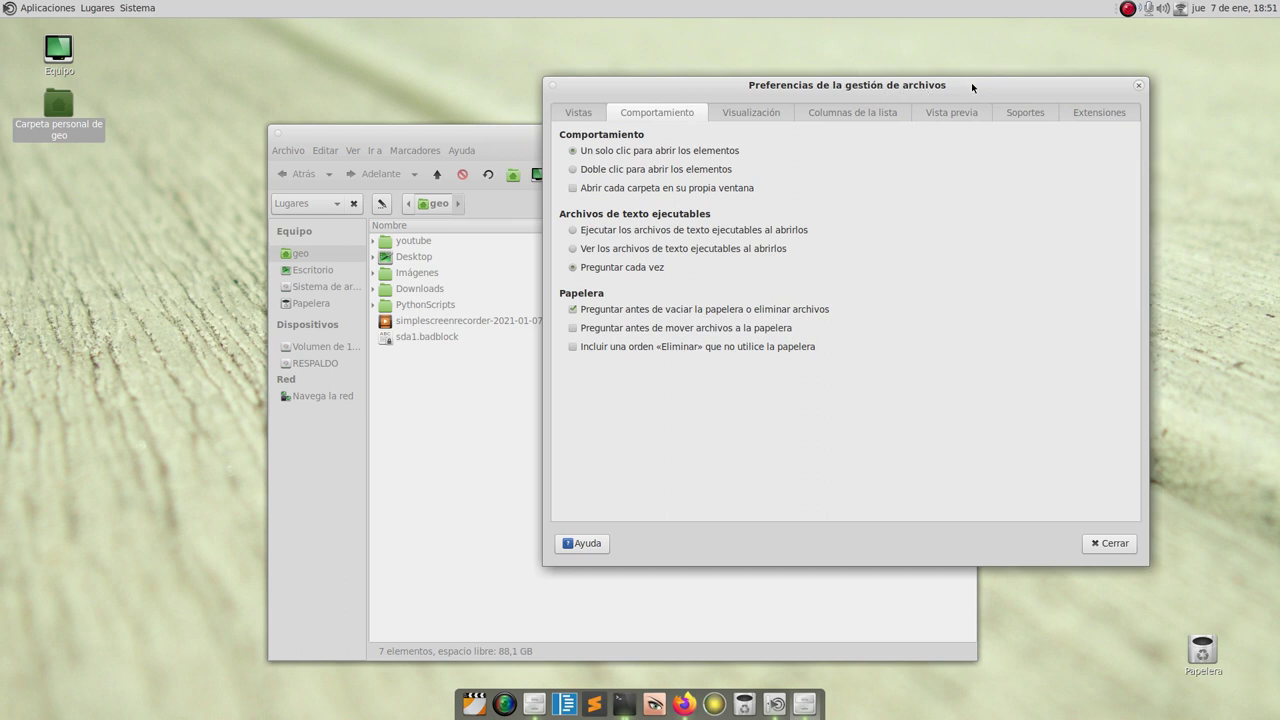
click(1090, 113)
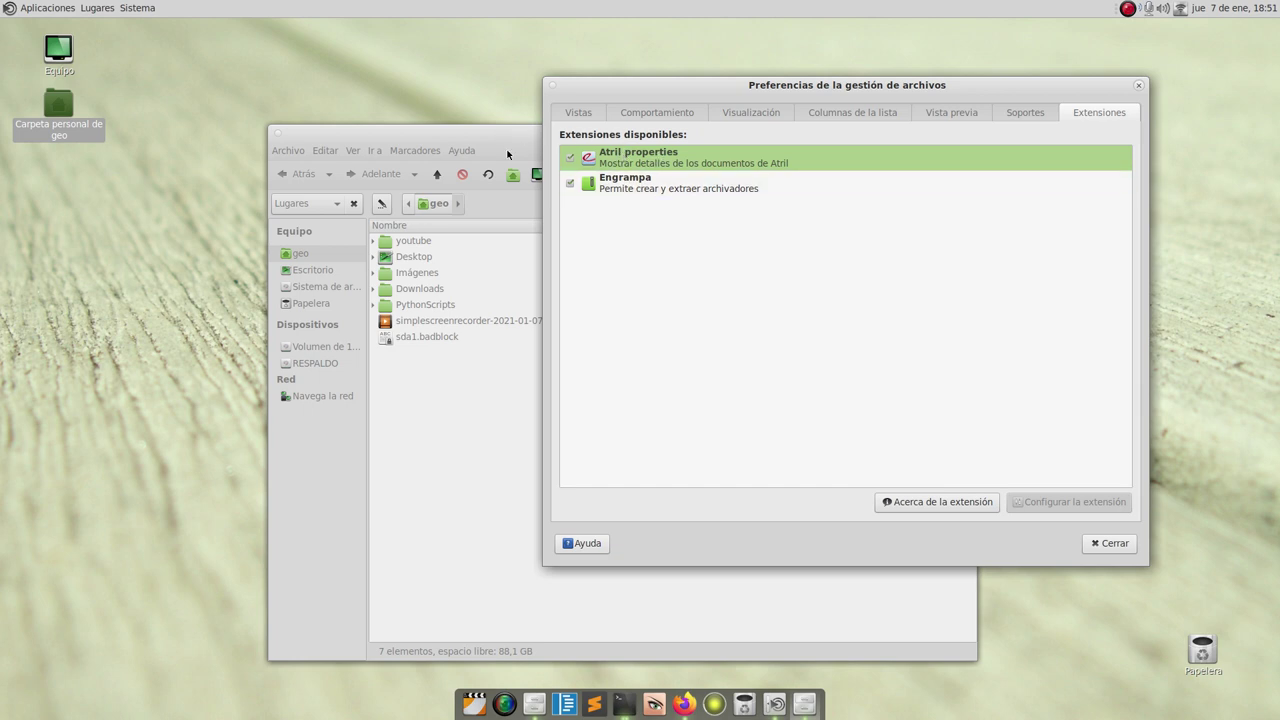
click(471, 139)
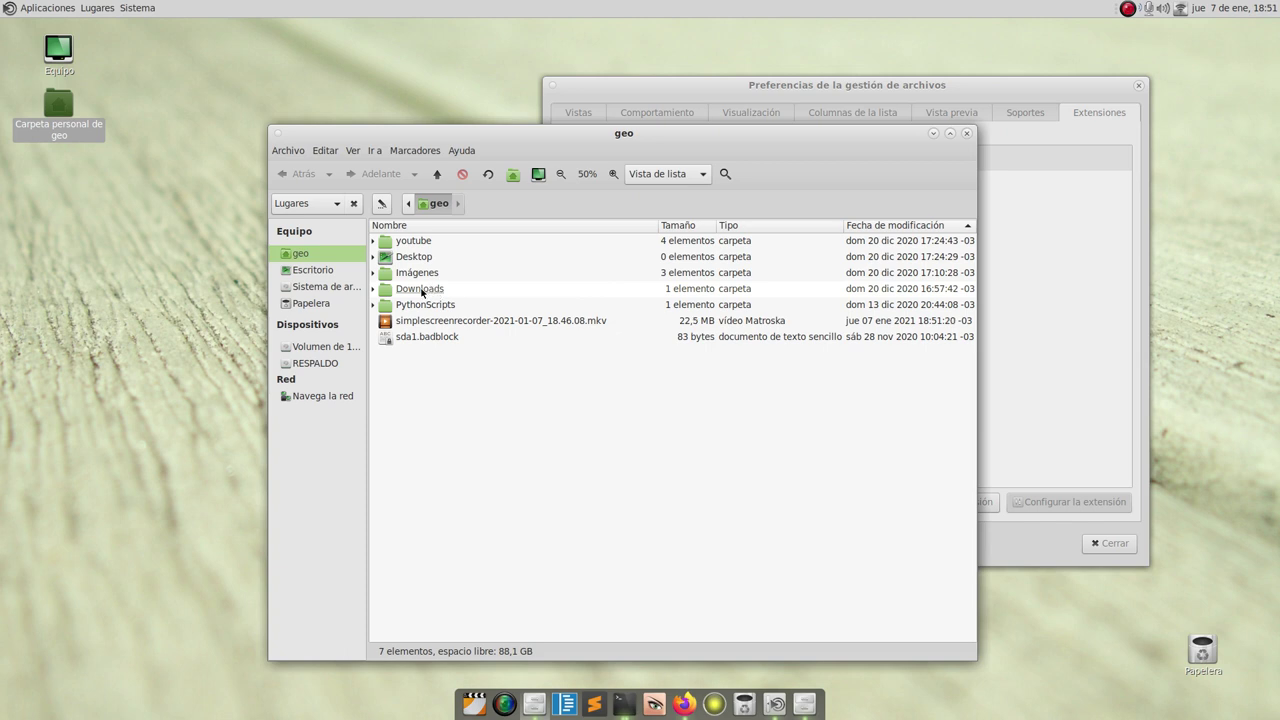
right_click(422, 292)
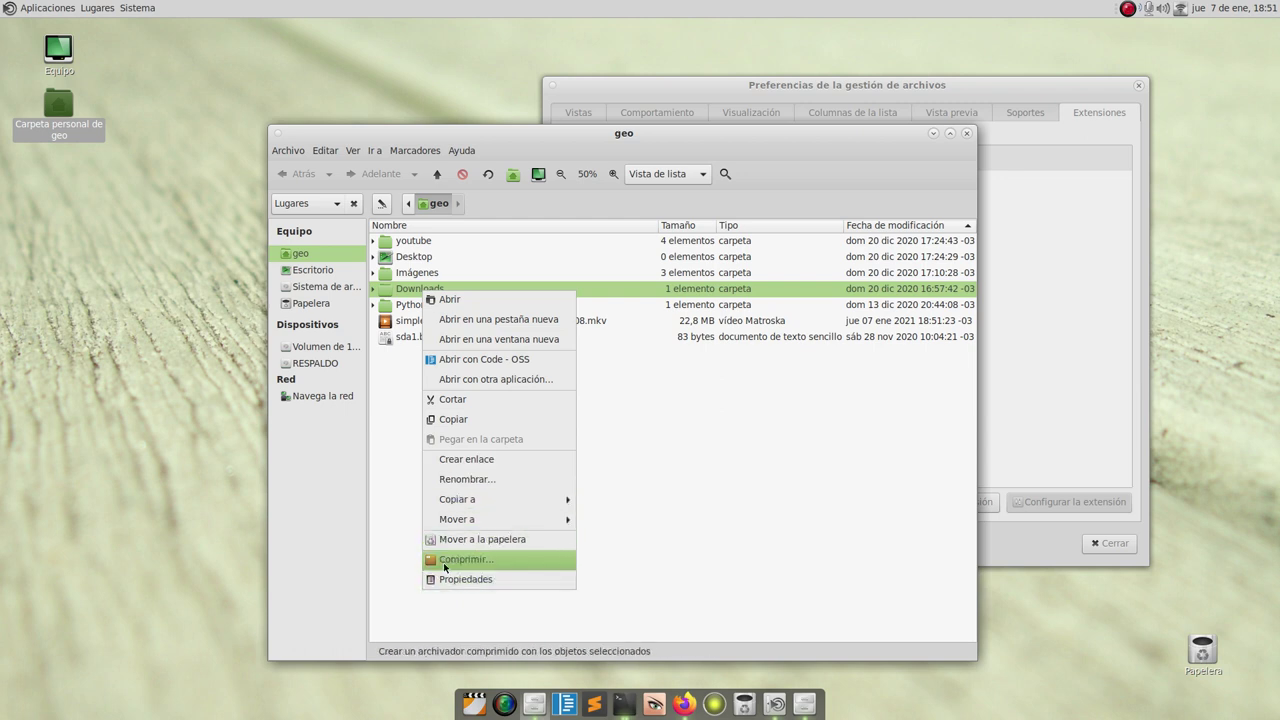
click(862, 278)
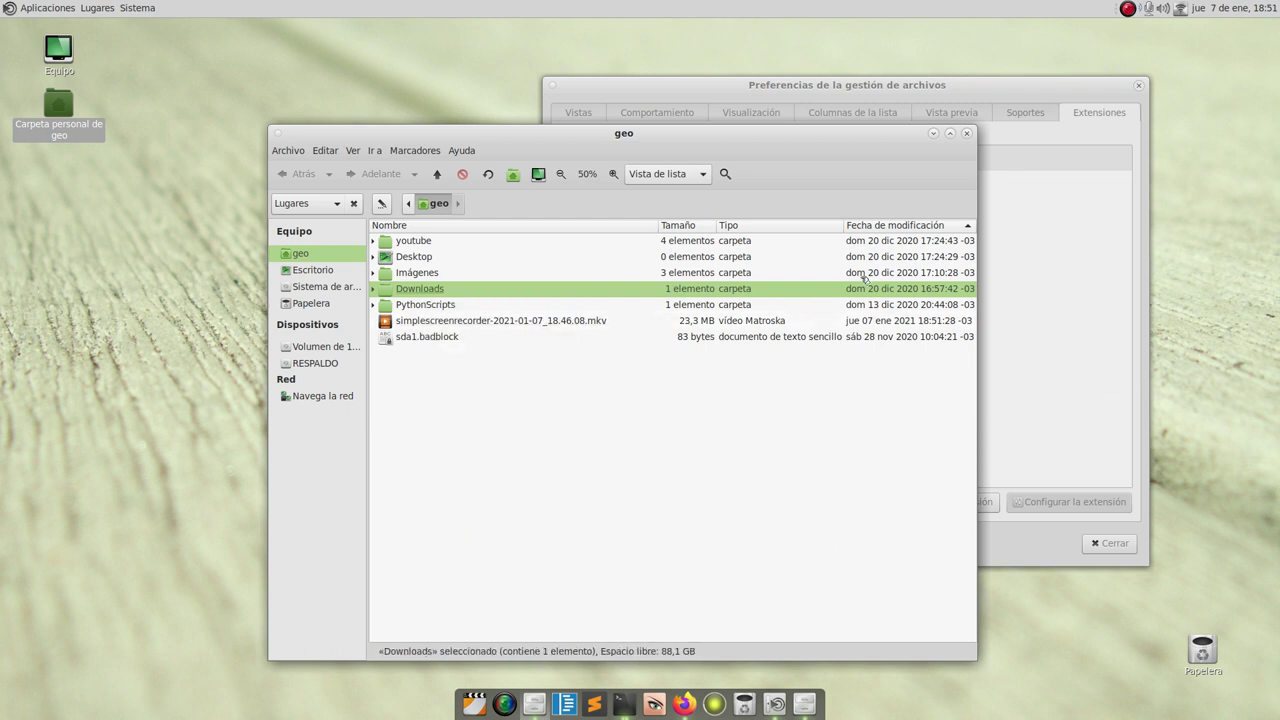
click(864, 83)
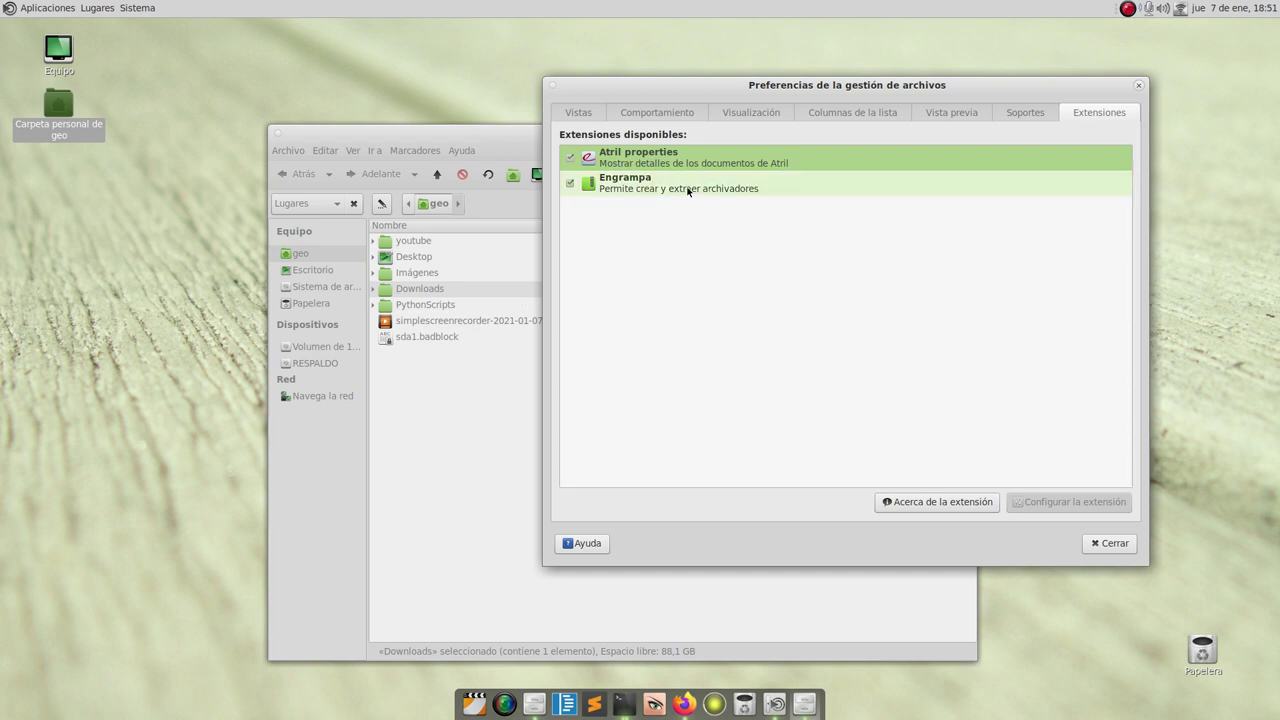
Compress sda1.badblock into a .zip archive in the home folder, keeping the suggested archive name.
click(460, 477)
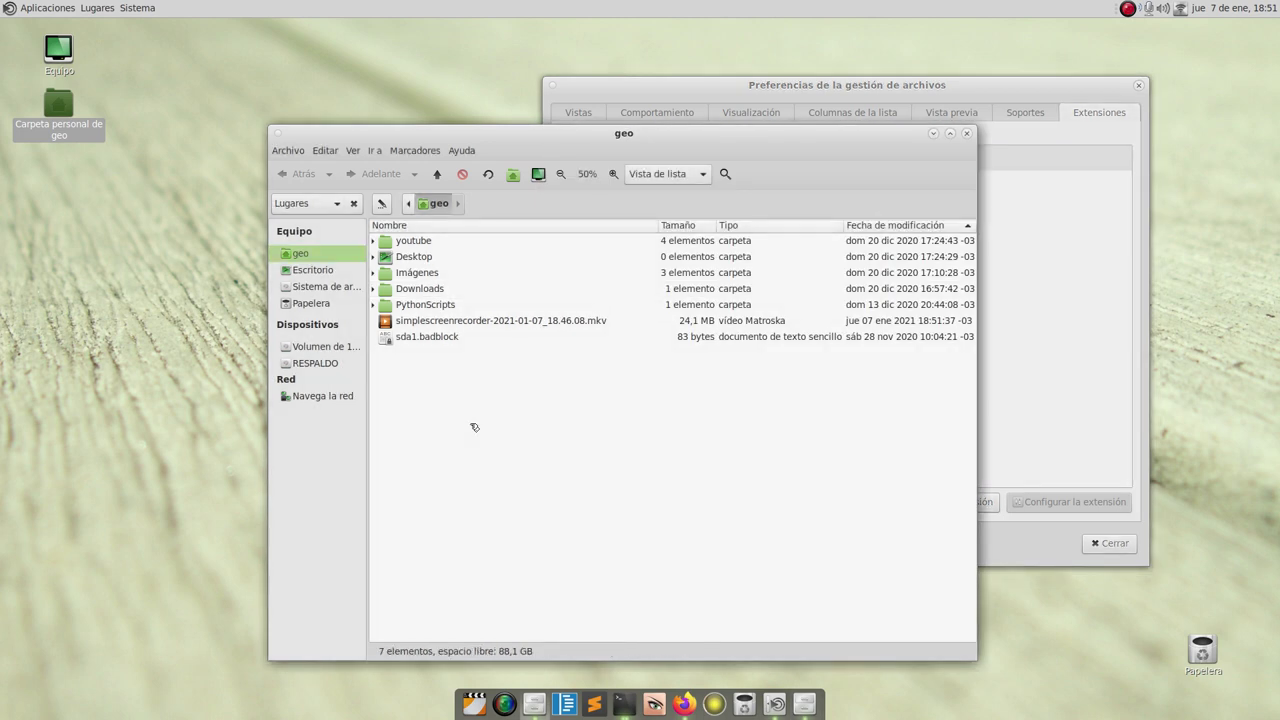
right_click(472, 427)
click(502, 389)
right_click(451, 343)
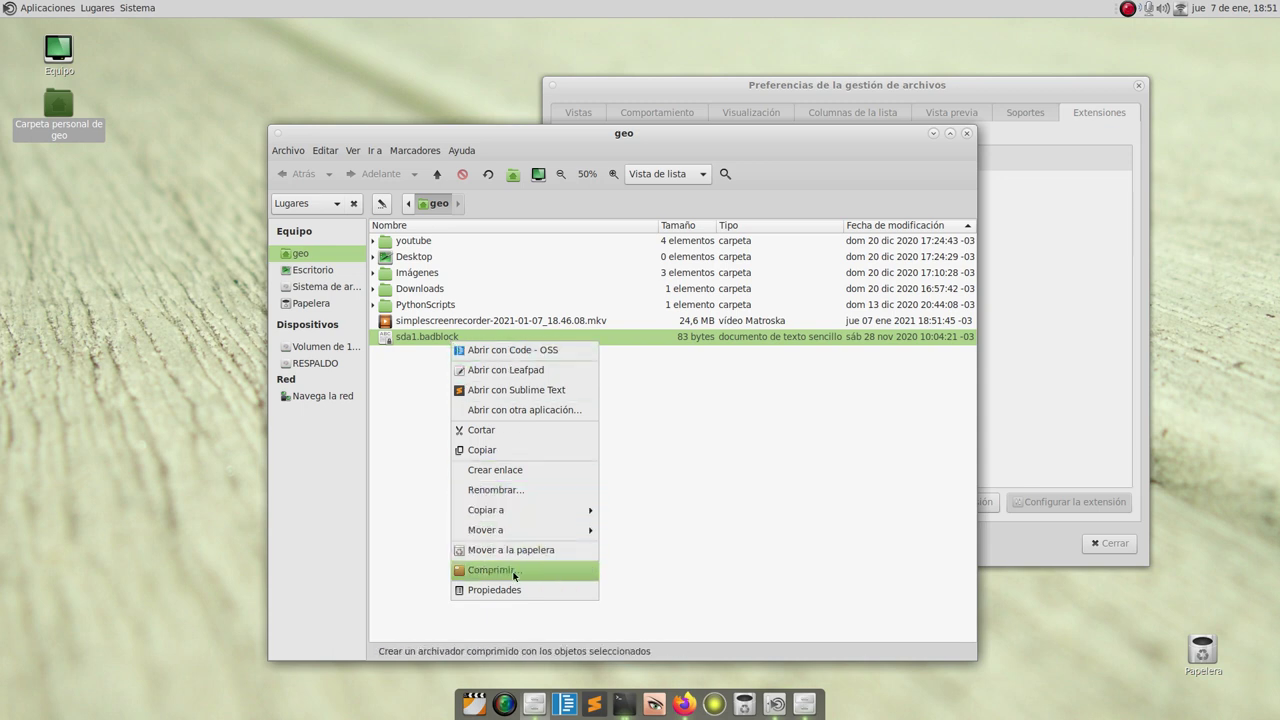
click(549, 570)
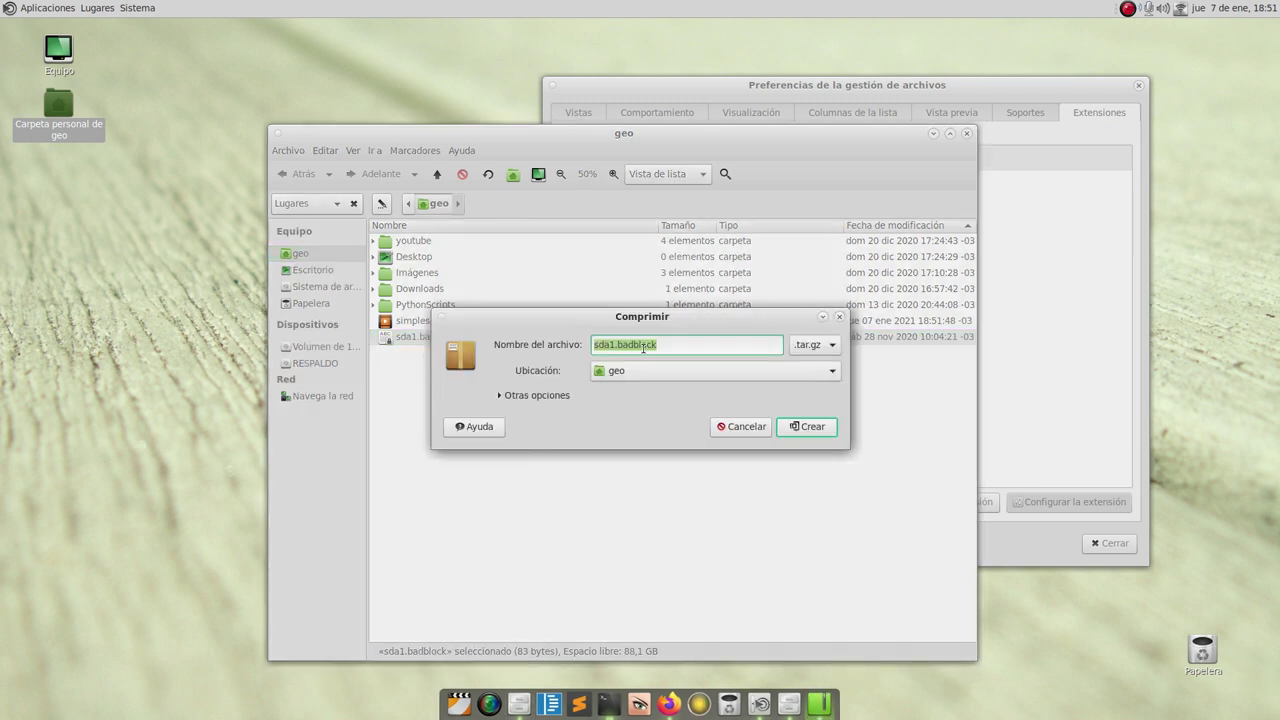
click(831, 344)
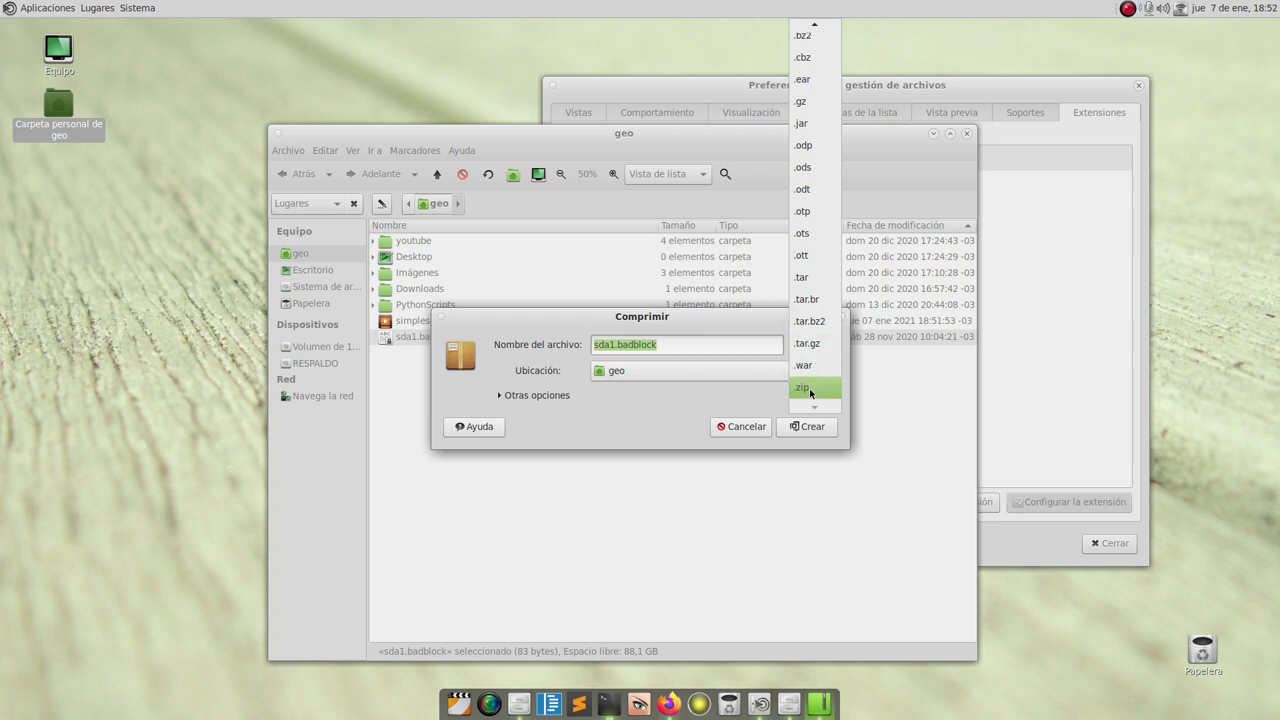
click(809, 388)
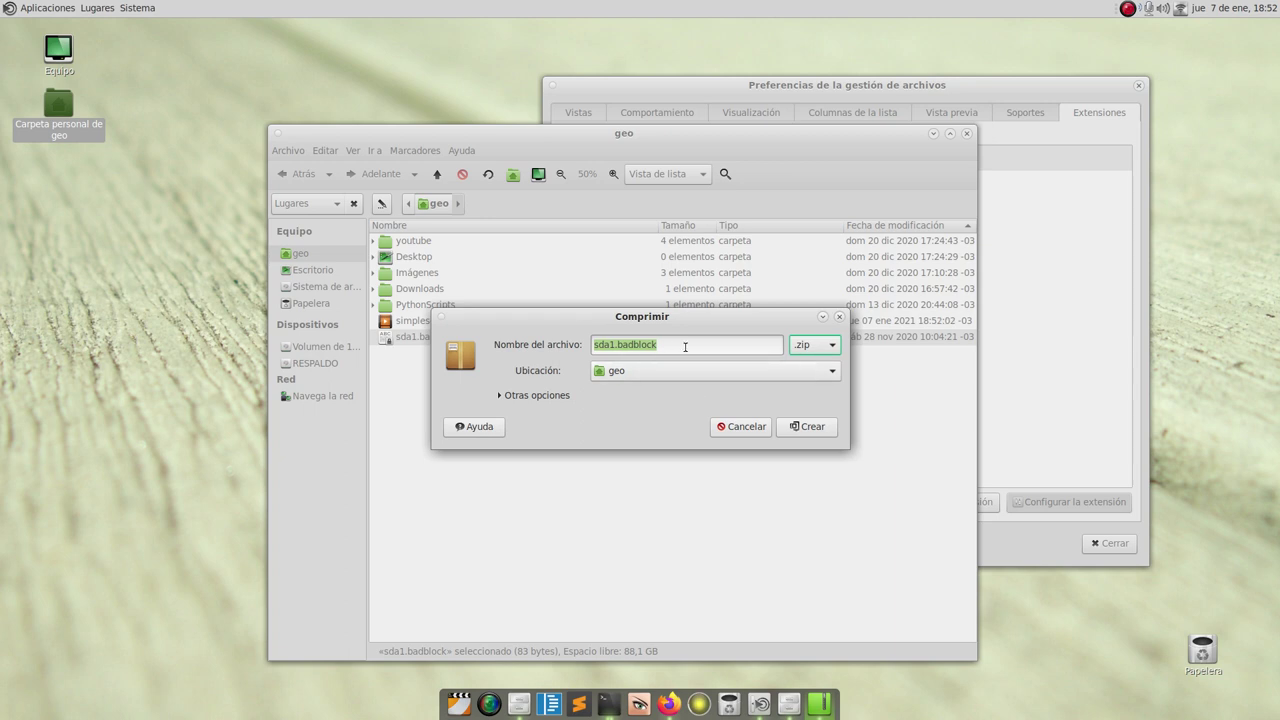
click(807, 427)
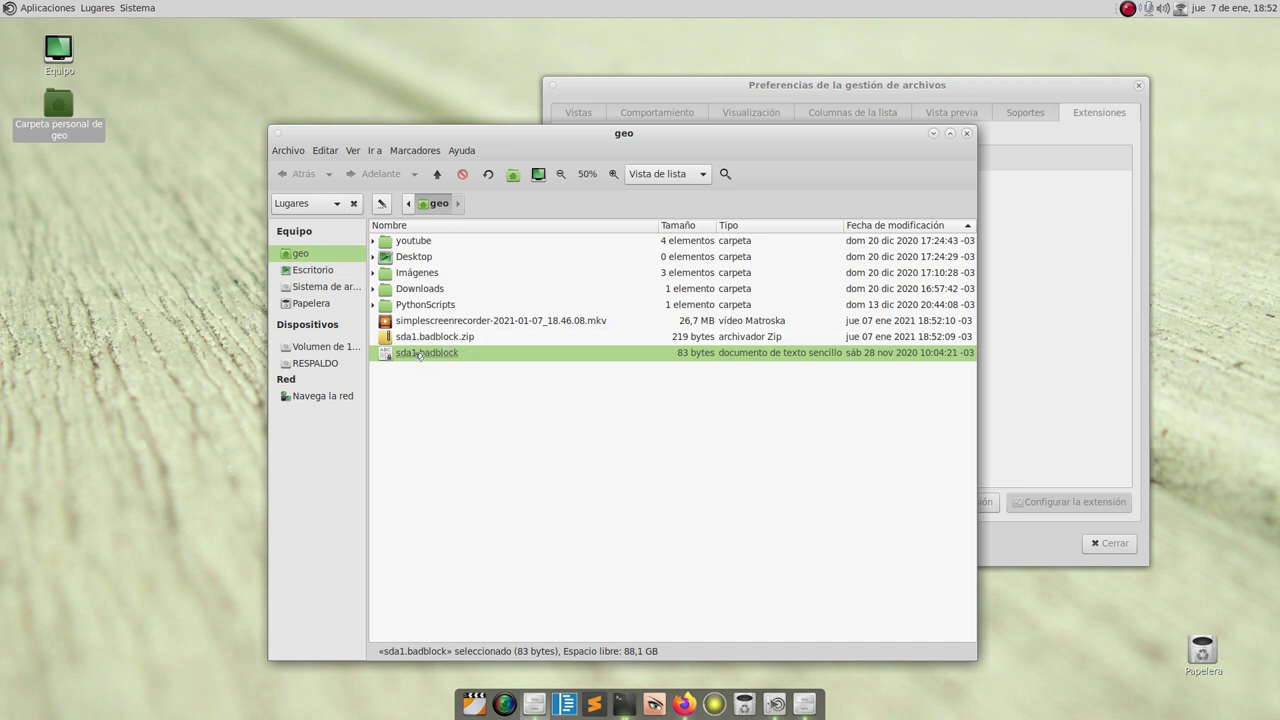
Compare the actions offered for sda1.badblock and sda1.badblock.zip, and return to the extensions list.
right_click(432, 354)
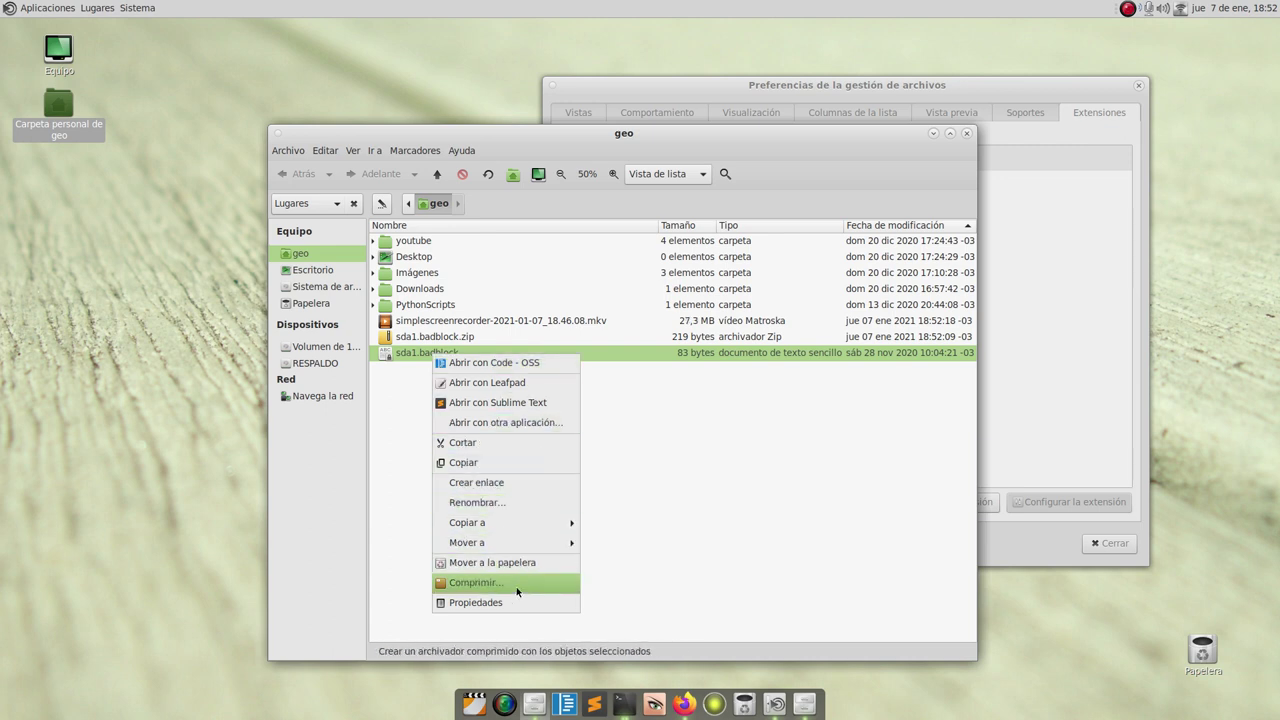
click(762, 469)
right_click(438, 336)
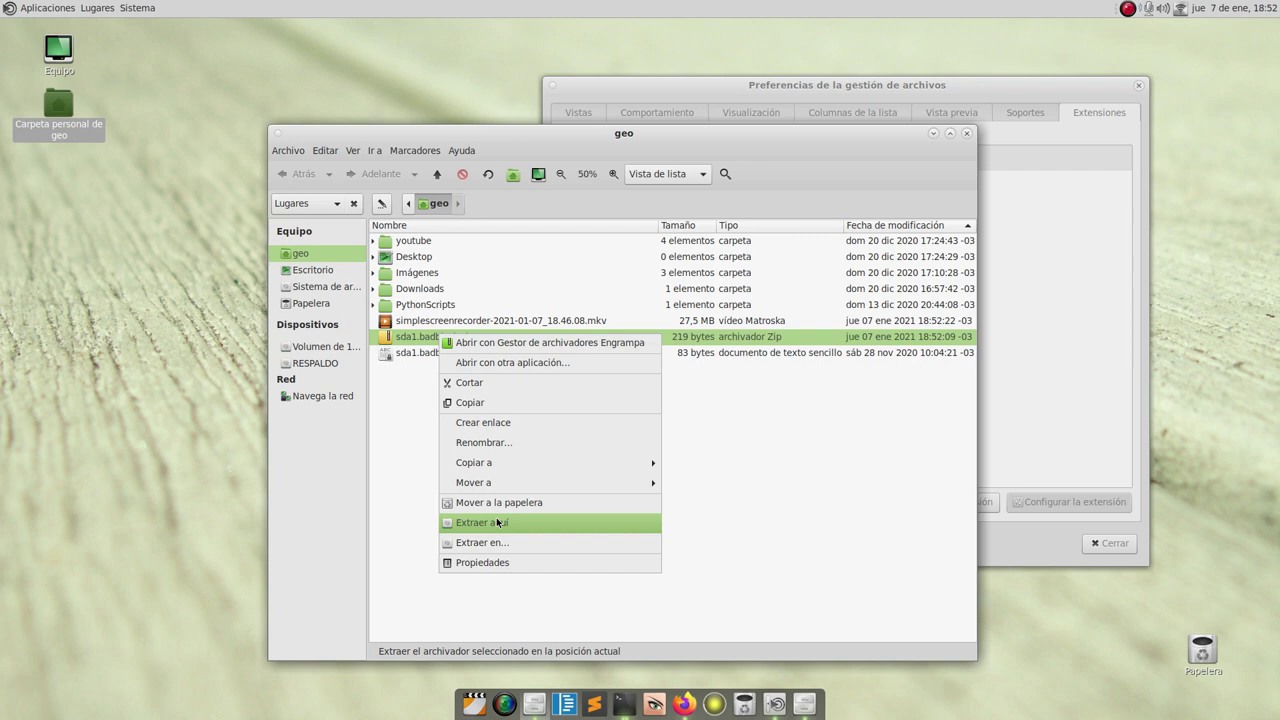
click(1012, 379)
click(1012, 379)
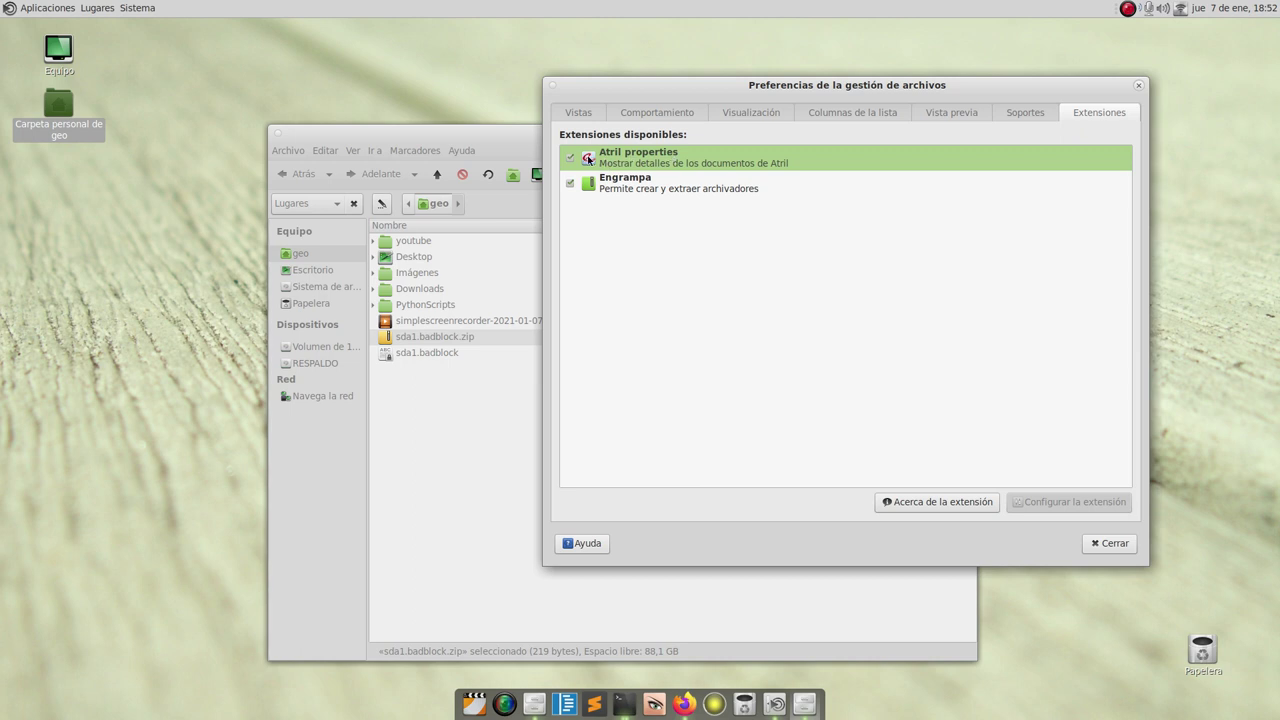
Check the actions offered for the empty area of the home folder, and bring the extensions list back to the front.
click(493, 435)
right_click(470, 398)
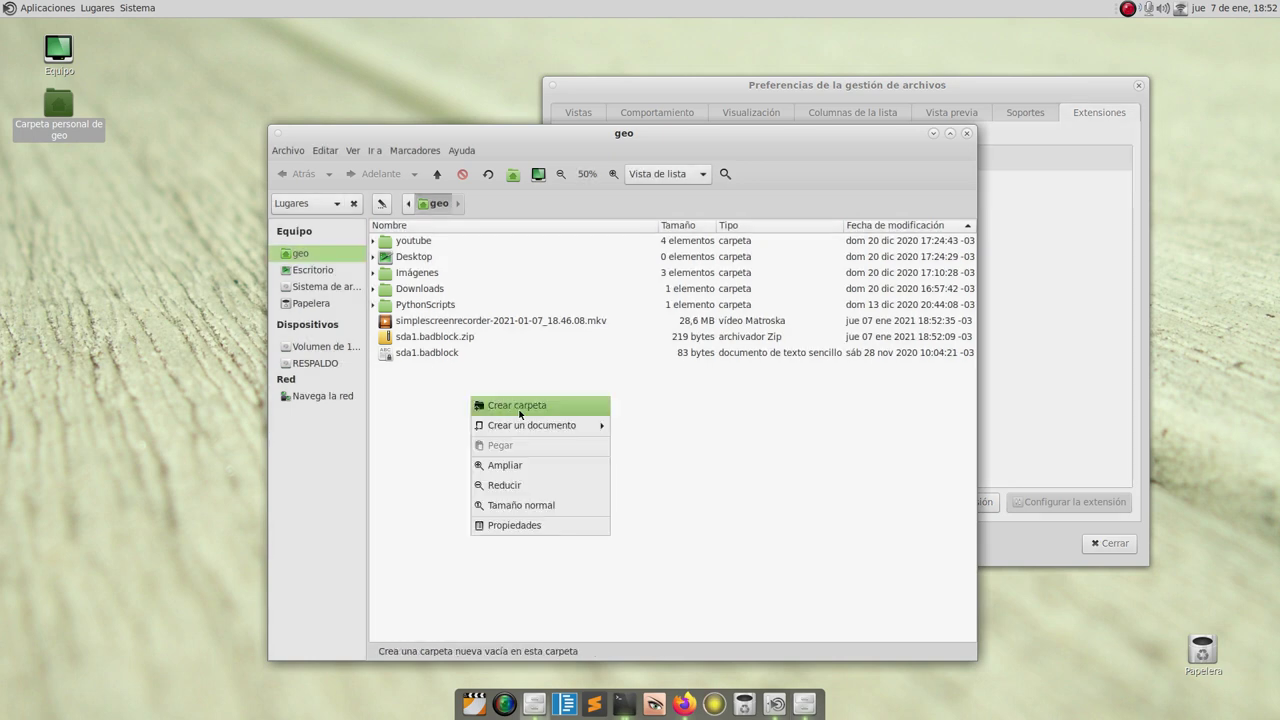
click(503, 379)
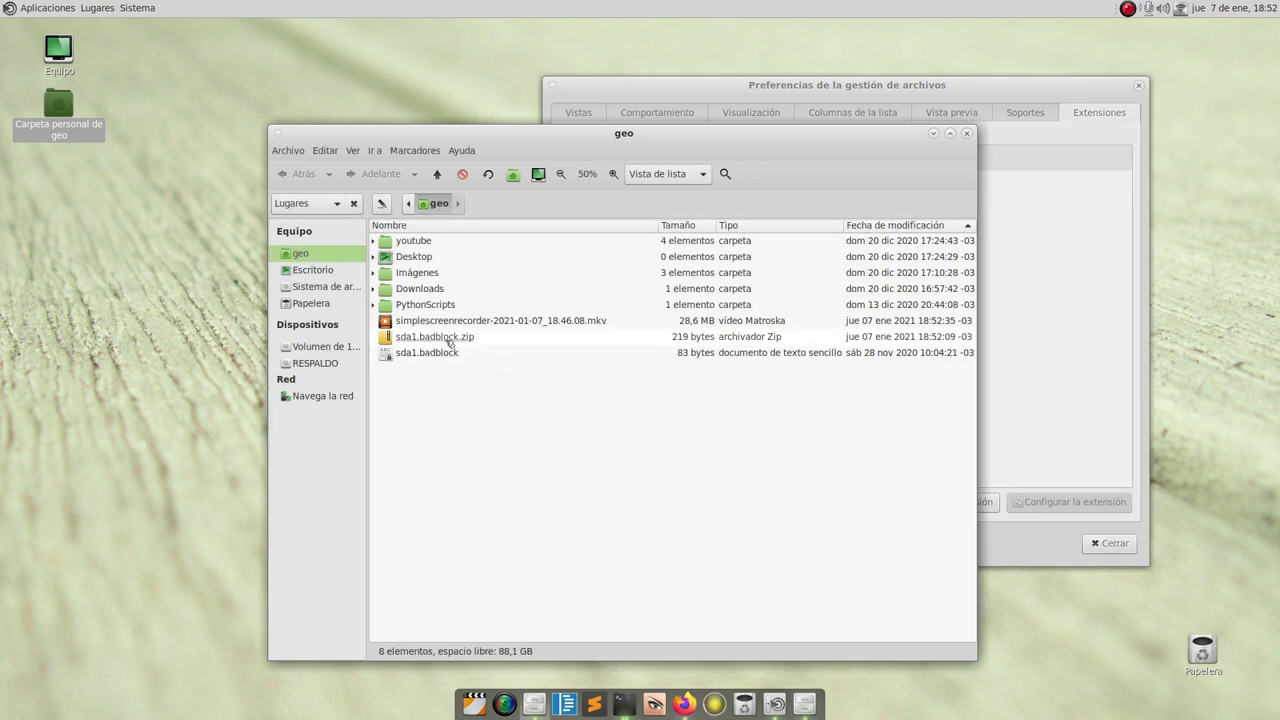
click(1080, 246)
click(611, 157)
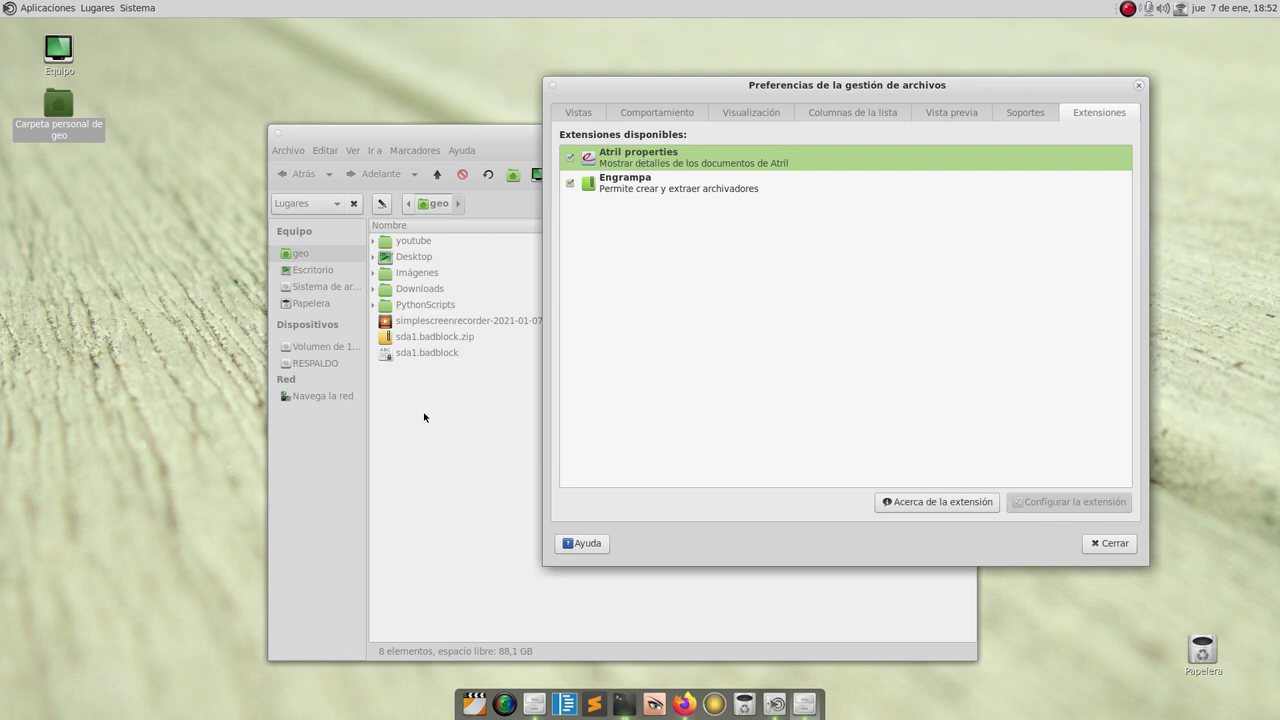
Reposition the home folder window, open the Desktop folder and expand its path from the file system root.
click(424, 417)
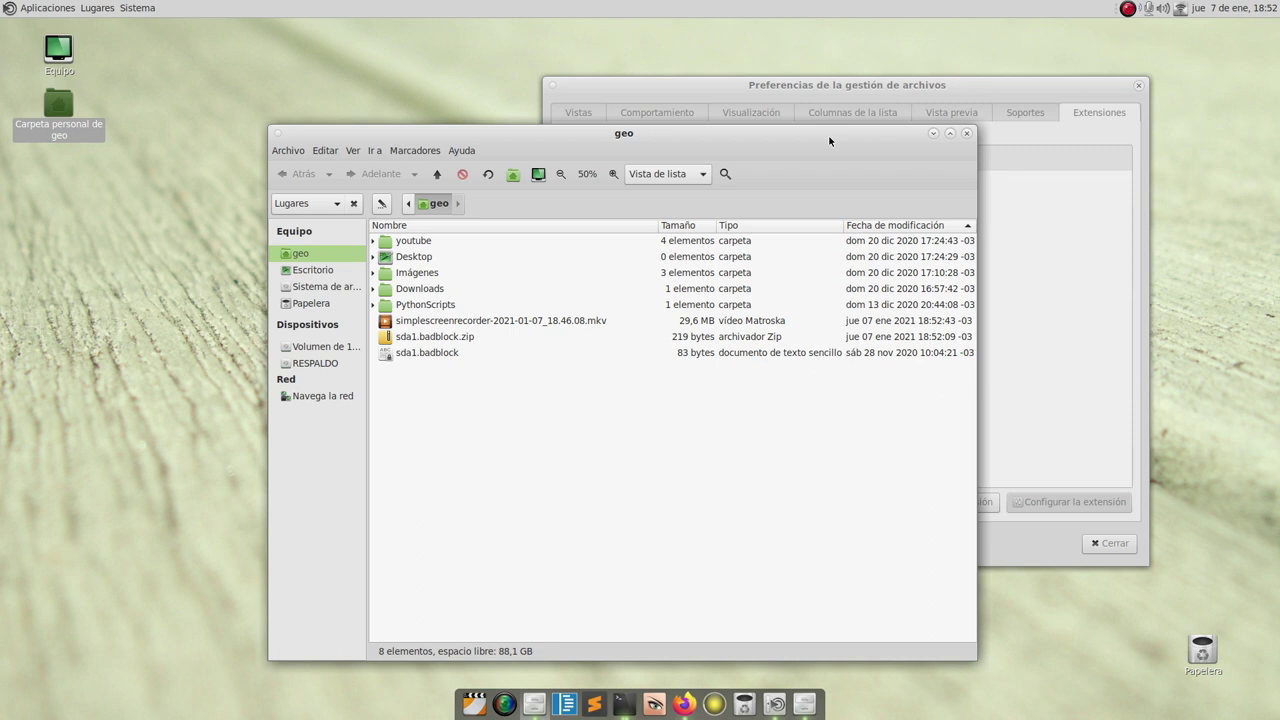
drag(812, 135, 772, 124)
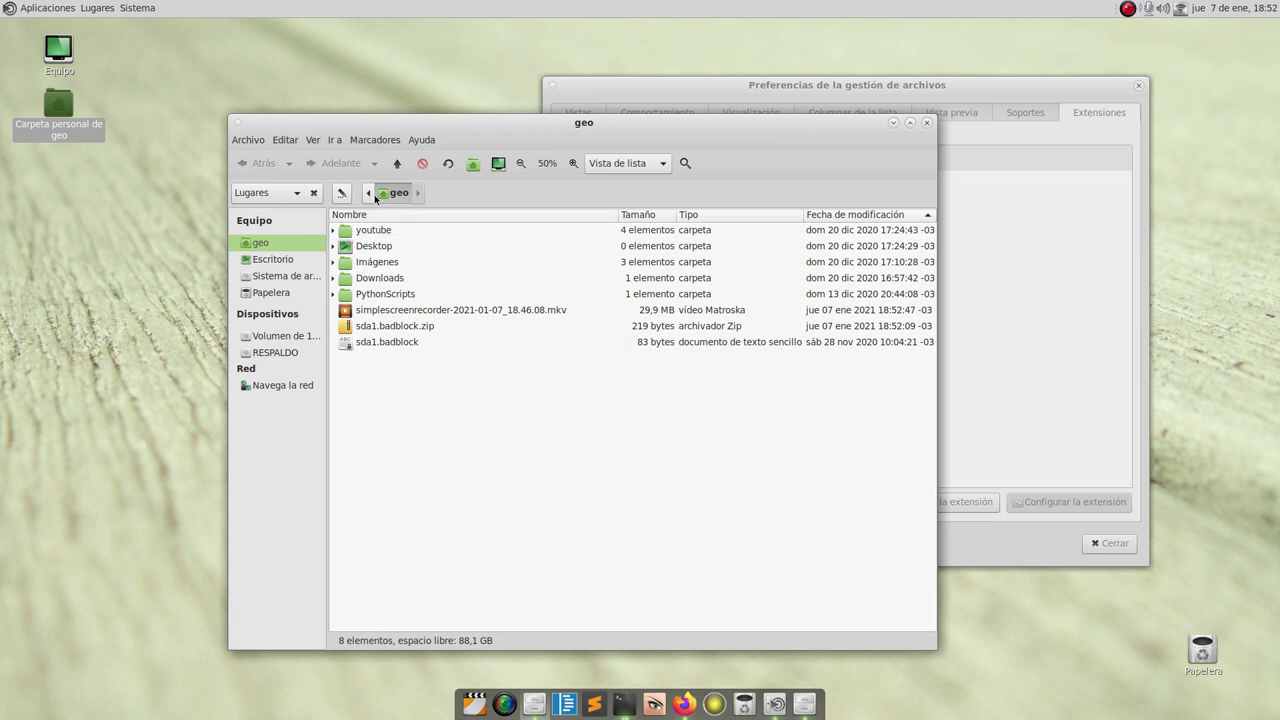
double_click(390, 247)
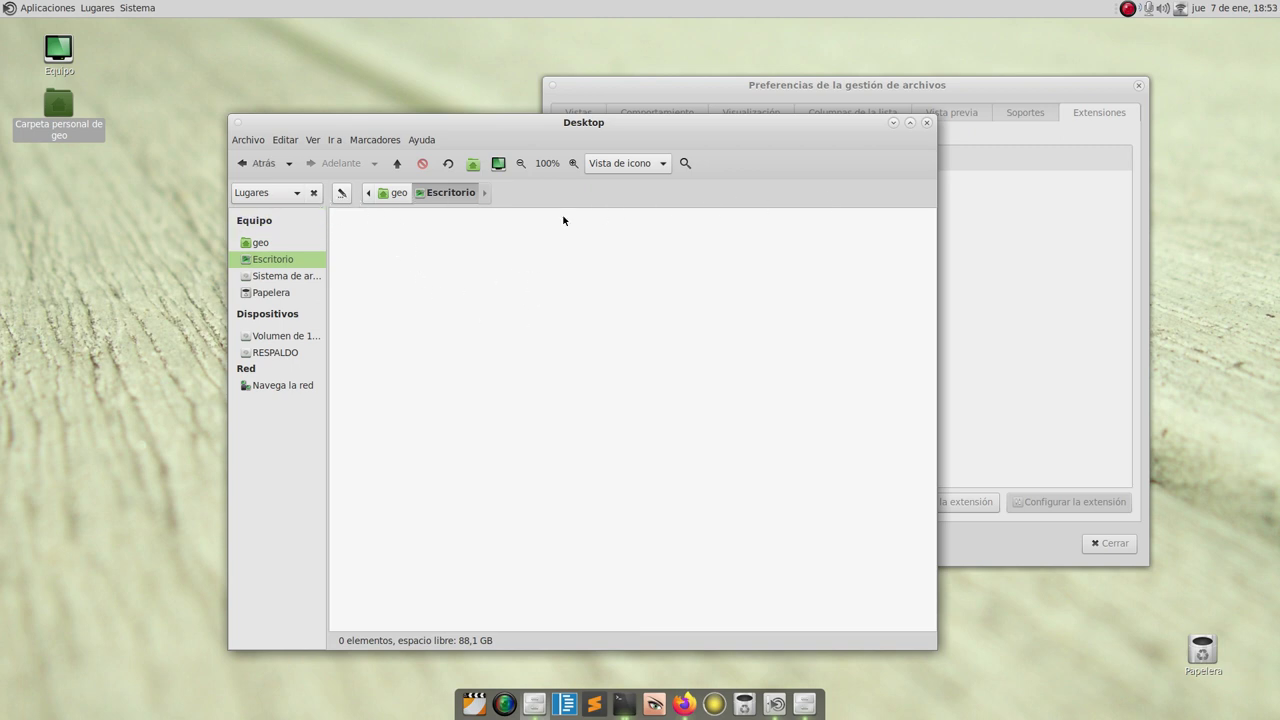
click(341, 192)
click(341, 192)
click(367, 192)
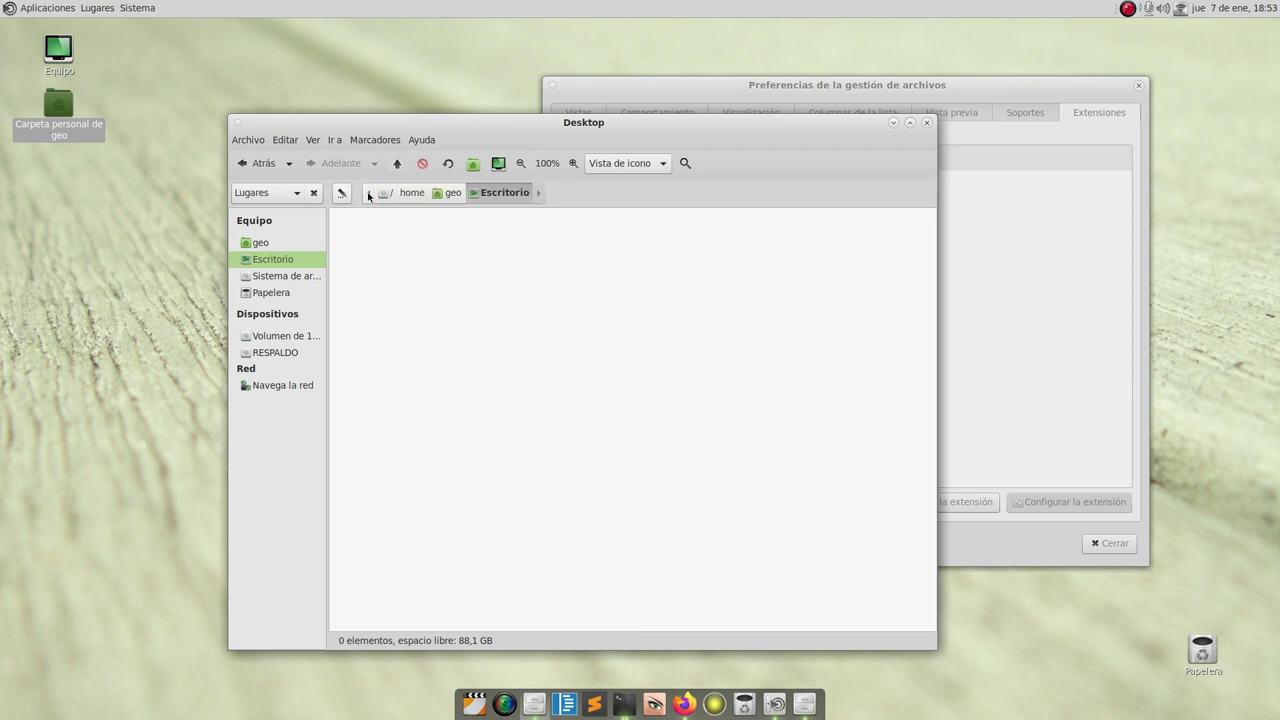
Browse from the file system root to /var/service and check the actions offered for its empty area.
click(388, 192)
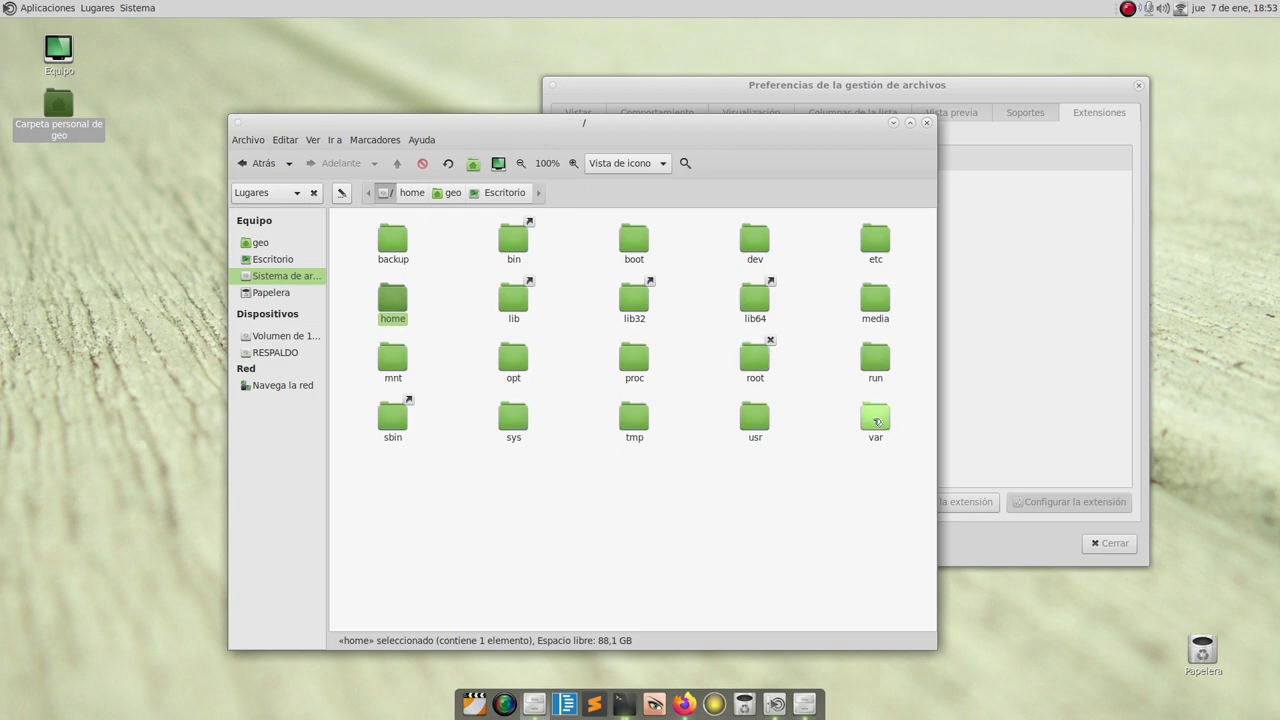
double_click(877, 421)
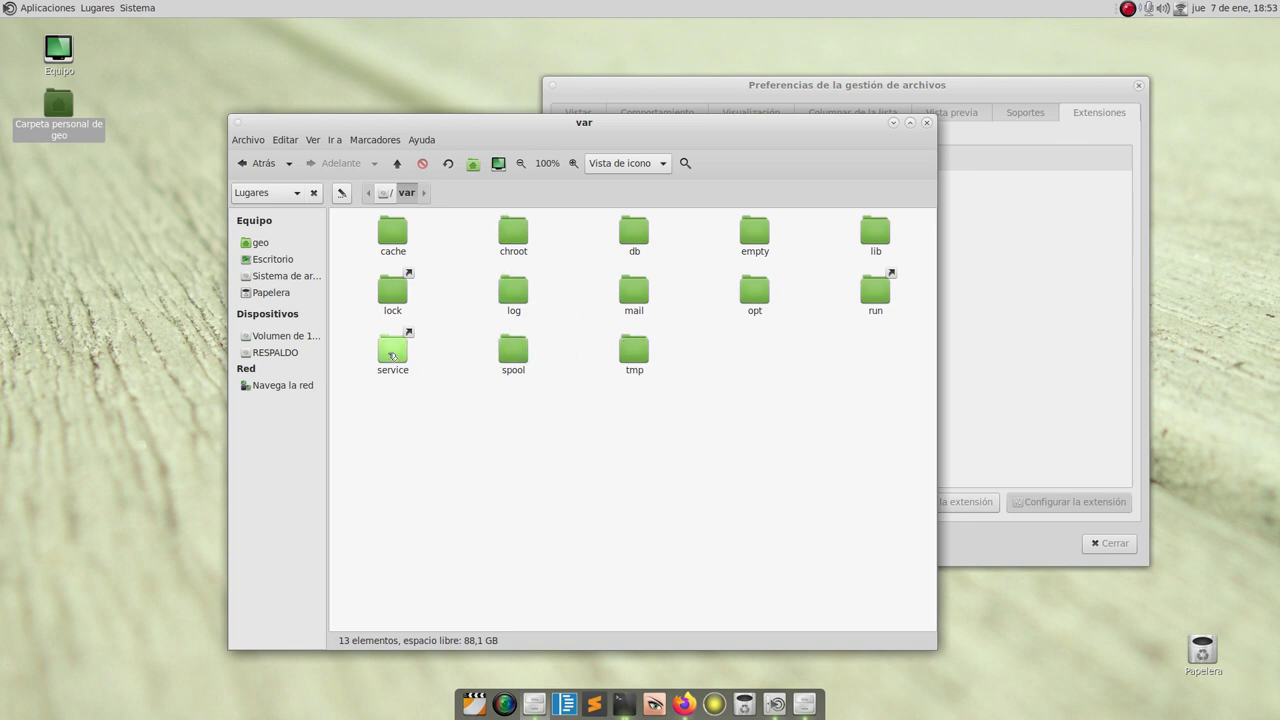
double_click(392, 350)
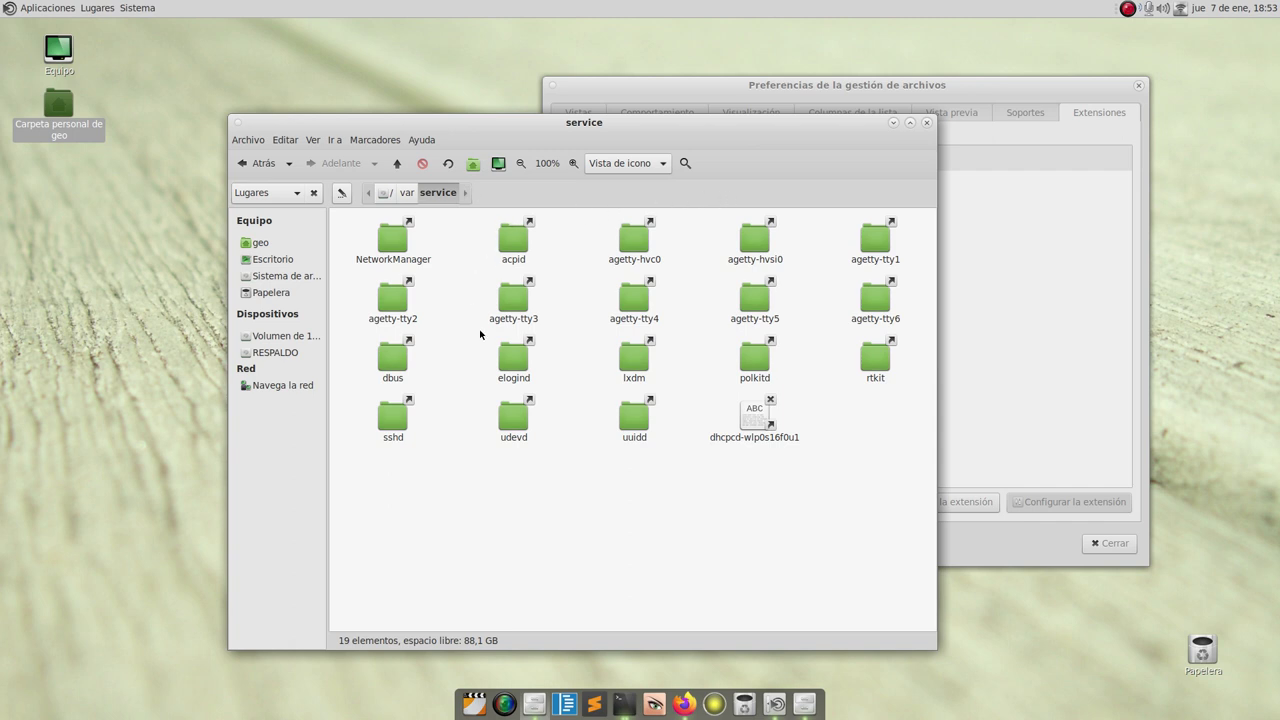
right_click(576, 492)
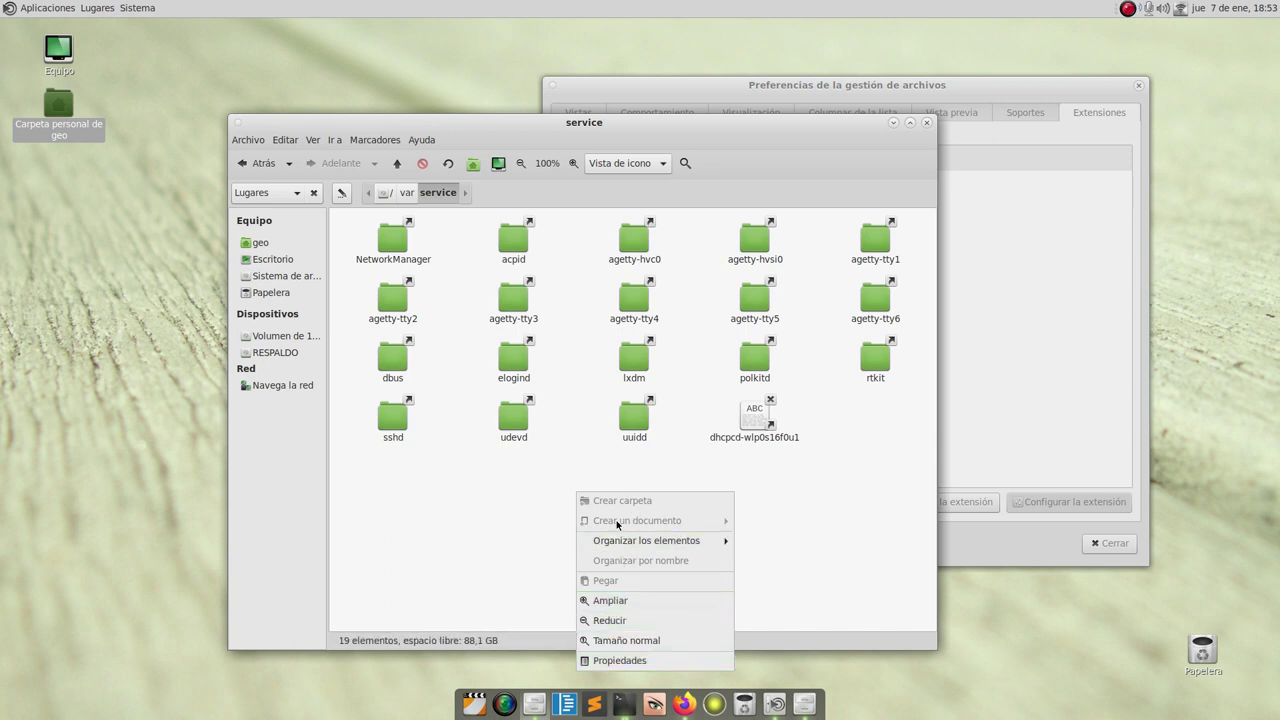
click(458, 535)
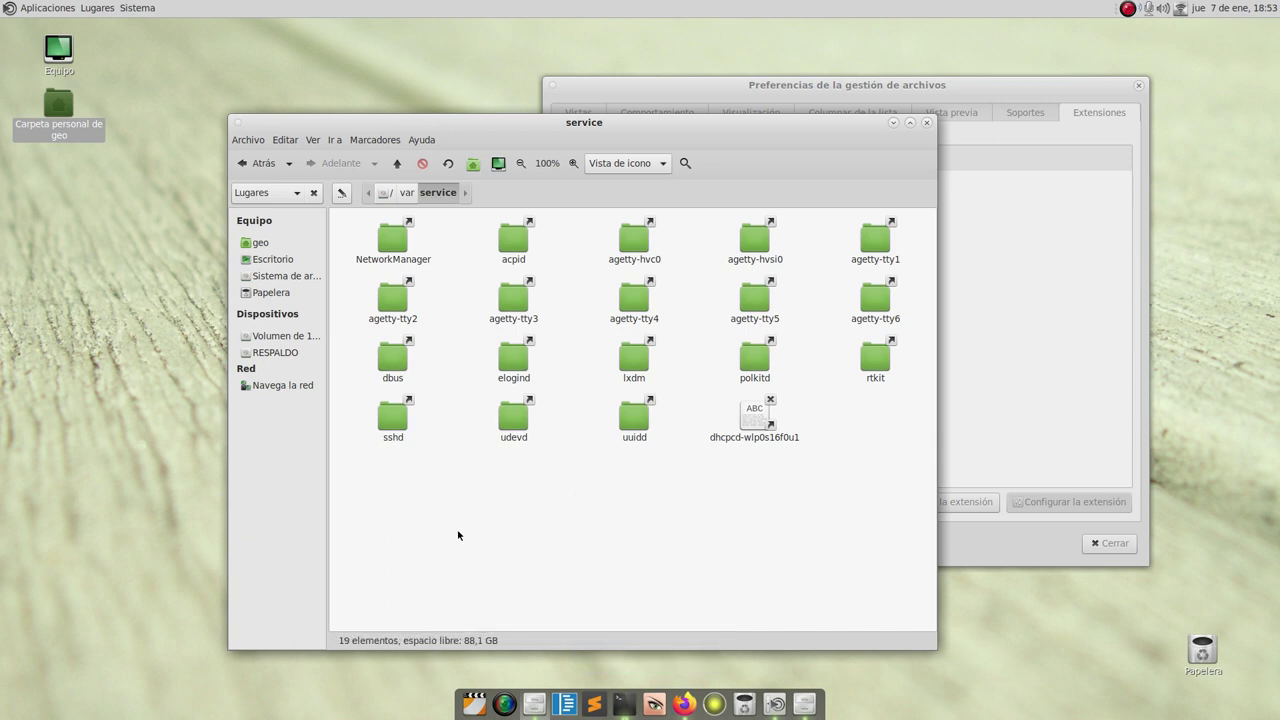
Switch to the terminal, clear it, move its window below the folder's path bar and change directory to /var/service.
click(624, 704)
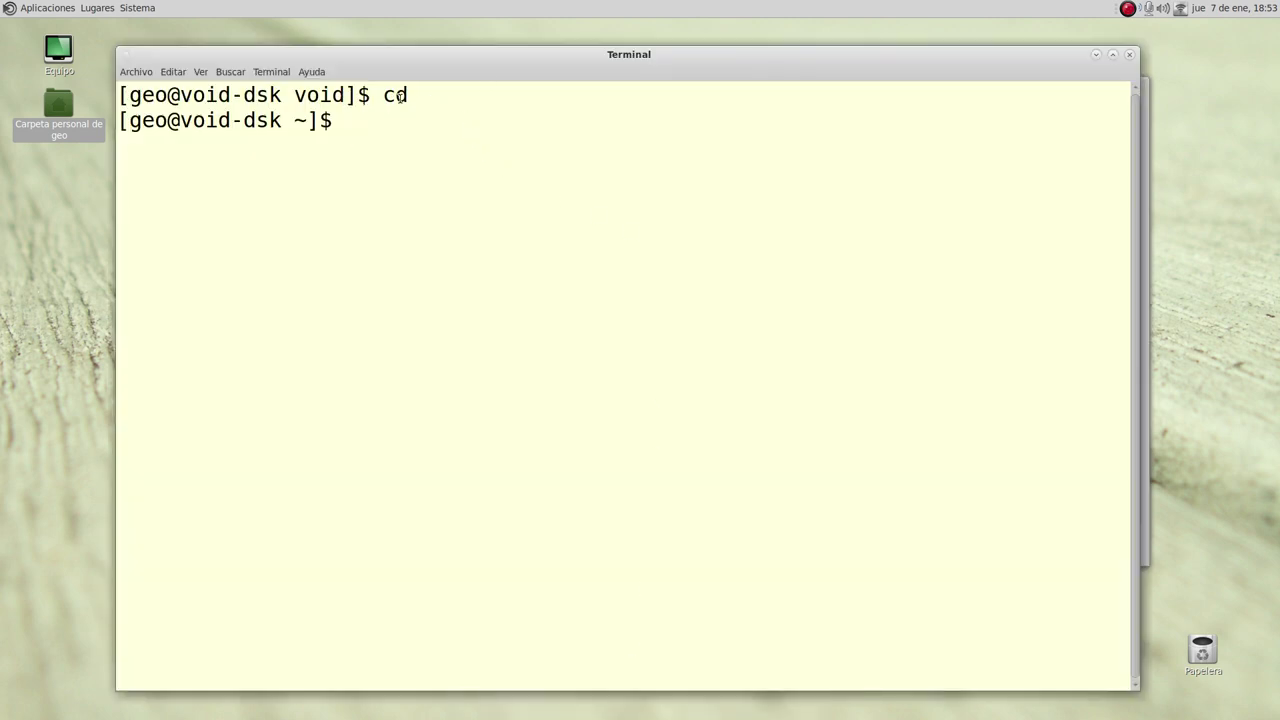
key(ctrl+l)
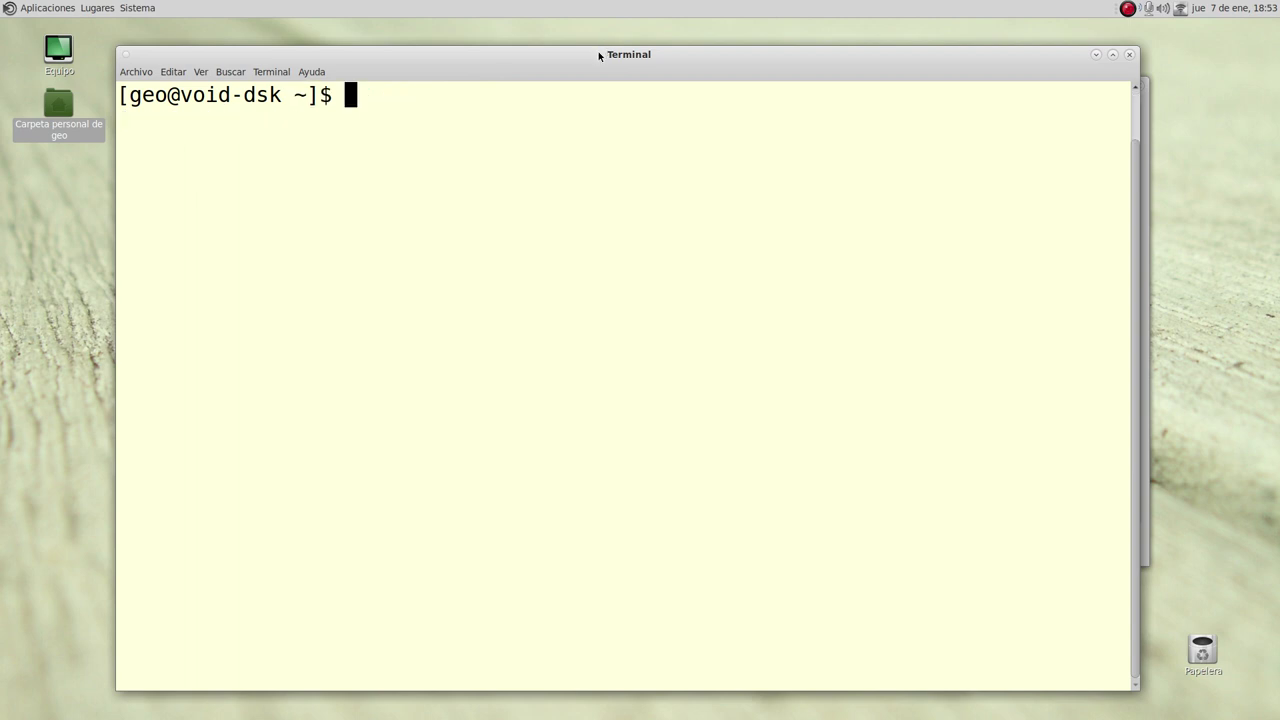
drag(598, 51, 682, 210)
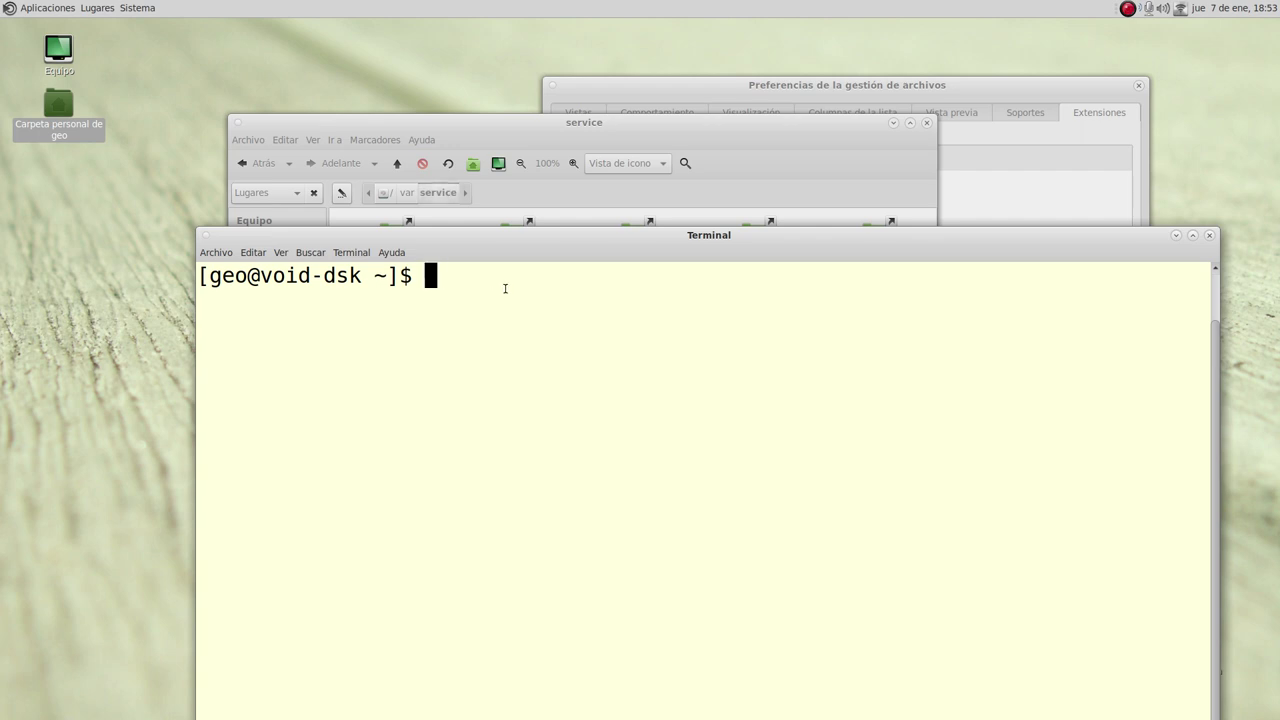
text(cd /var/se)
key(Tab)
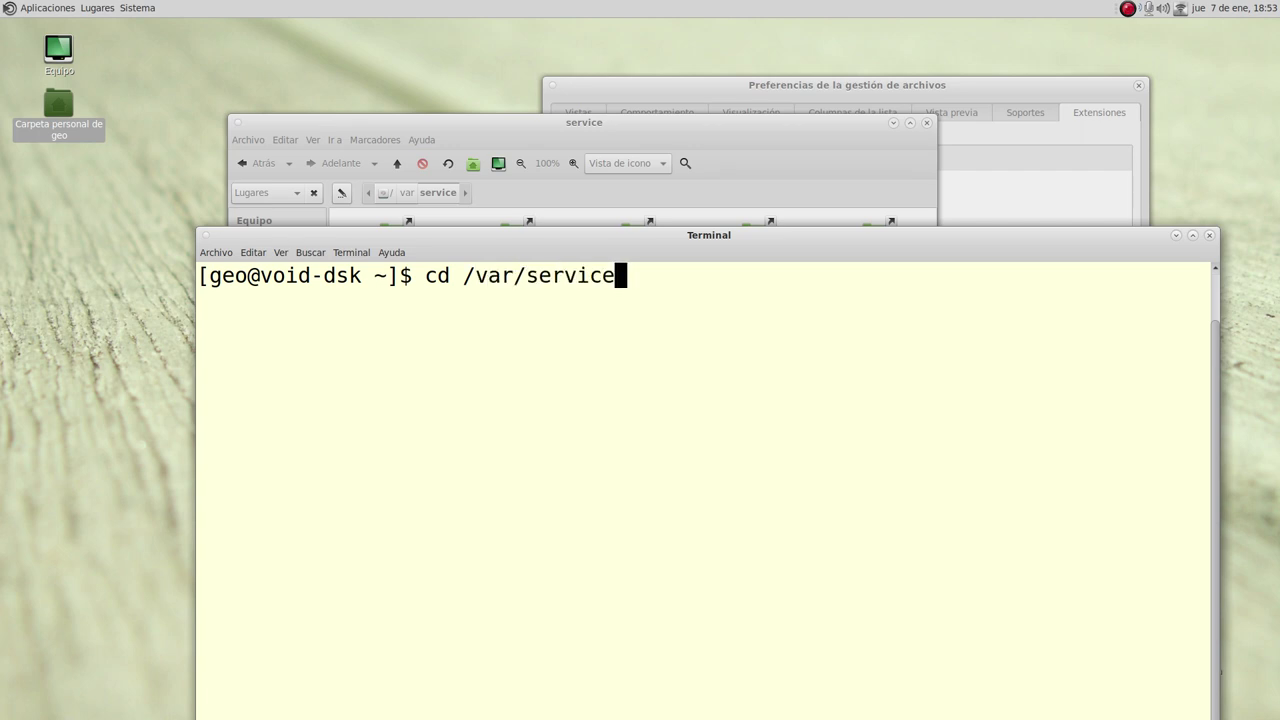
key(Return)
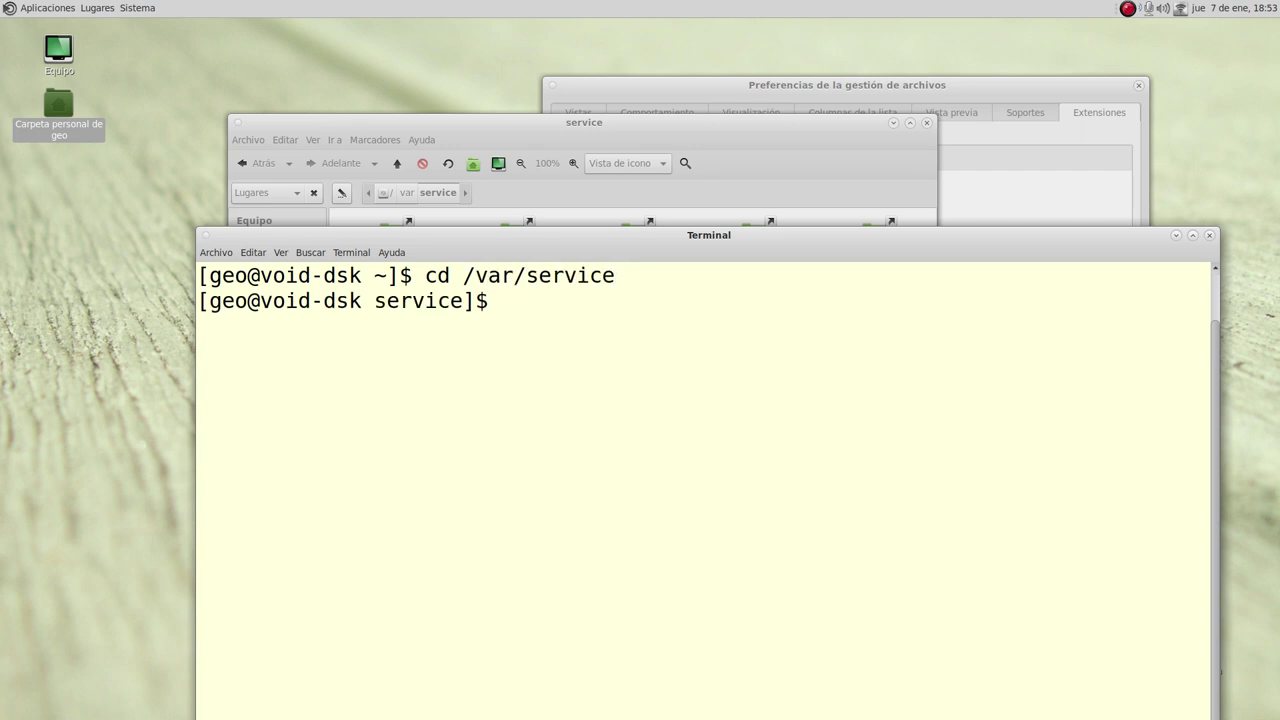
Print the working directory with pwd, highlight the resulting path and bring the service folder window to the front.
text(pwd)
key(Return)
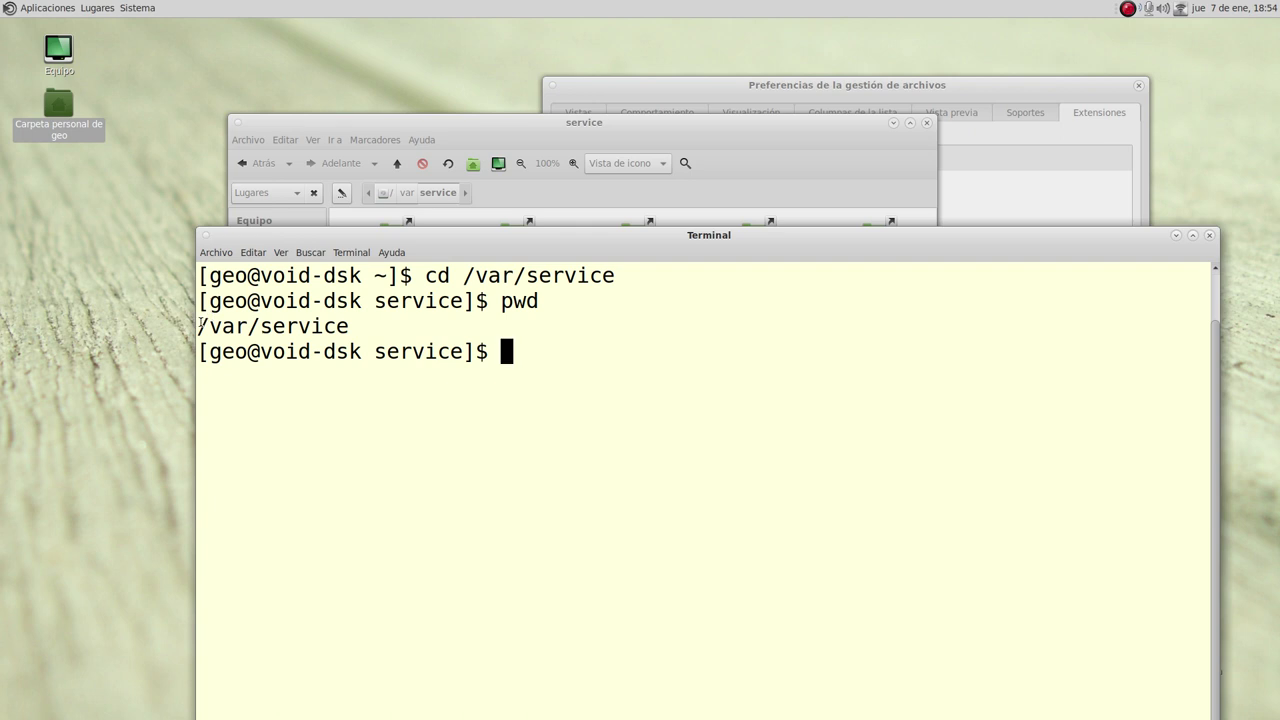
drag(199, 324, 350, 326)
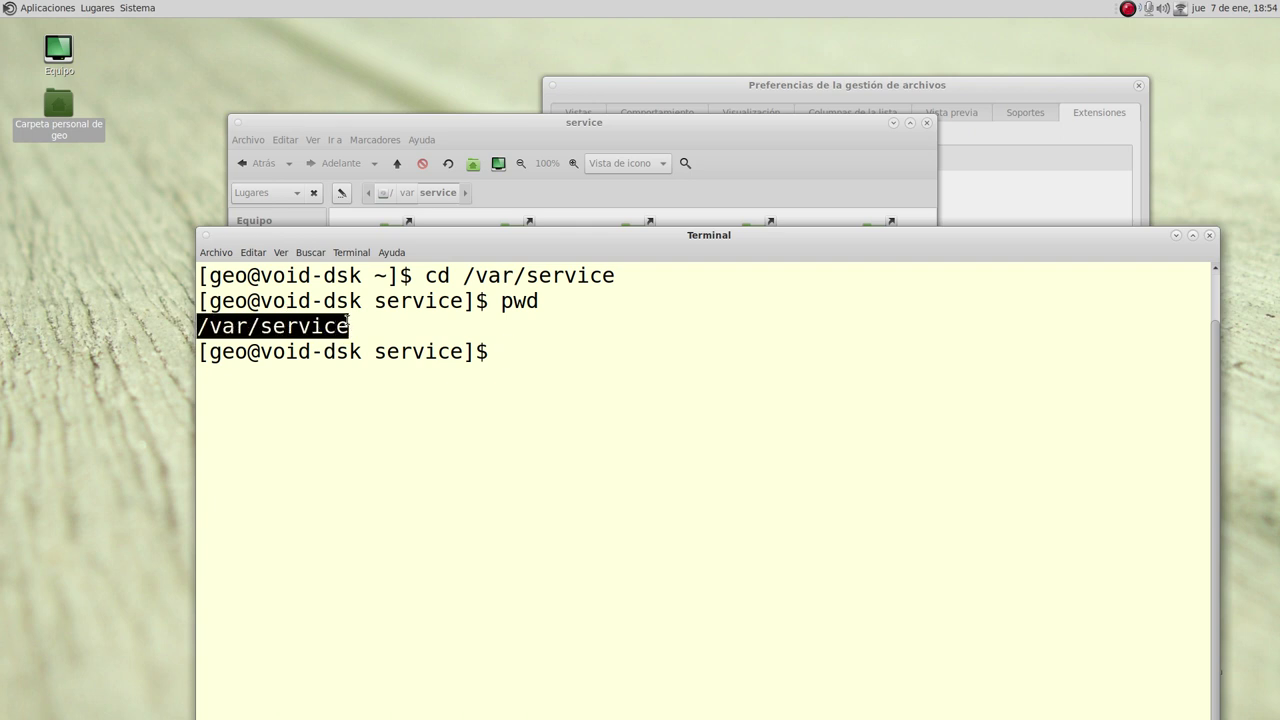
click(439, 124)
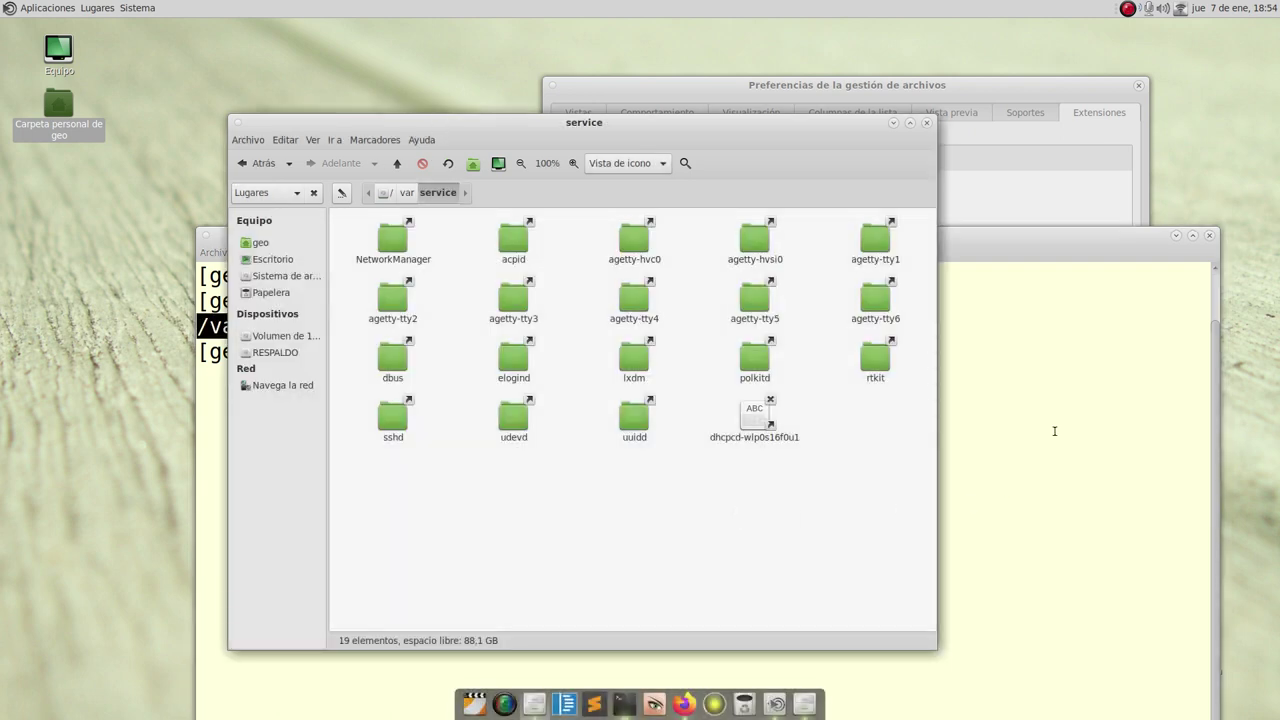
List the contents of /var/service in the terminal with ls, and bring the service folder window back to the front.
click(975, 506)
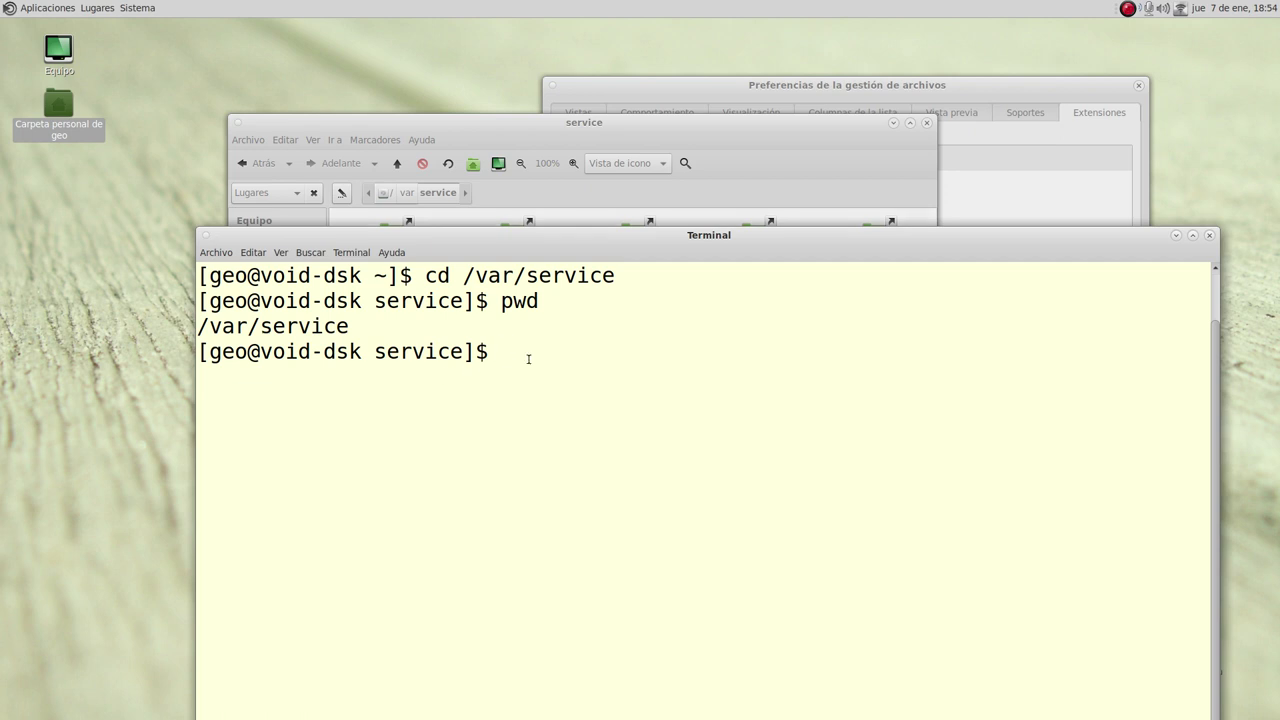
text(ls)
key(Return)
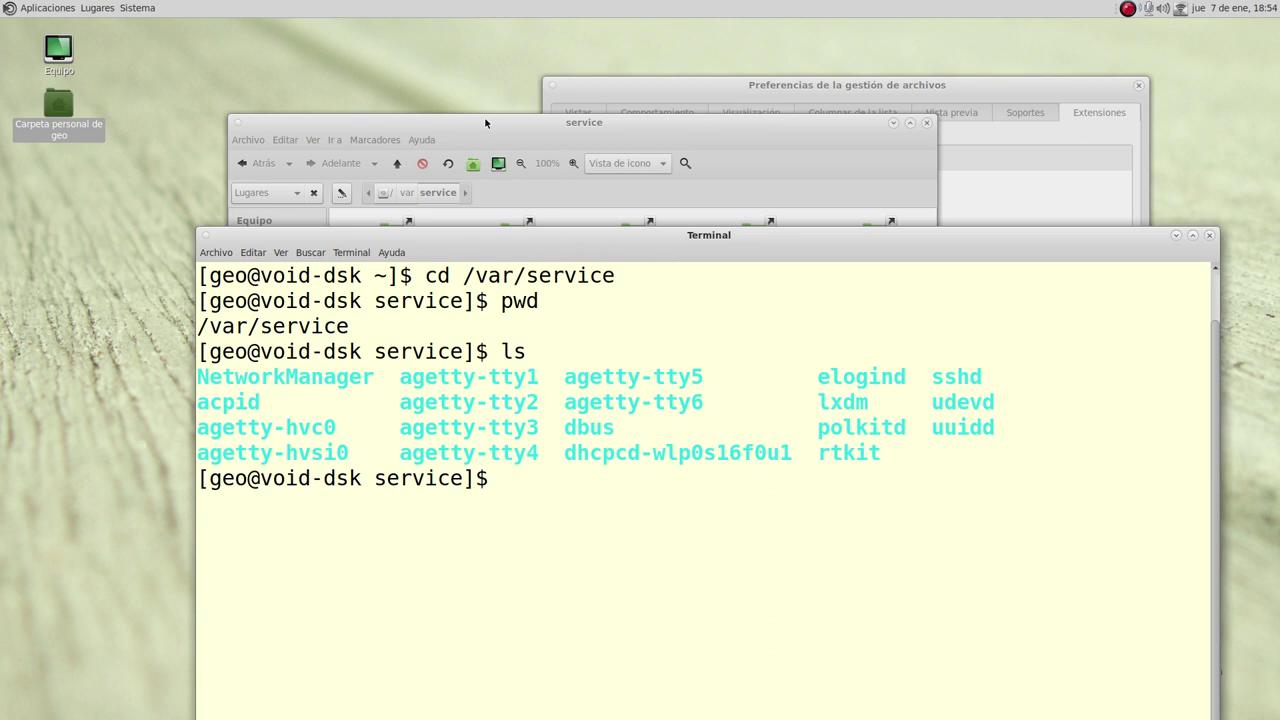
click(477, 208)
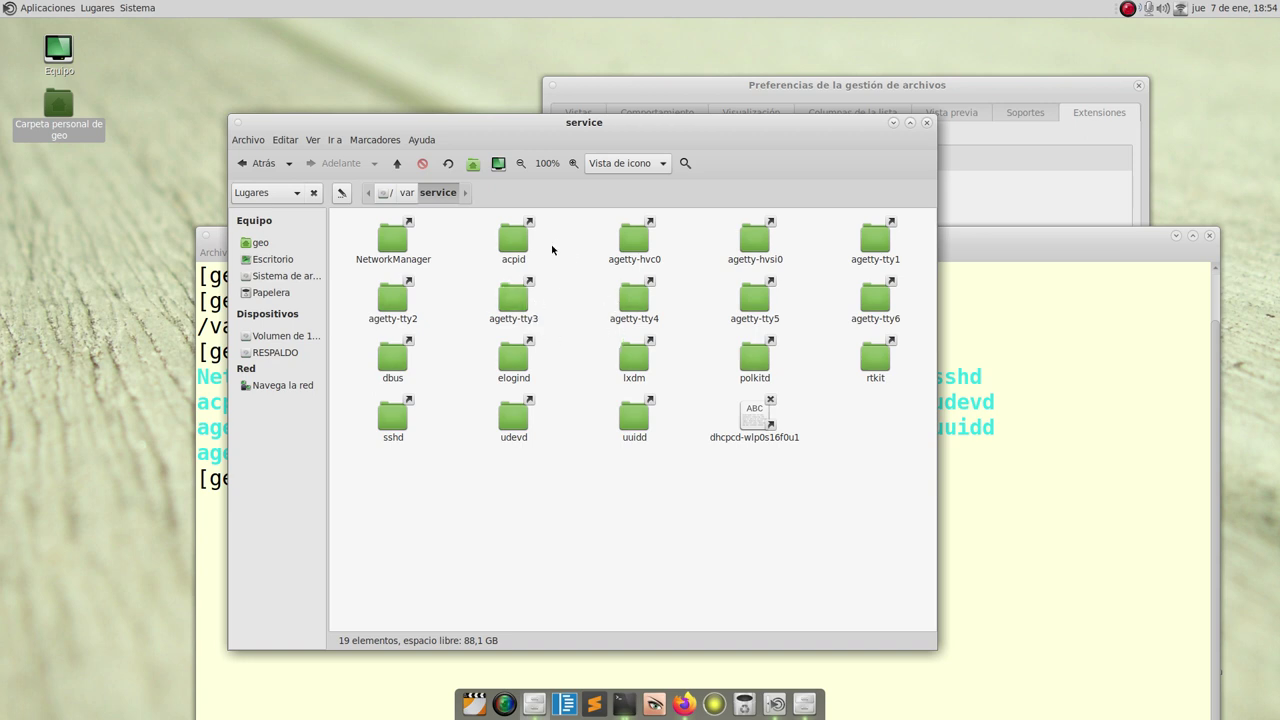
Highlight the cd /var/service command in the terminal, clear the highlight and return to the service folder window.
click(1043, 471)
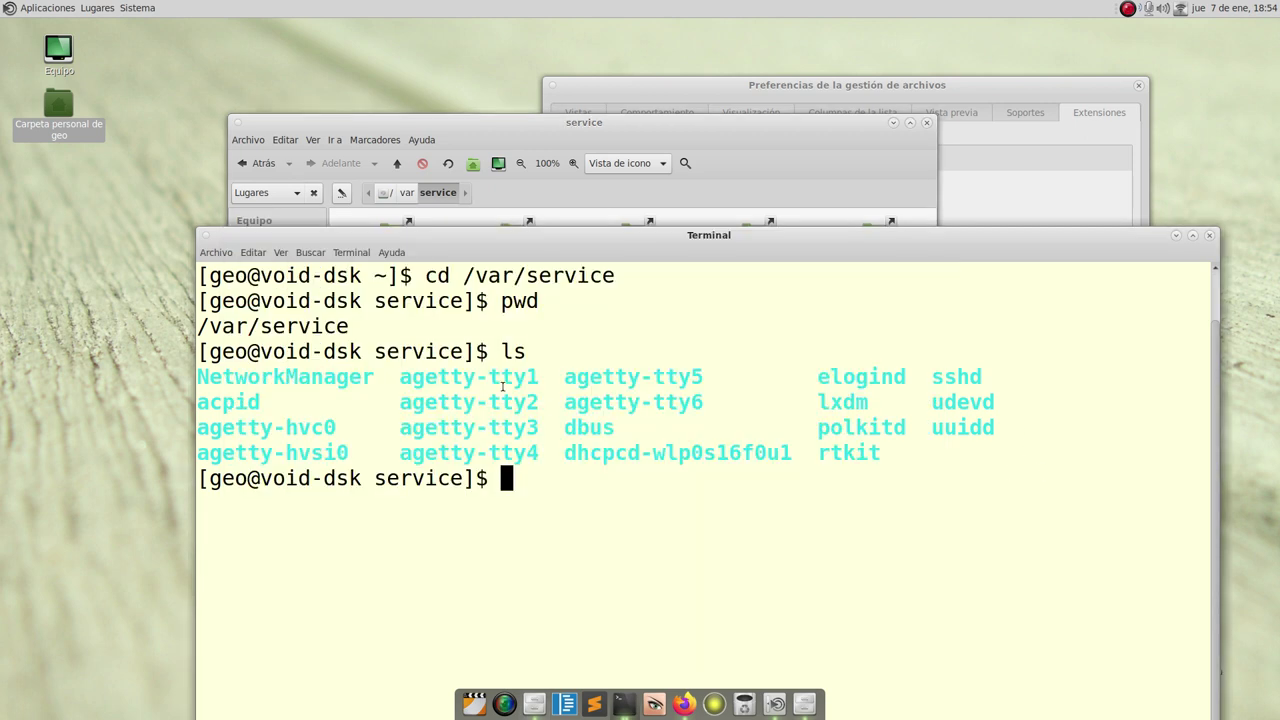
drag(425, 278, 1049, 277)
click(1050, 276)
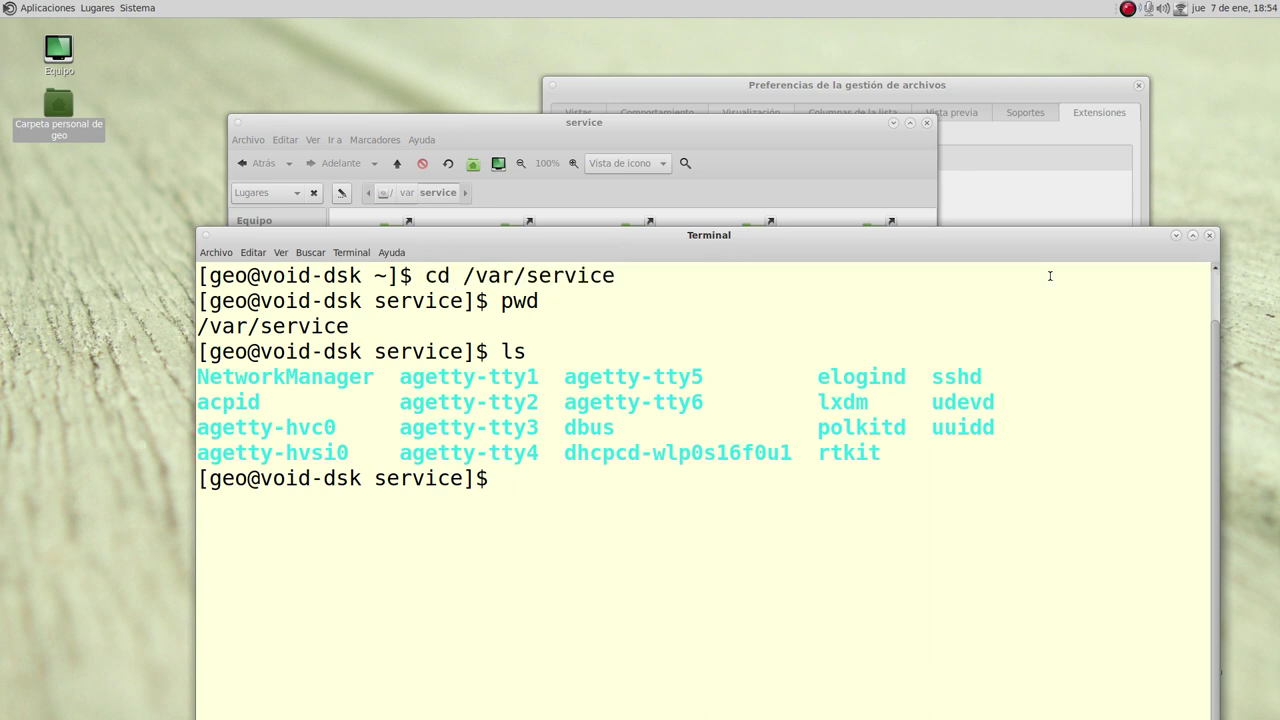
click(700, 131)
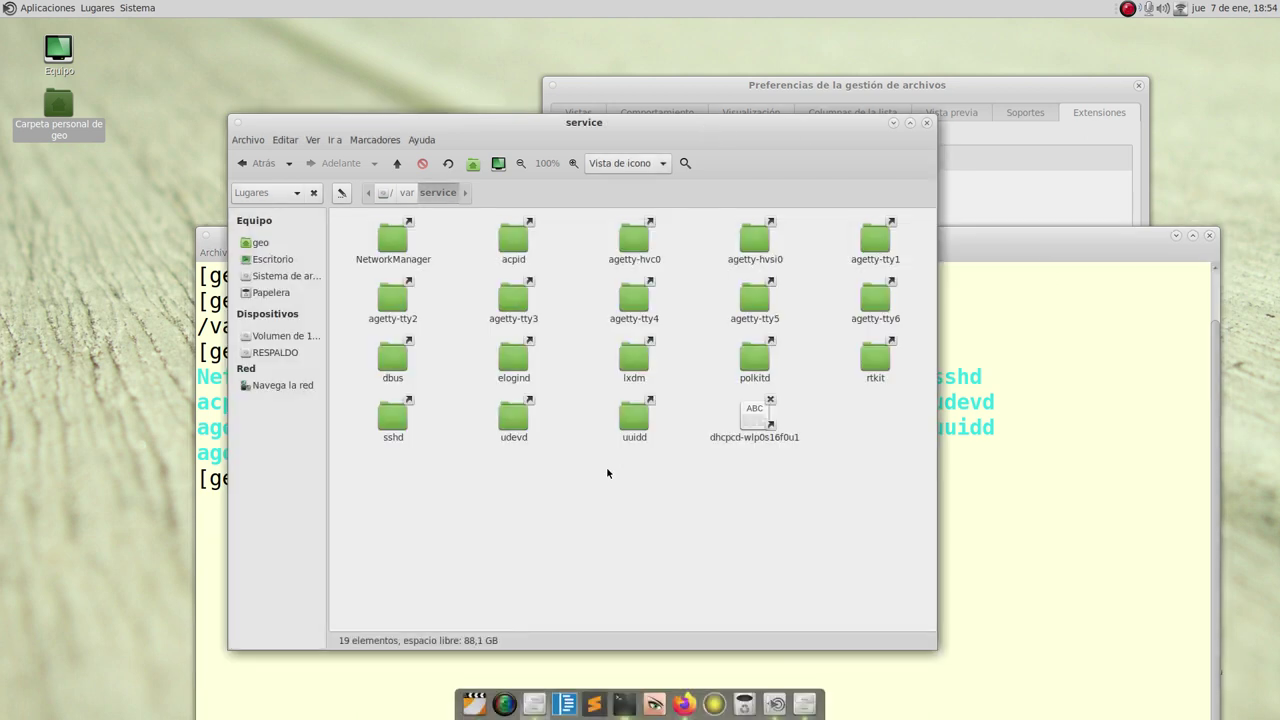
Check the actions offered for the empty area of the service folder and dismiss them.
right_click(573, 491)
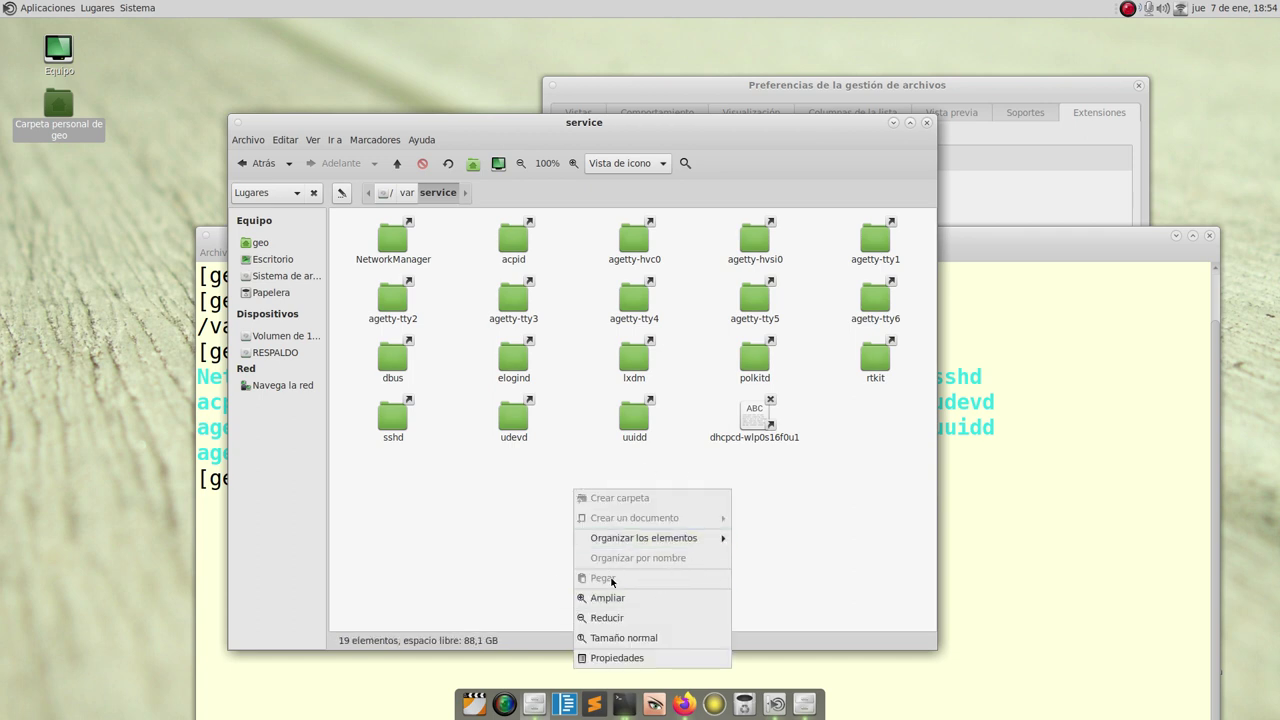
click(540, 535)
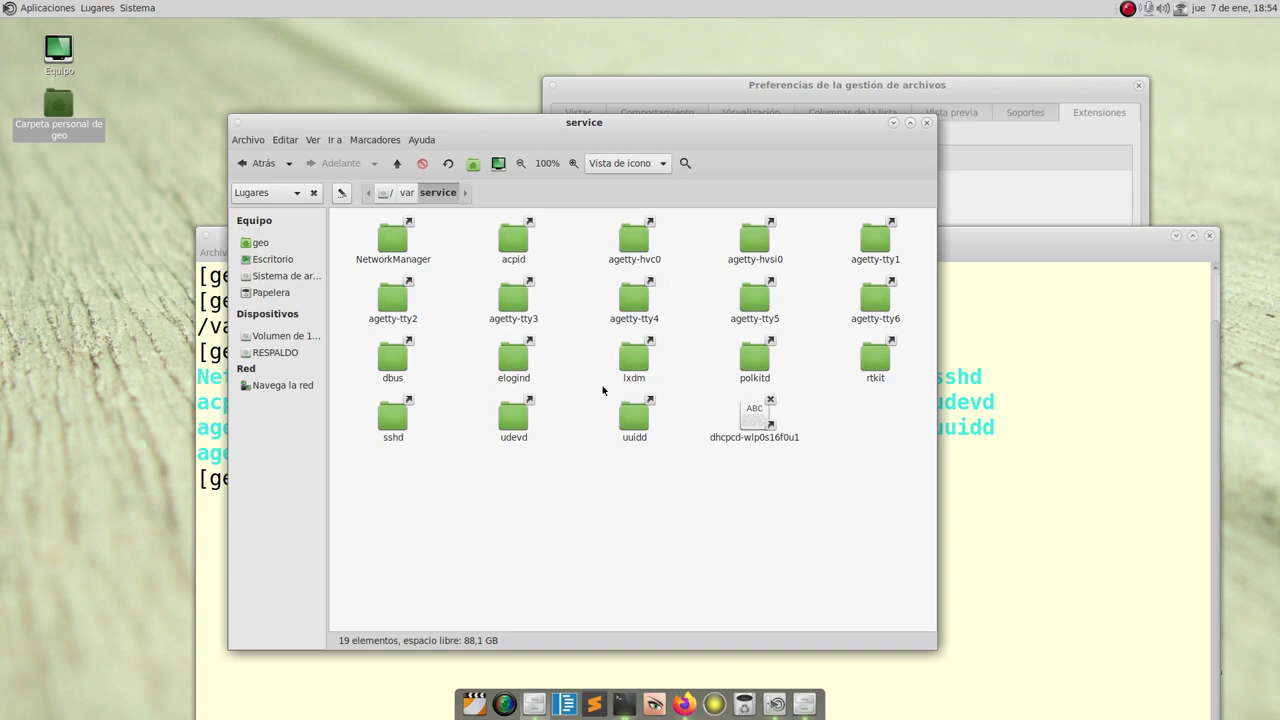
right_click(587, 474)
click(487, 476)
Move the terminal window over the service folder's path bar and bring the file management preferences to the front.
click(1022, 509)
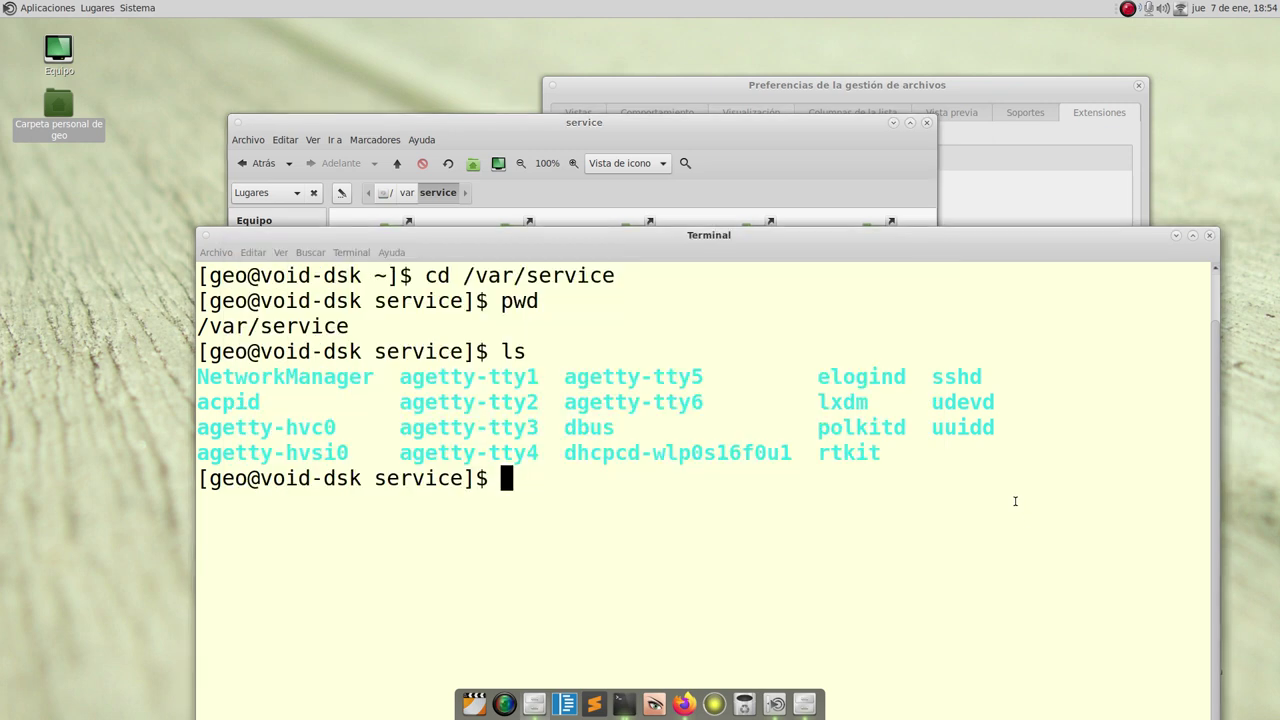
drag(698, 238, 651, 191)
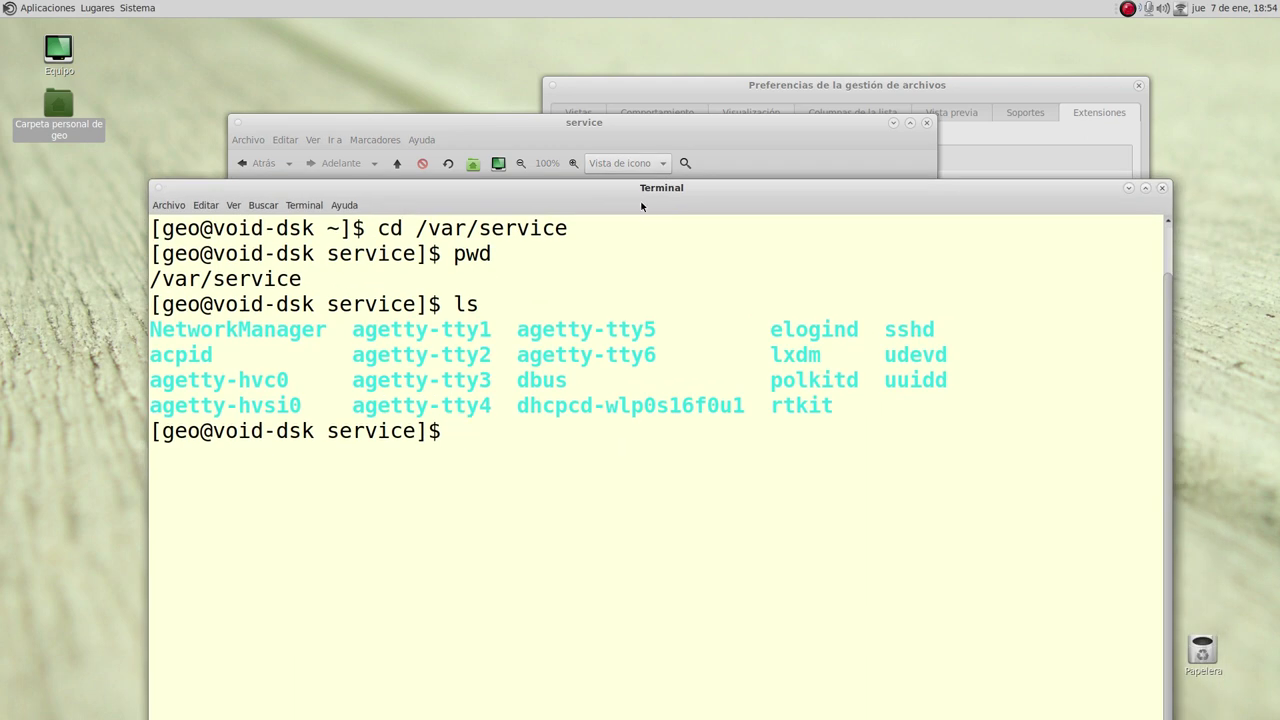
click(703, 88)
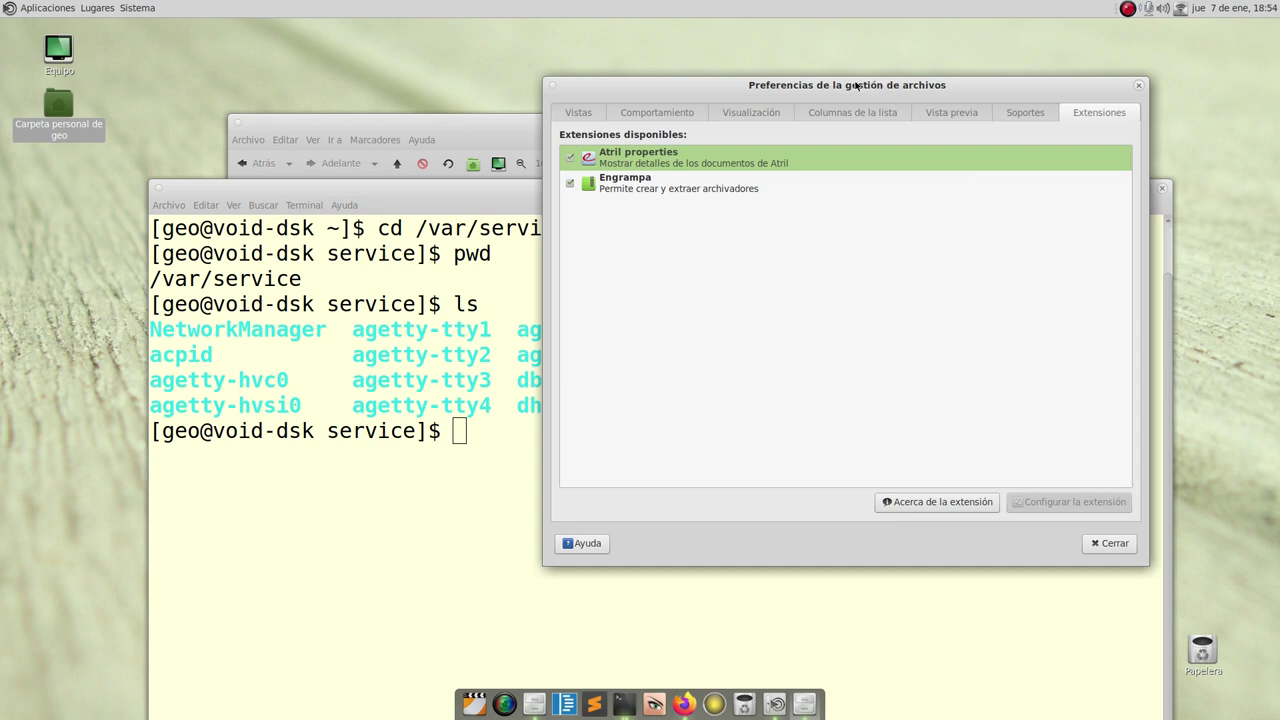
Compare the actions offered for the service folder's empty area with those offered for the uuidd folder.
click(487, 133)
right_click(534, 473)
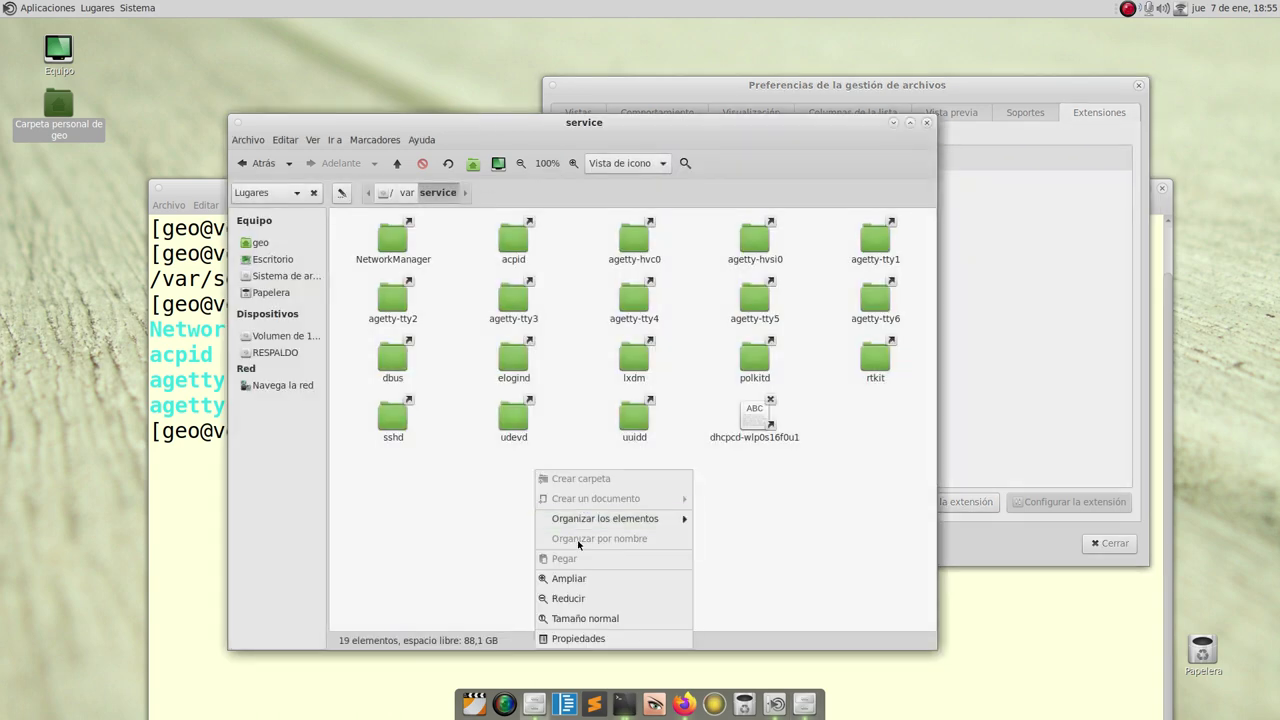
click(482, 512)
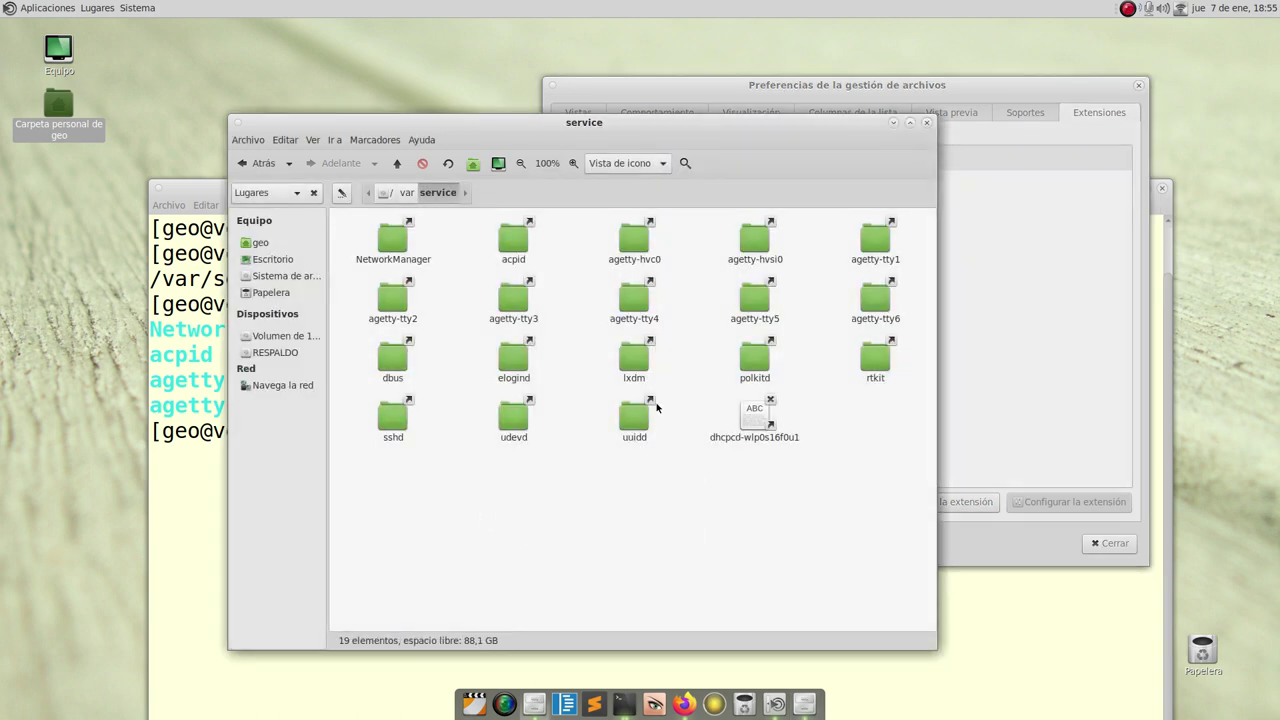
right_click(634, 421)
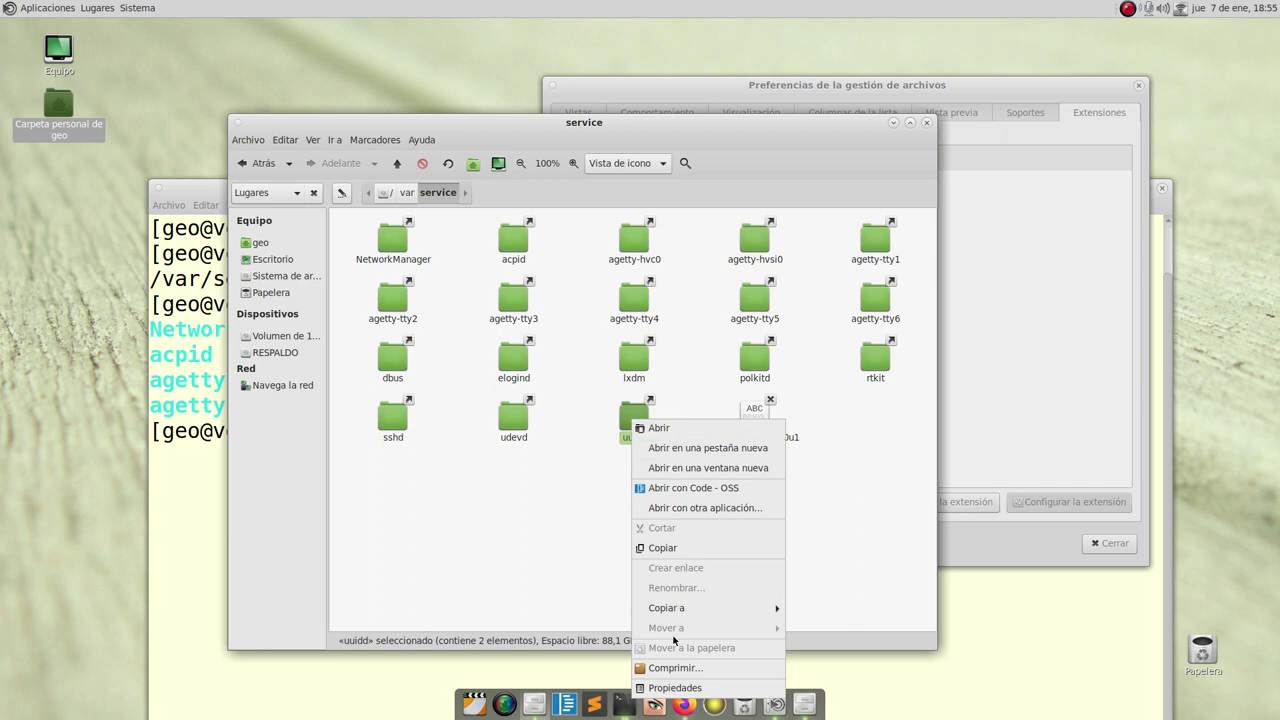
click(563, 513)
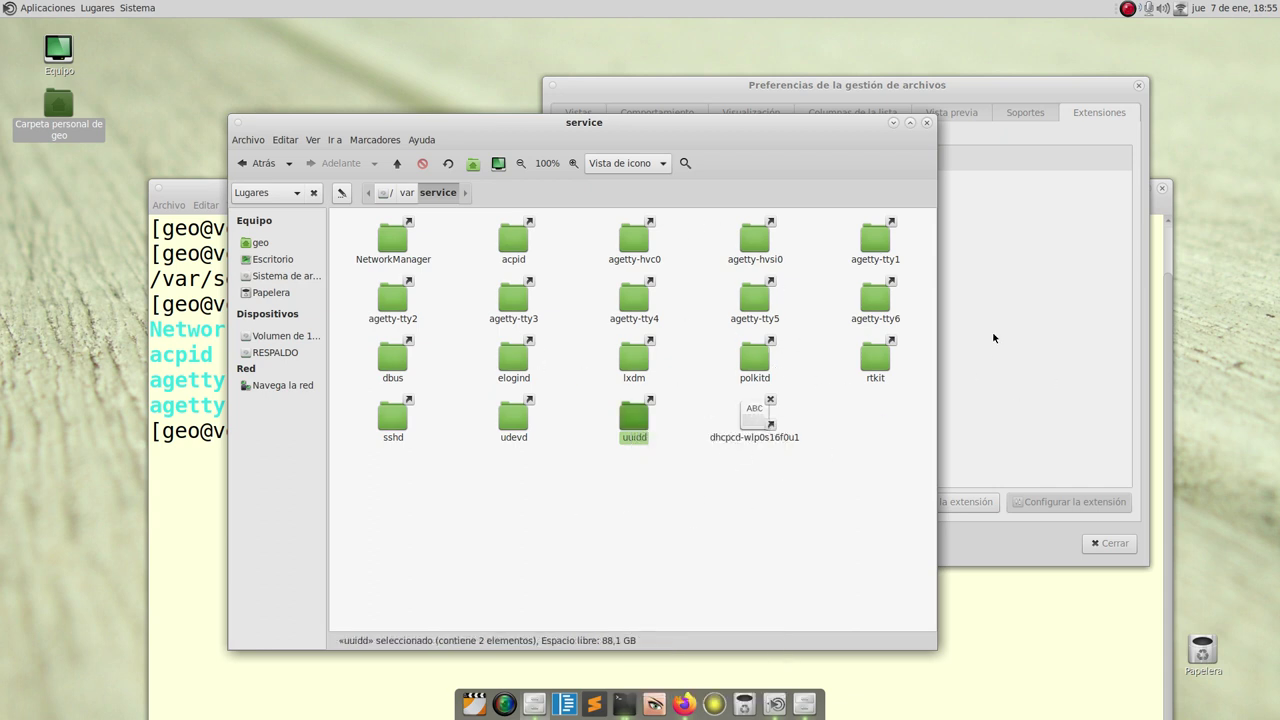
Review the available extensions in the file management preferences and recheck the actions for the service folder's empty area.
click(971, 363)
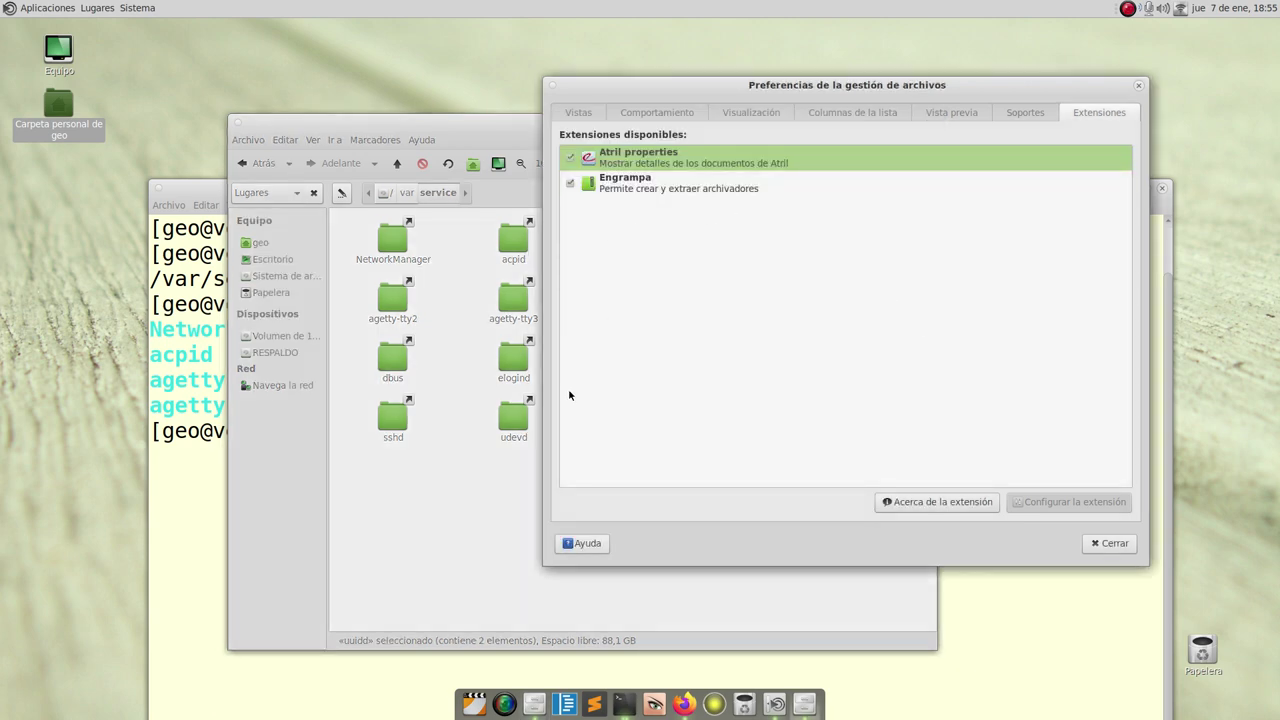
click(486, 531)
right_click(487, 497)
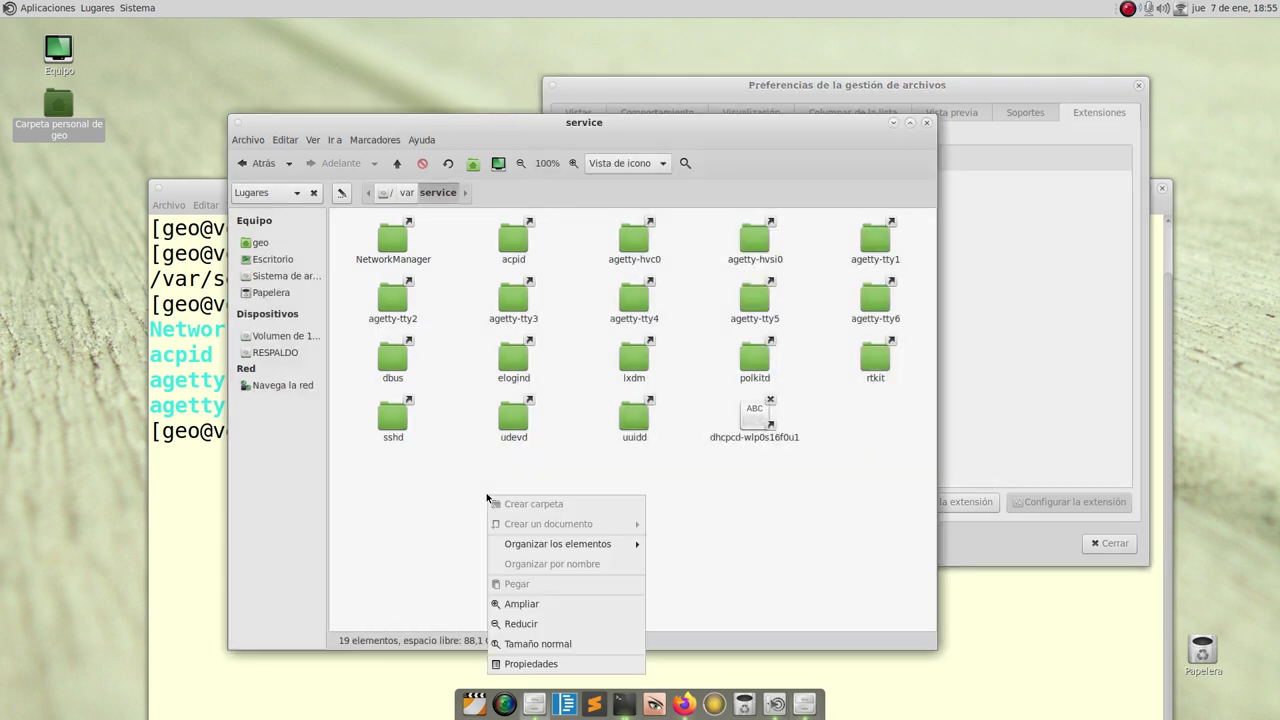
click(799, 532)
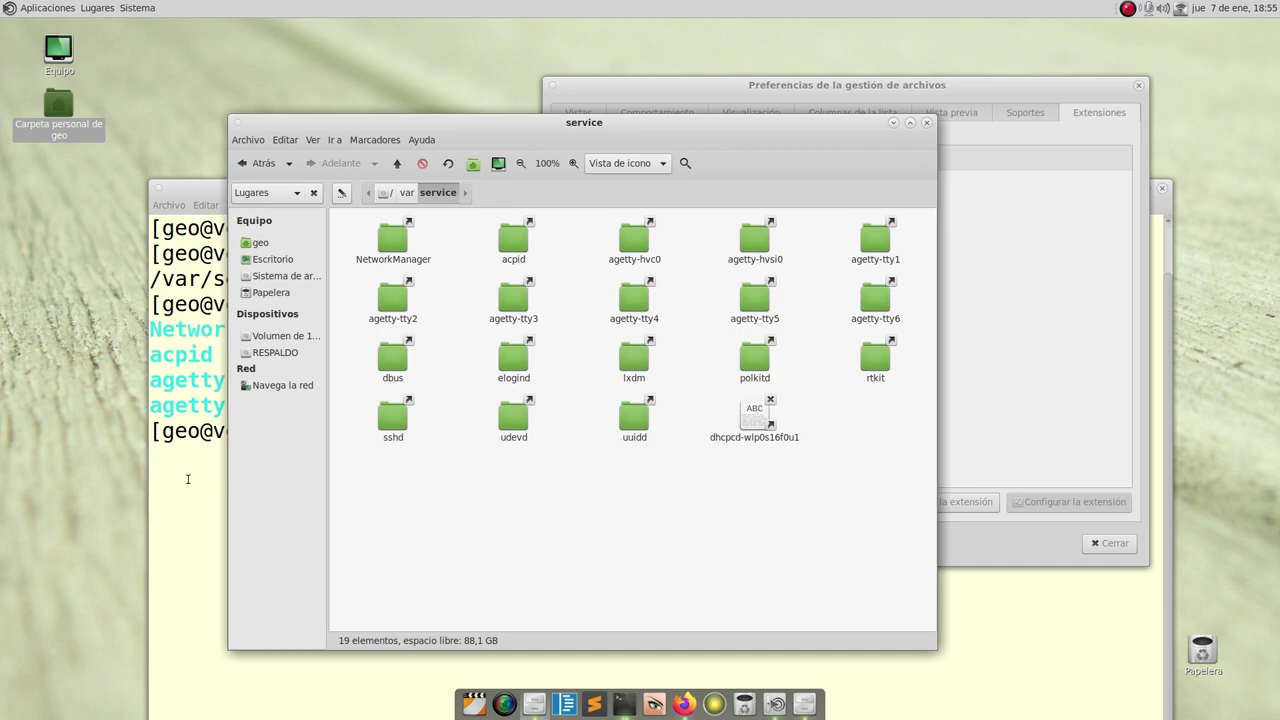
Bring the terminal forward, move its window up near the top panel of the desktop and minimise it.
click(189, 479)
drag(454, 191, 503, 59)
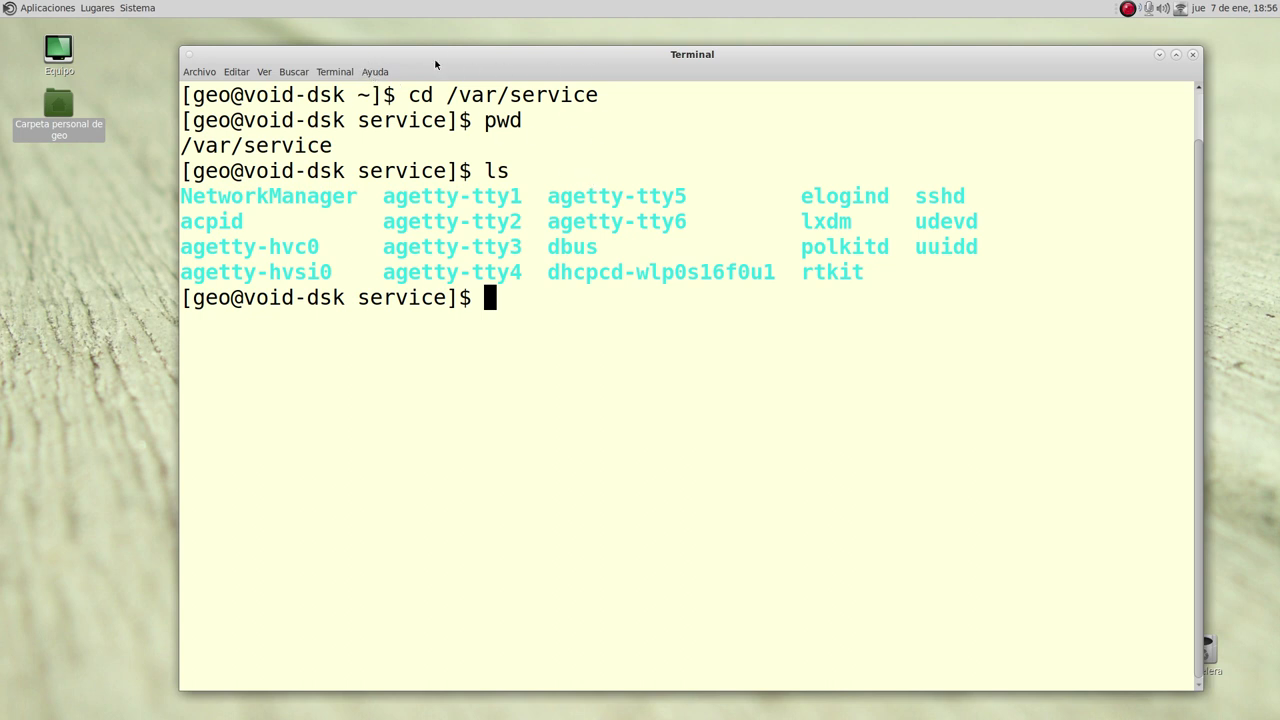
click(1161, 57)
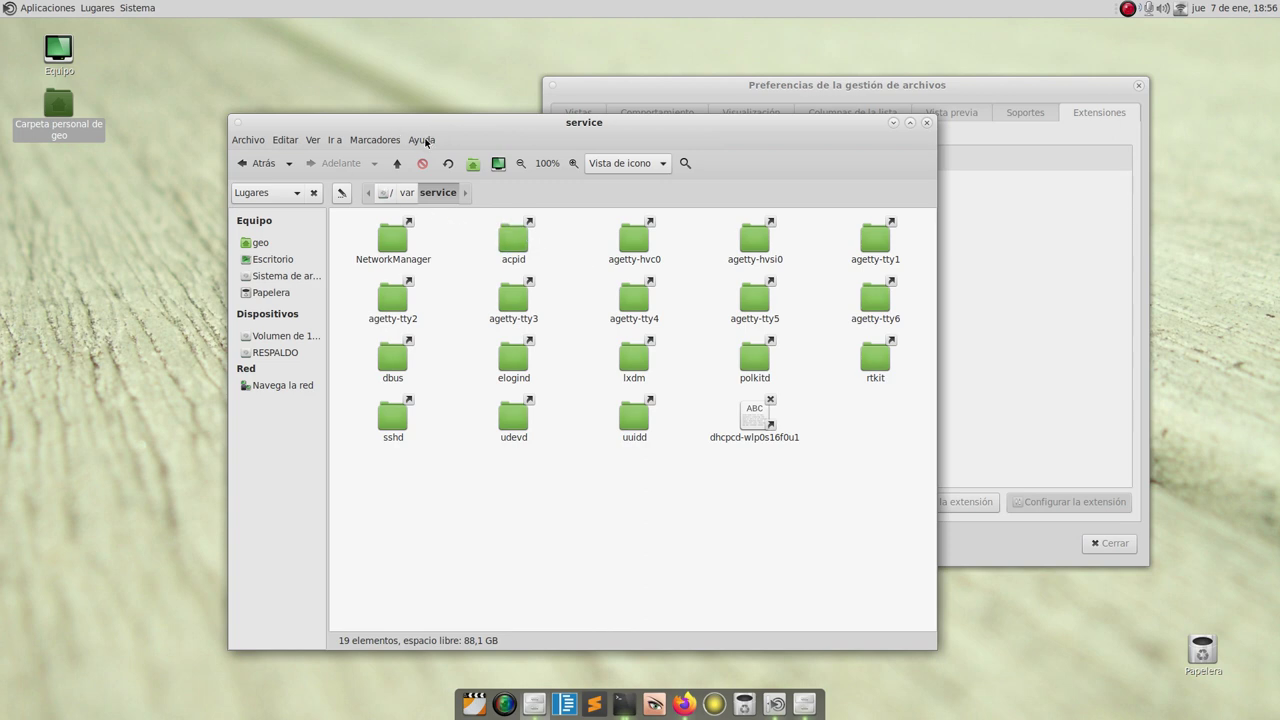
View the file manager's About information, check the available extensions in the preferences again and return to the service folder.
click(422, 140)
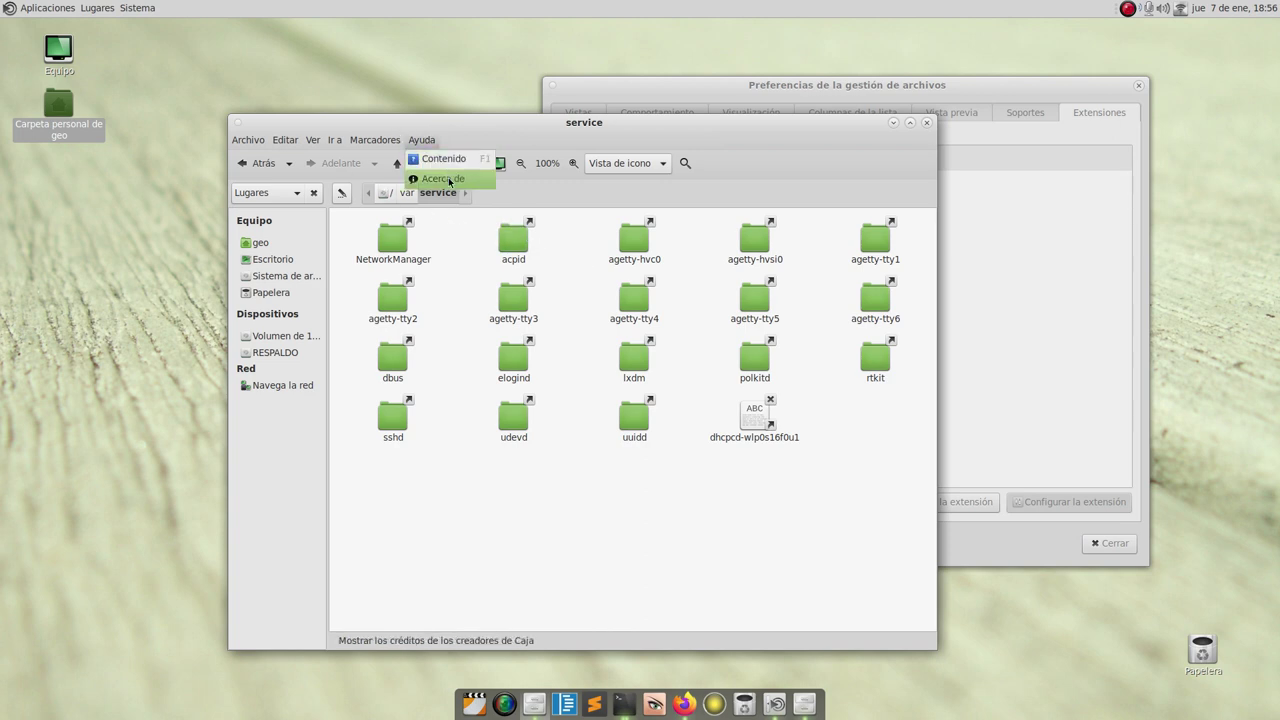
click(446, 179)
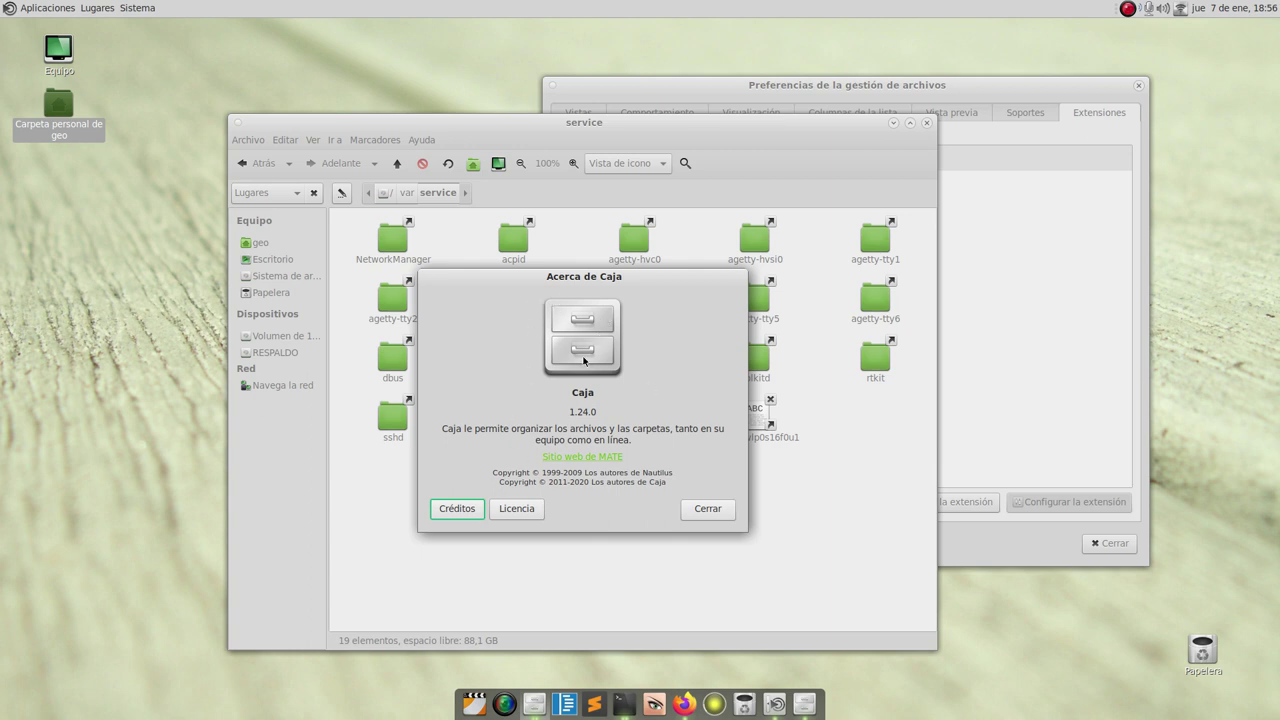
click(708, 509)
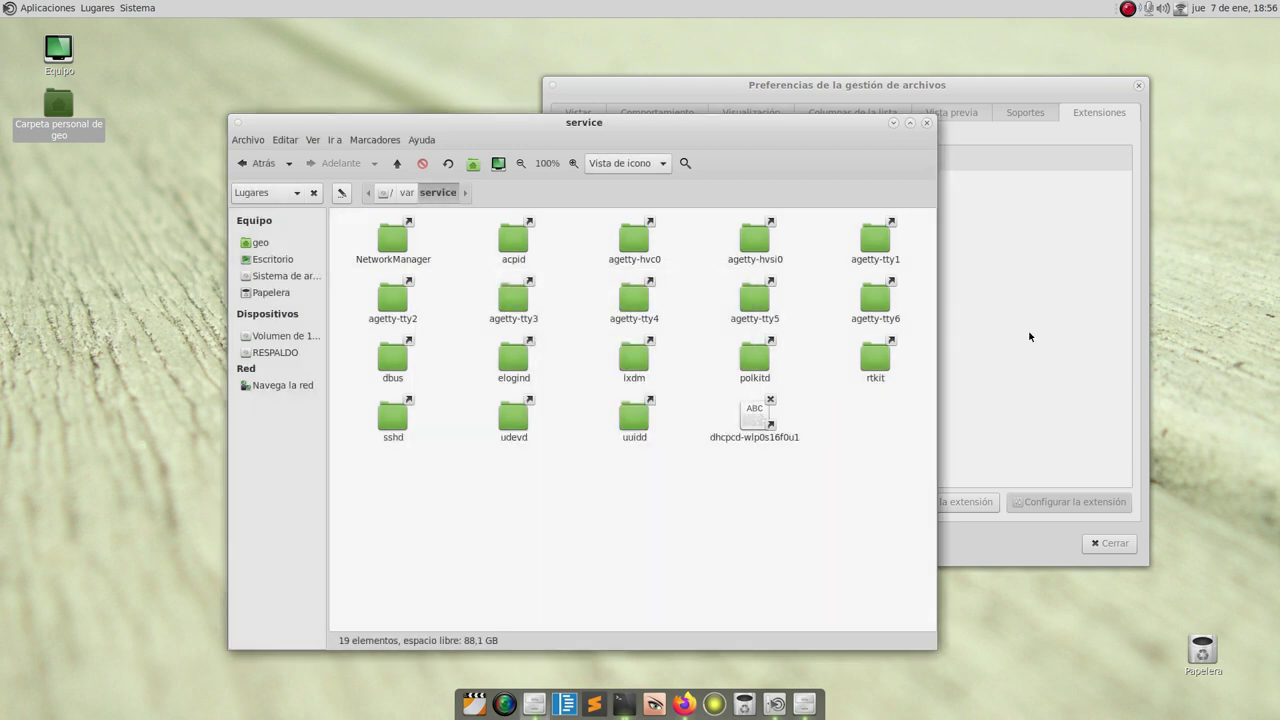
click(1031, 257)
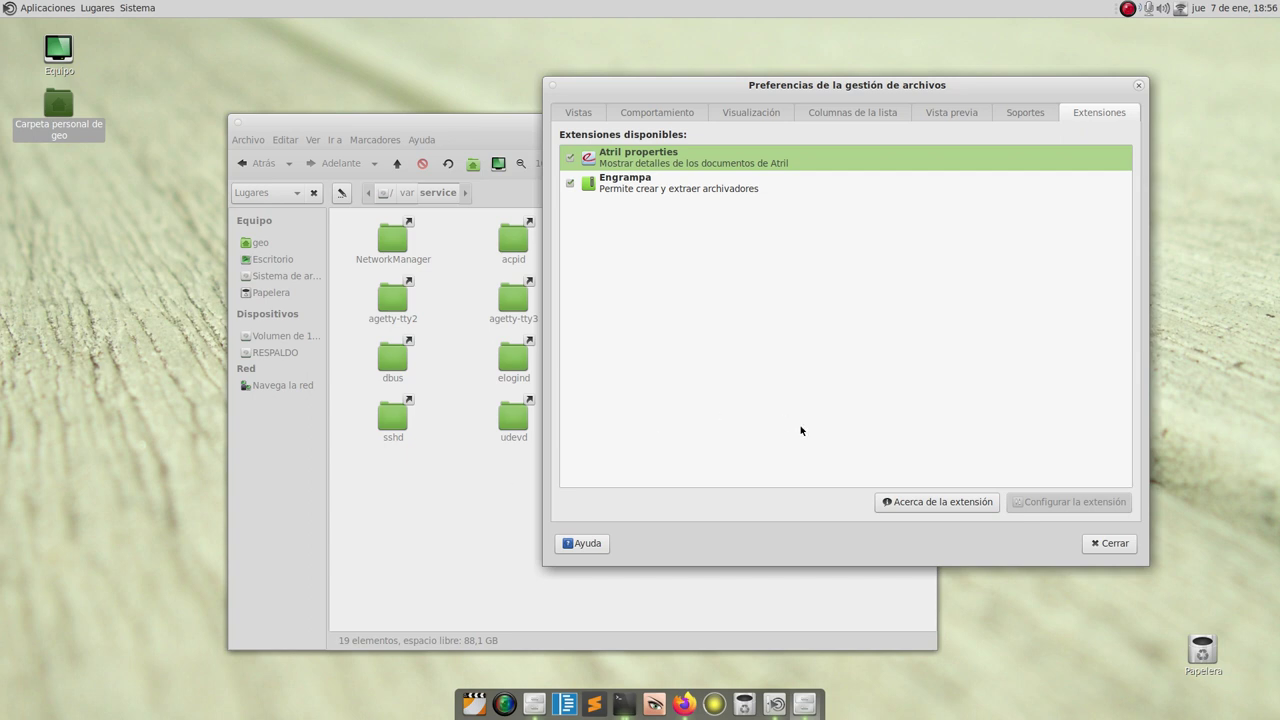
click(491, 389)
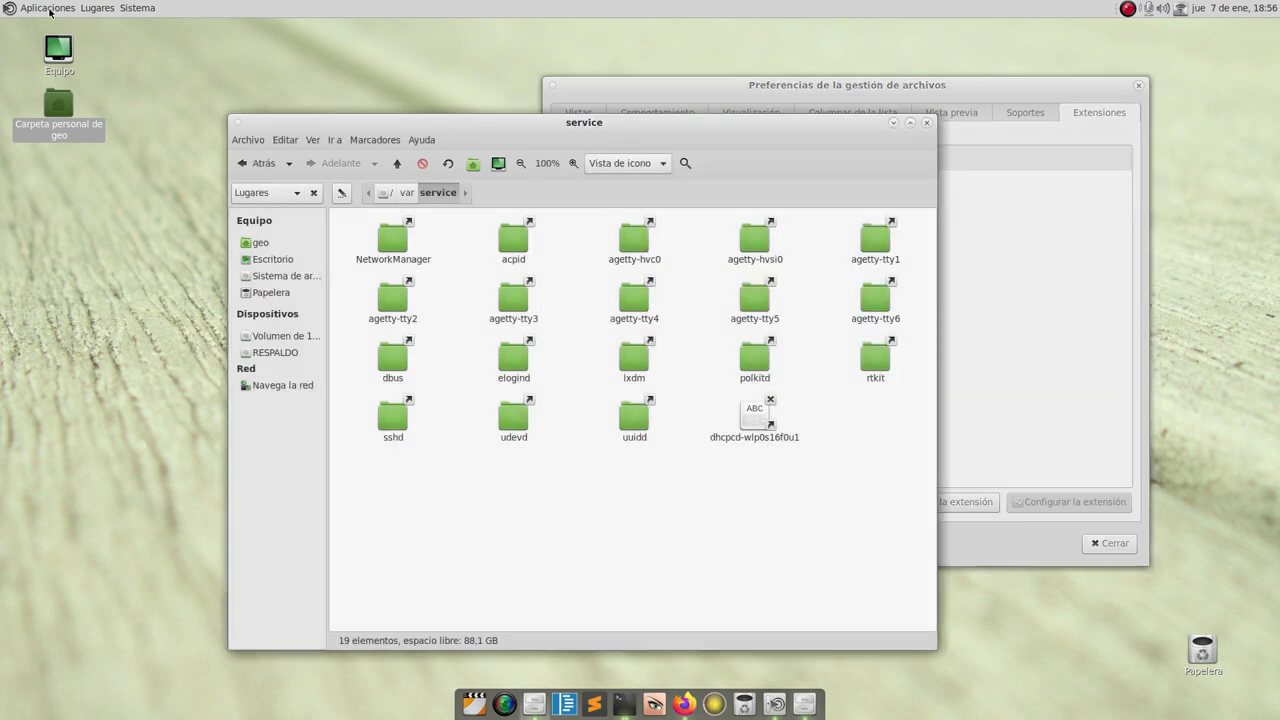
Launch the OctoXBPS package manager from the system tools and filter the packages by "caja".
click(49, 12)
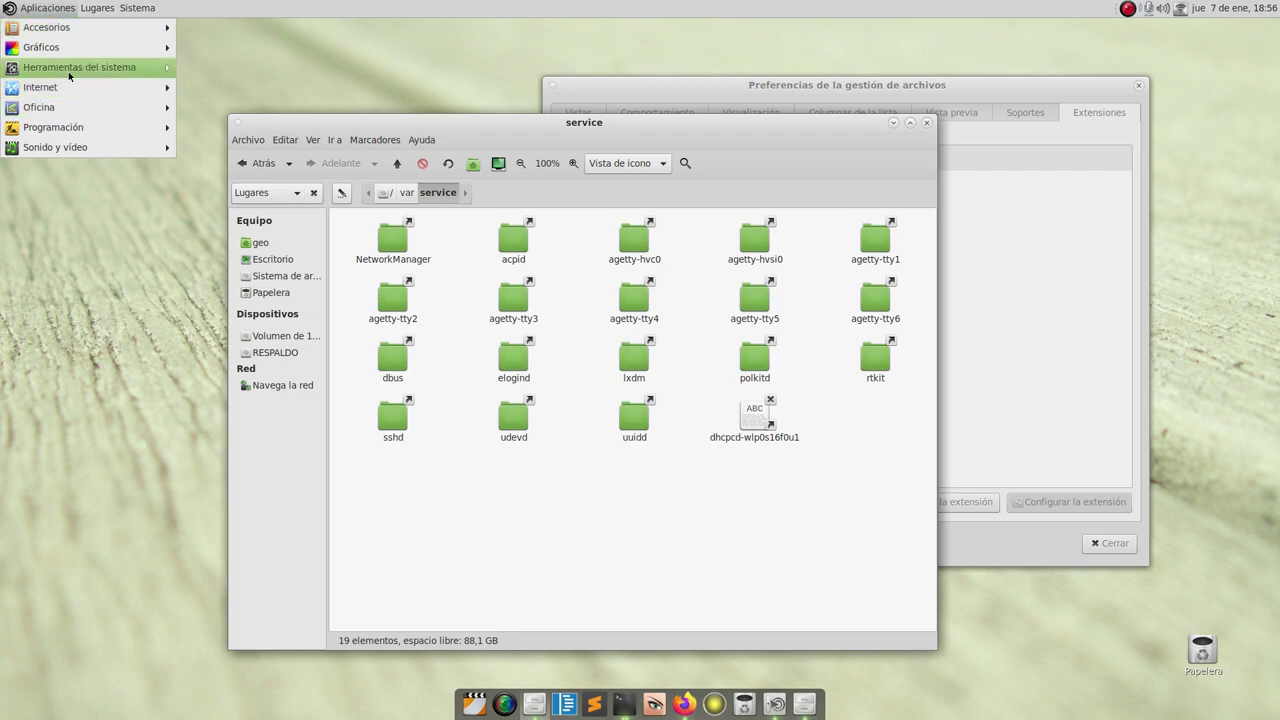
mouse_move(99, 70)
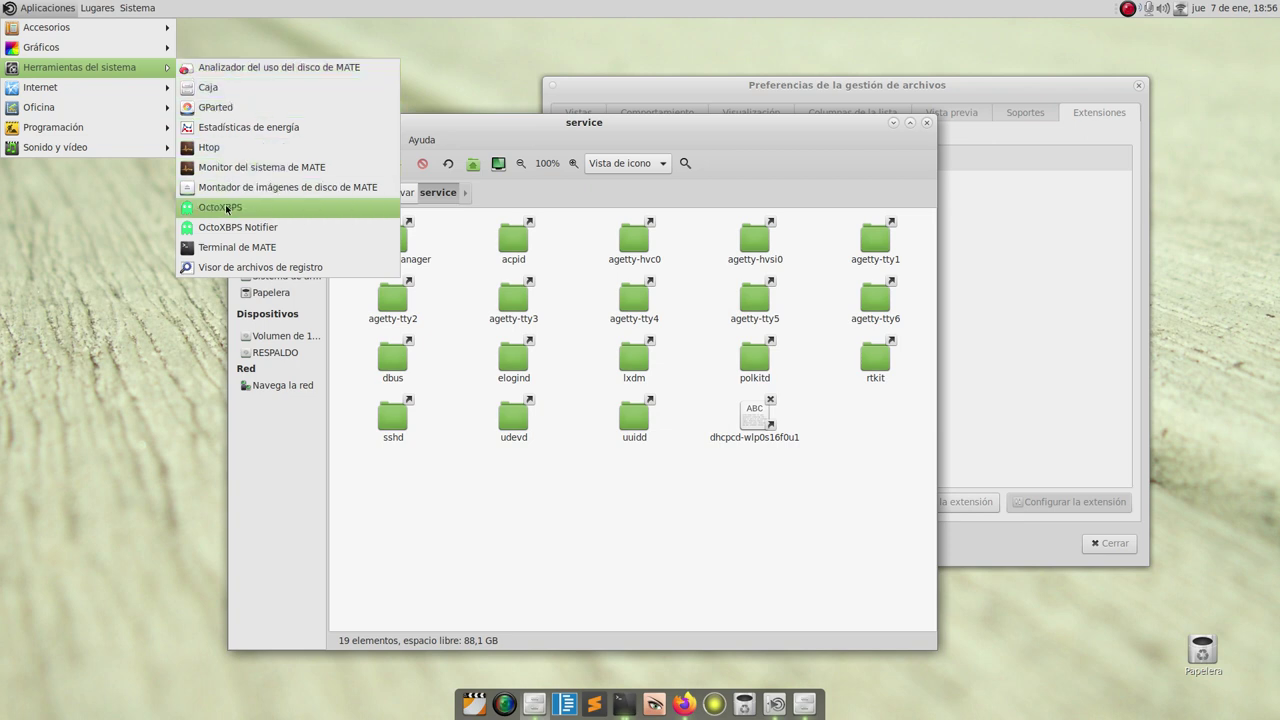
click(261, 212)
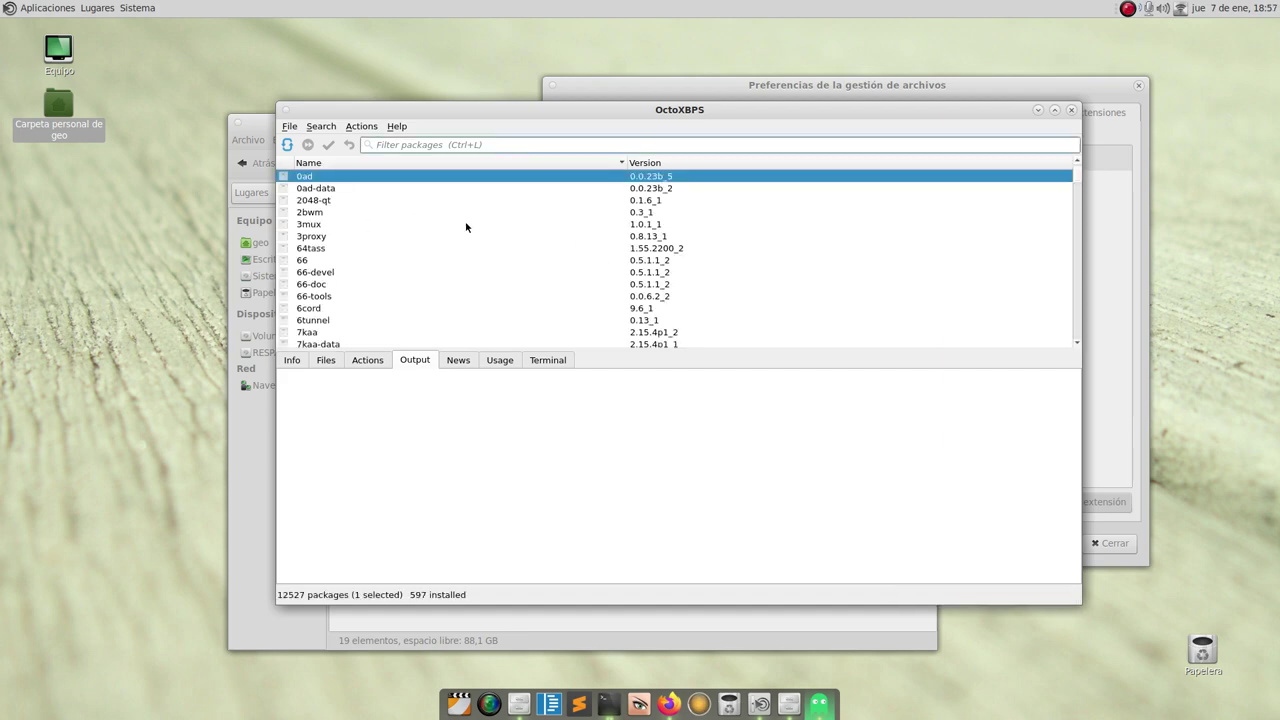
click(436, 148)
text(caja)
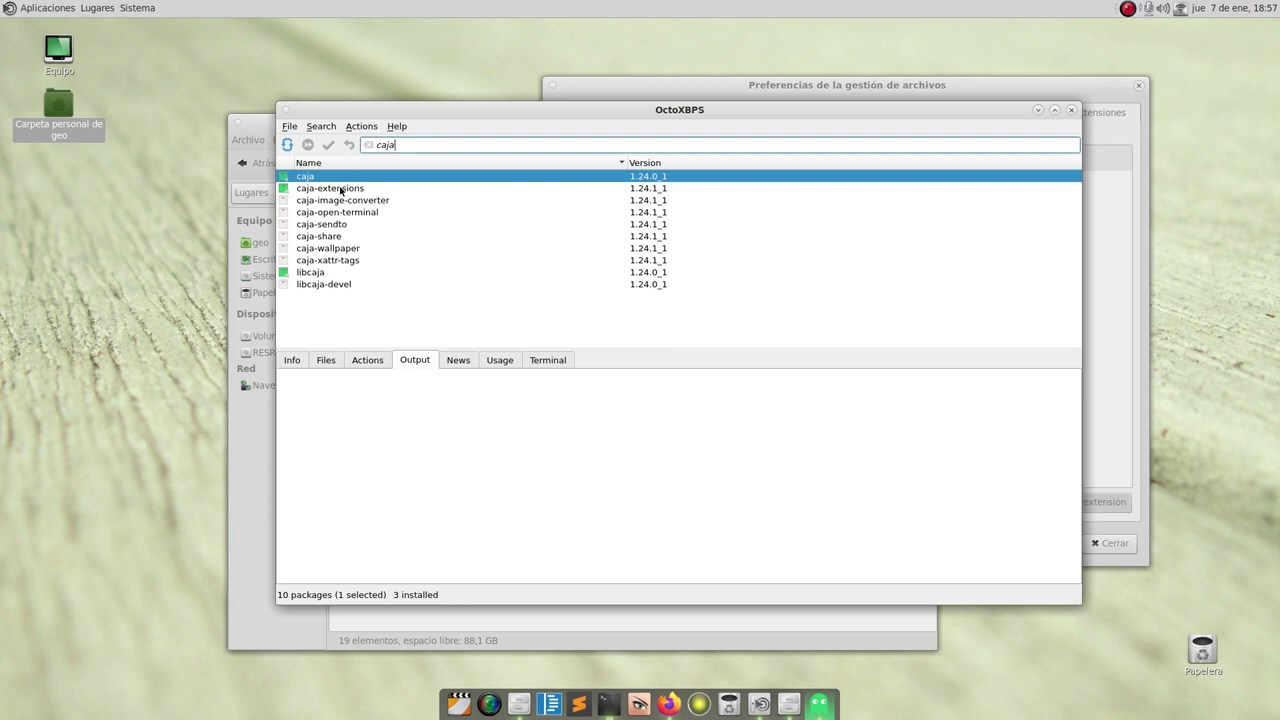
Look through the caja-extensions, caja-image-converter, caja-share and caja-wallpaper packages and select caja-open-terminal.
click(341, 189)
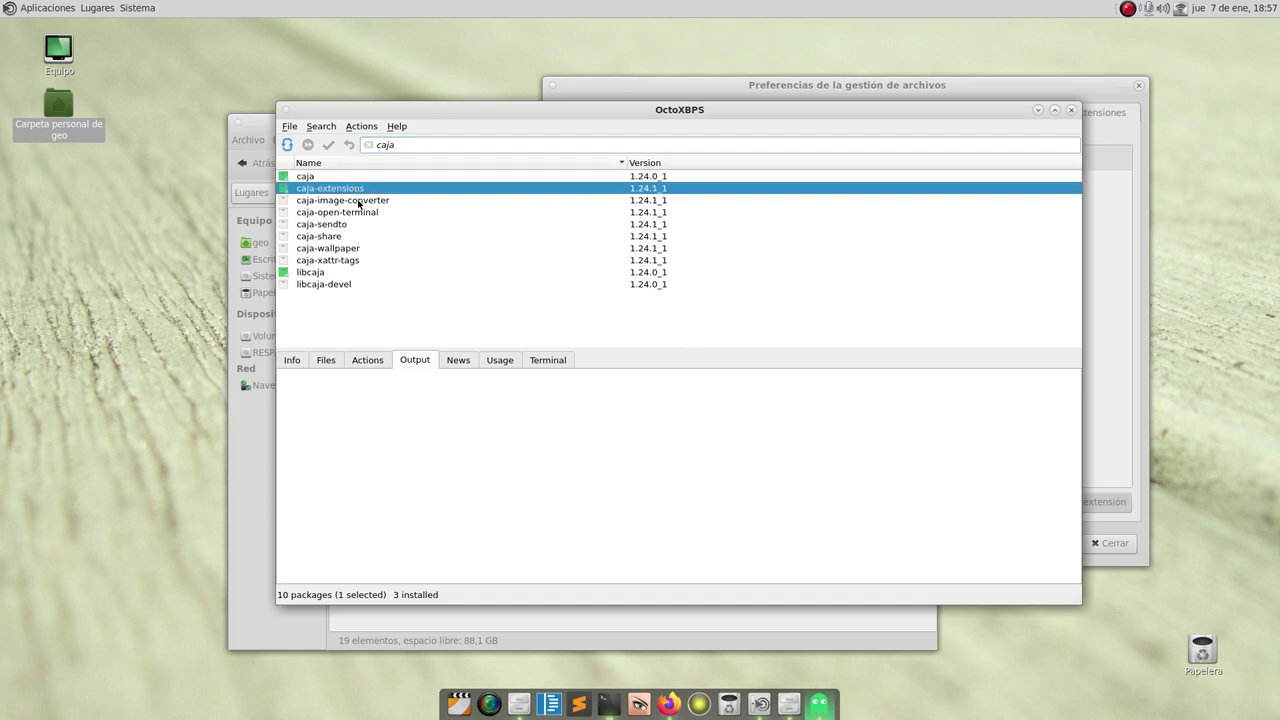
click(362, 201)
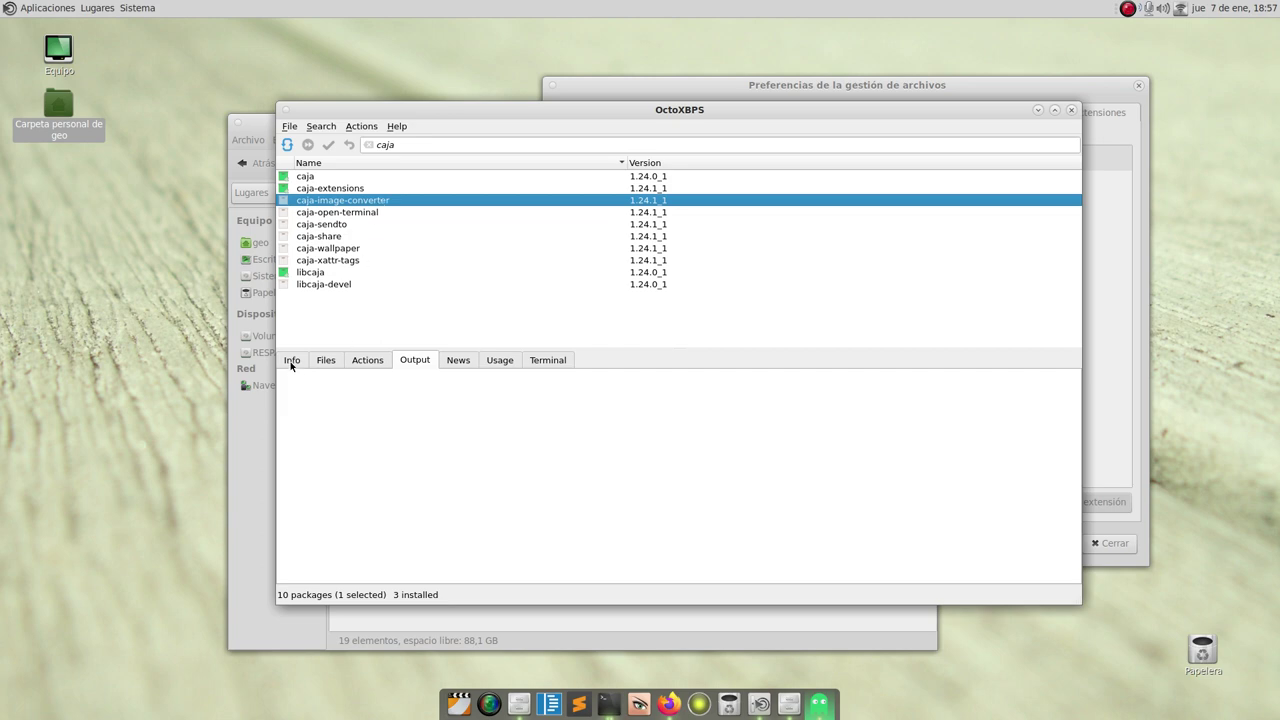
click(328, 213)
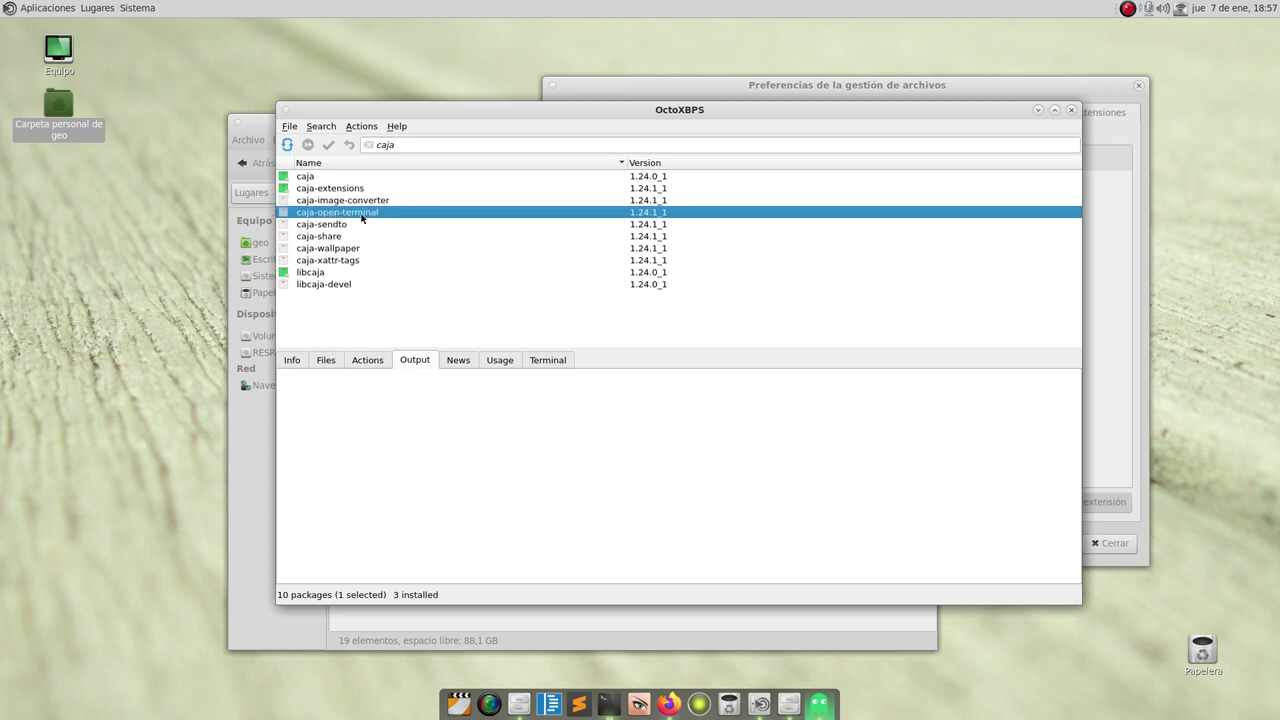
click(318, 240)
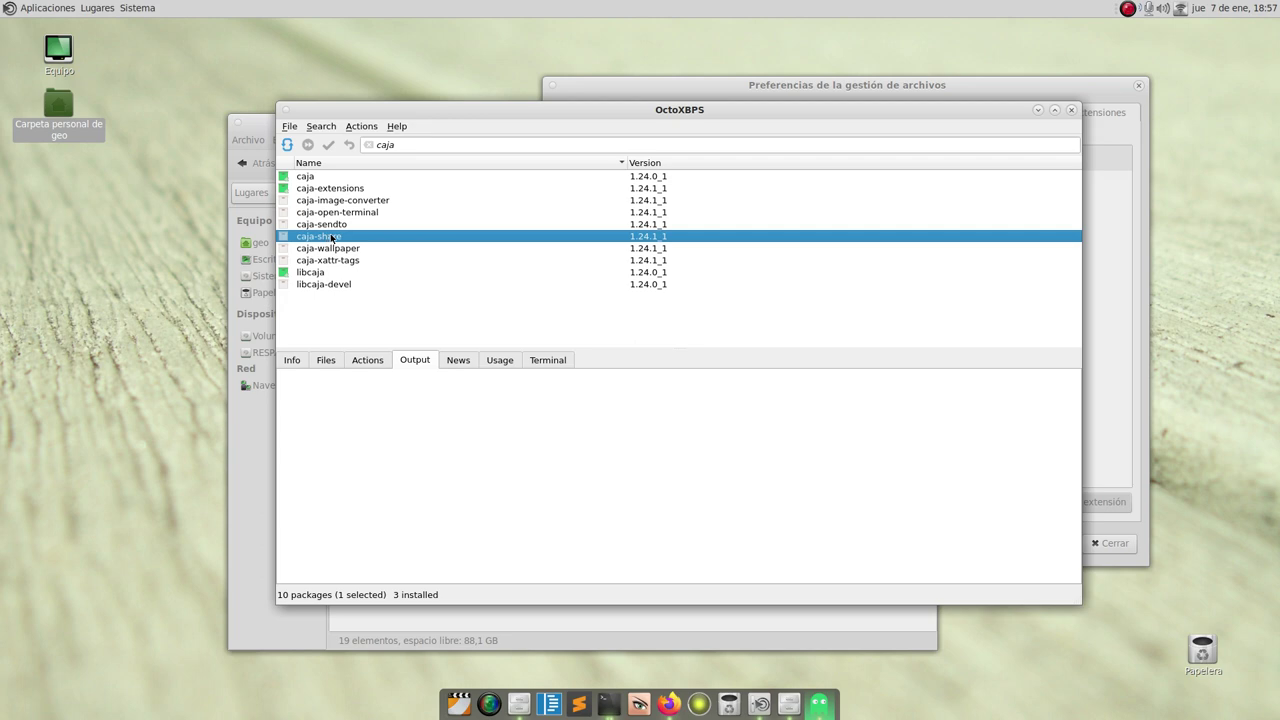
click(343, 251)
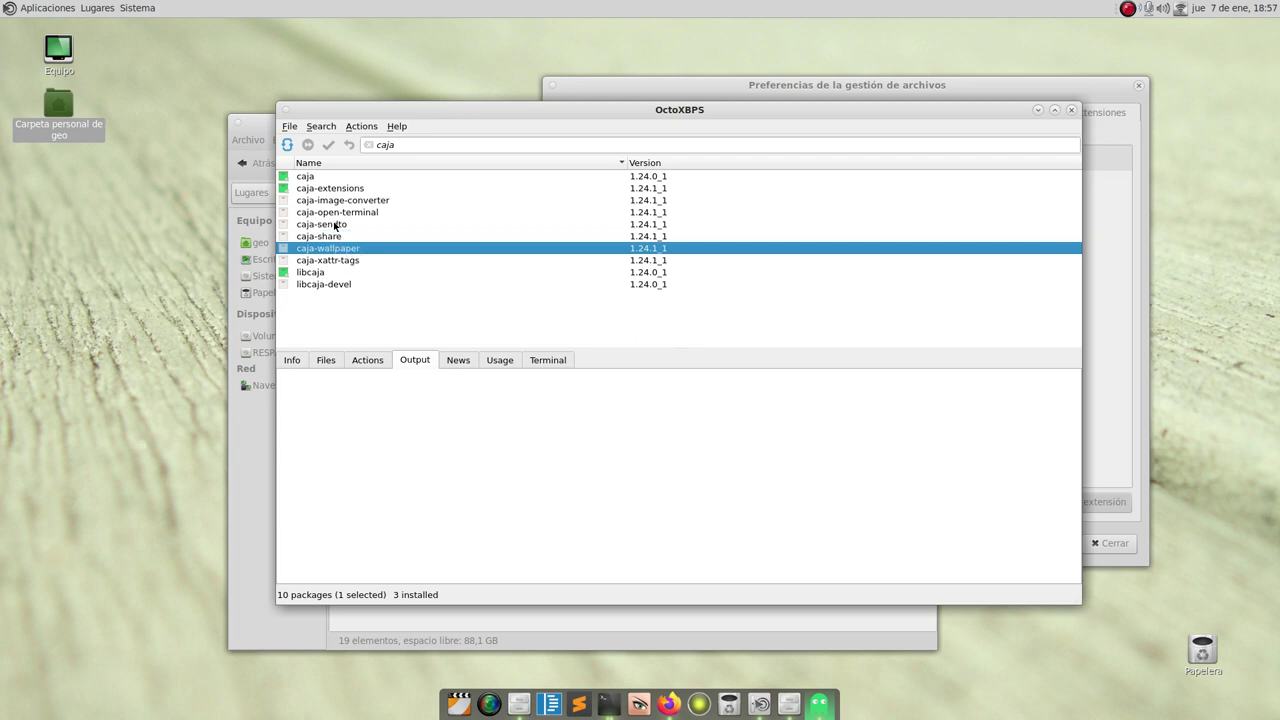
click(337, 213)
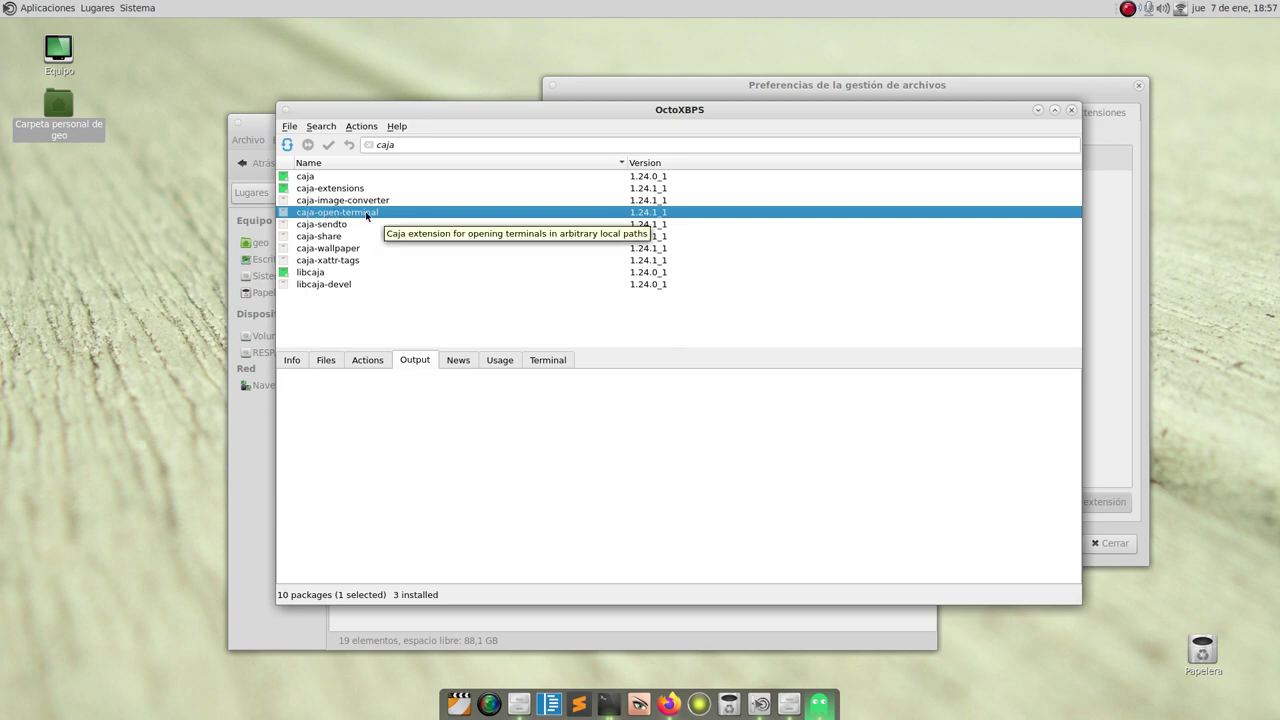
Install the caja-open-terminal package, confirm the download, authorise it with the account password and highlight the end of the installation output.
right_click(367, 216)
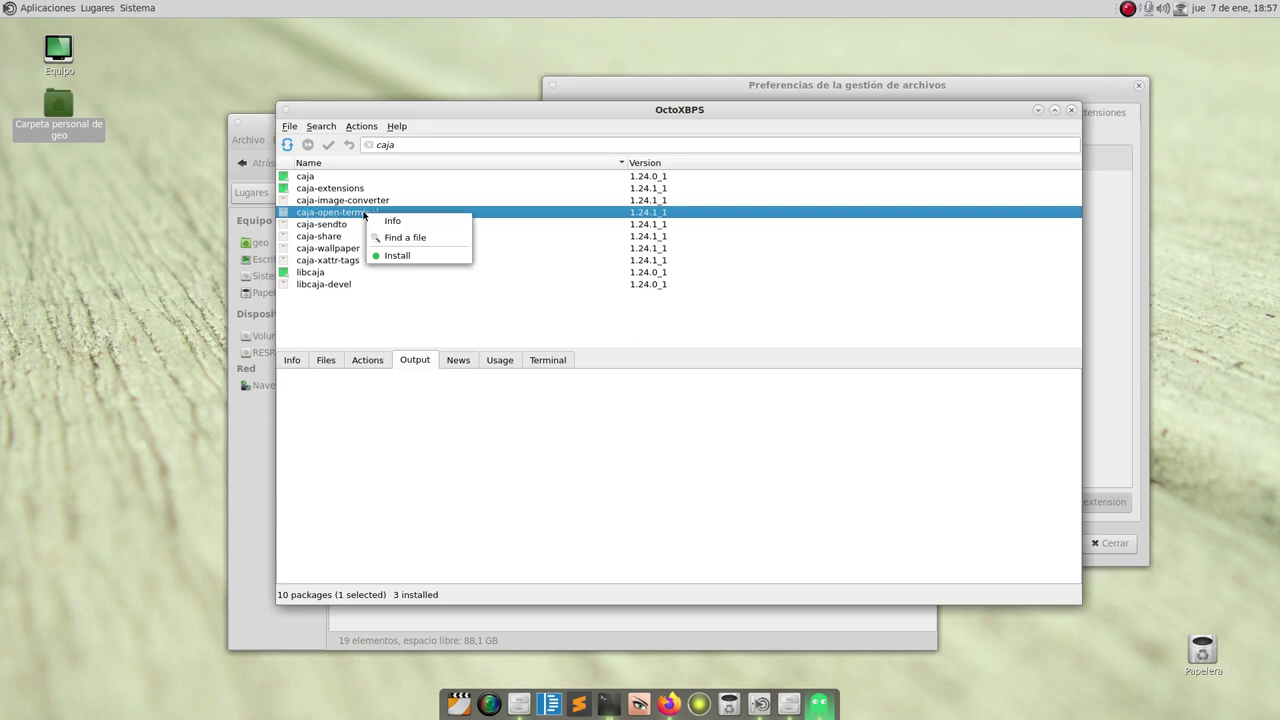
click(413, 257)
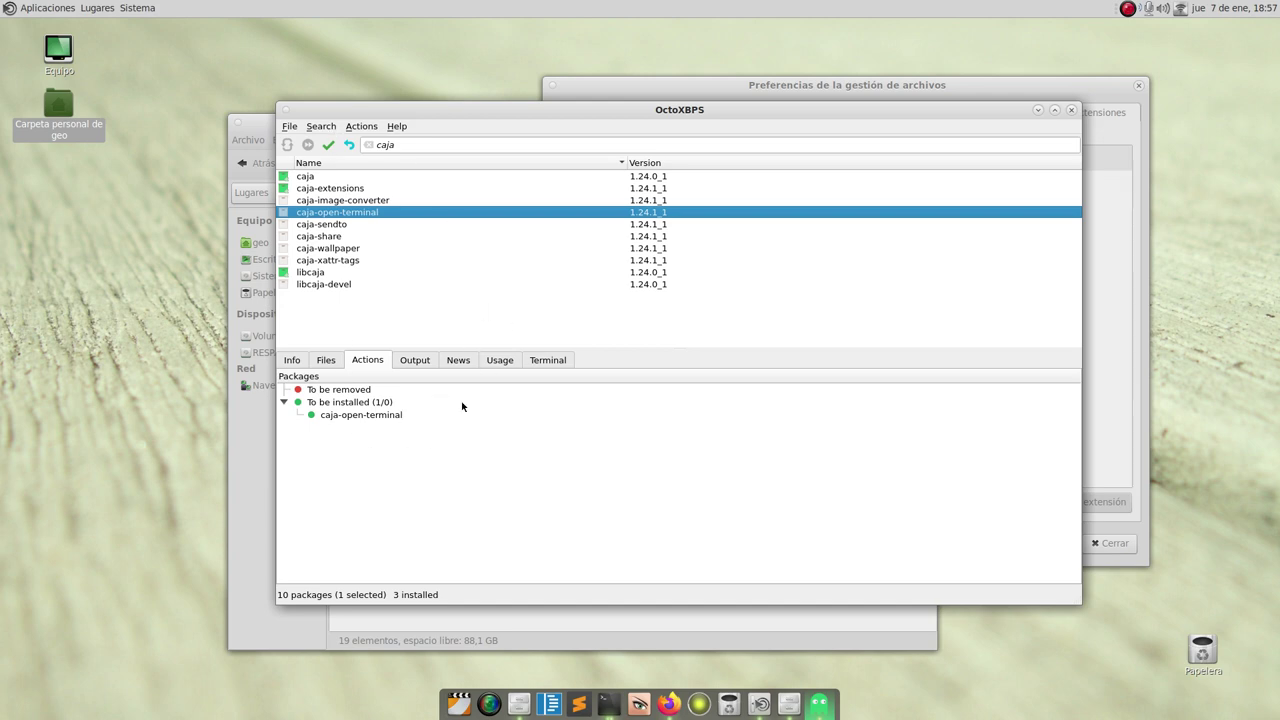
click(331, 148)
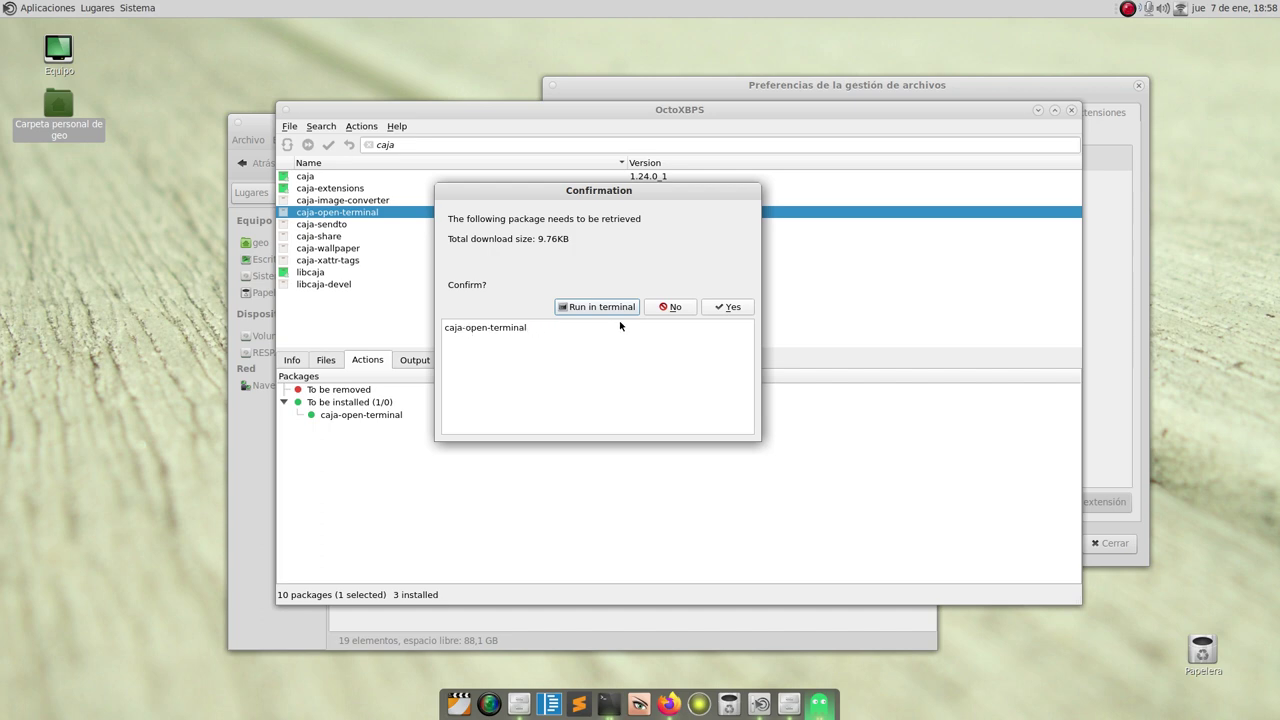
click(733, 307)
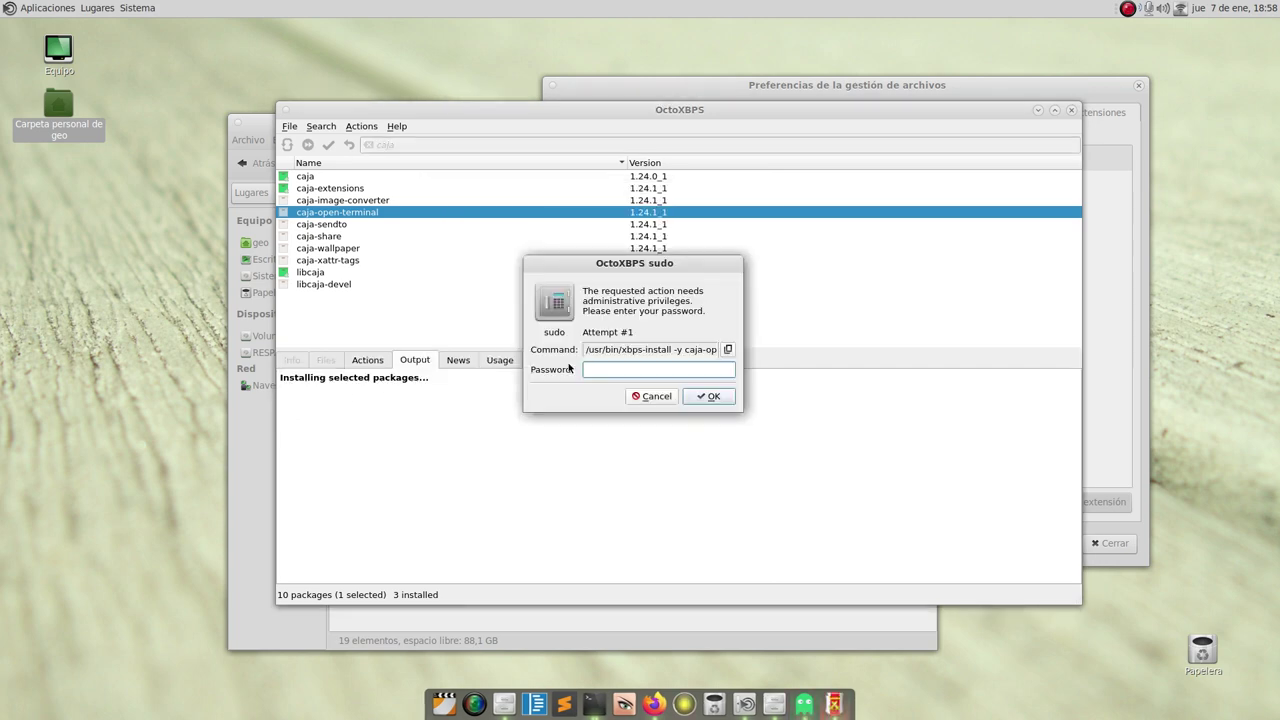
key(Return)
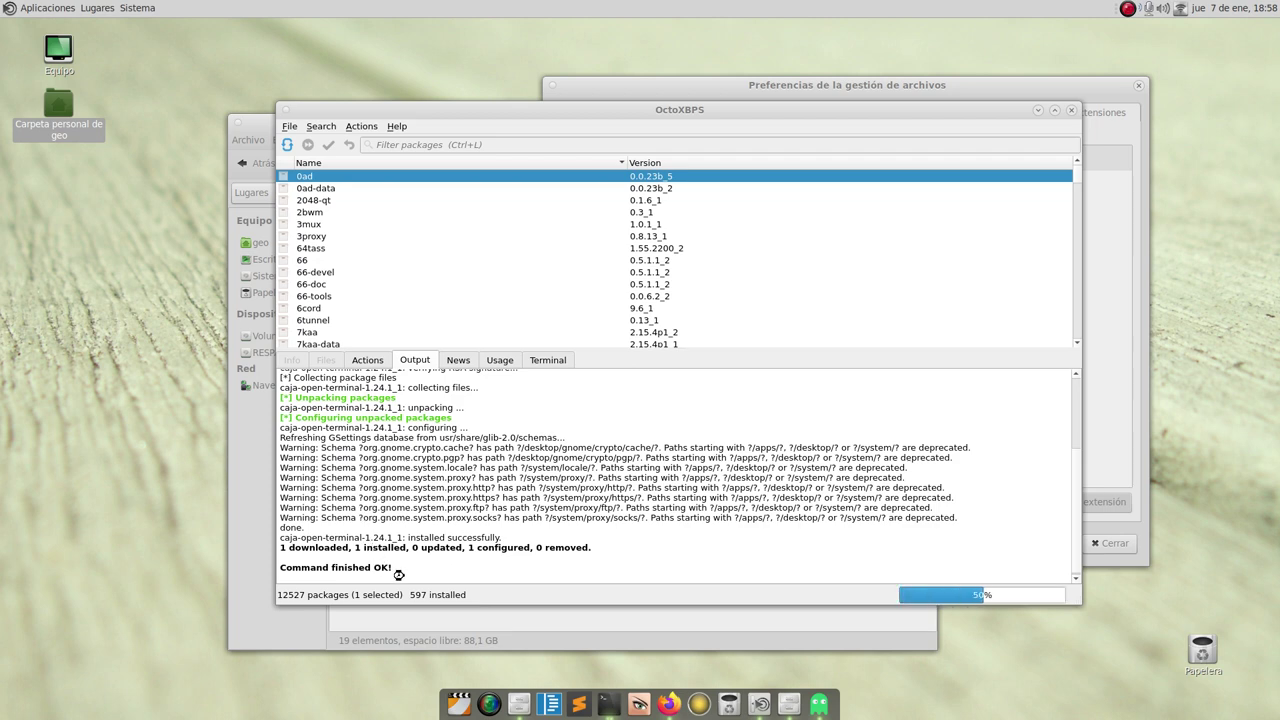
drag(393, 570, 280, 570)
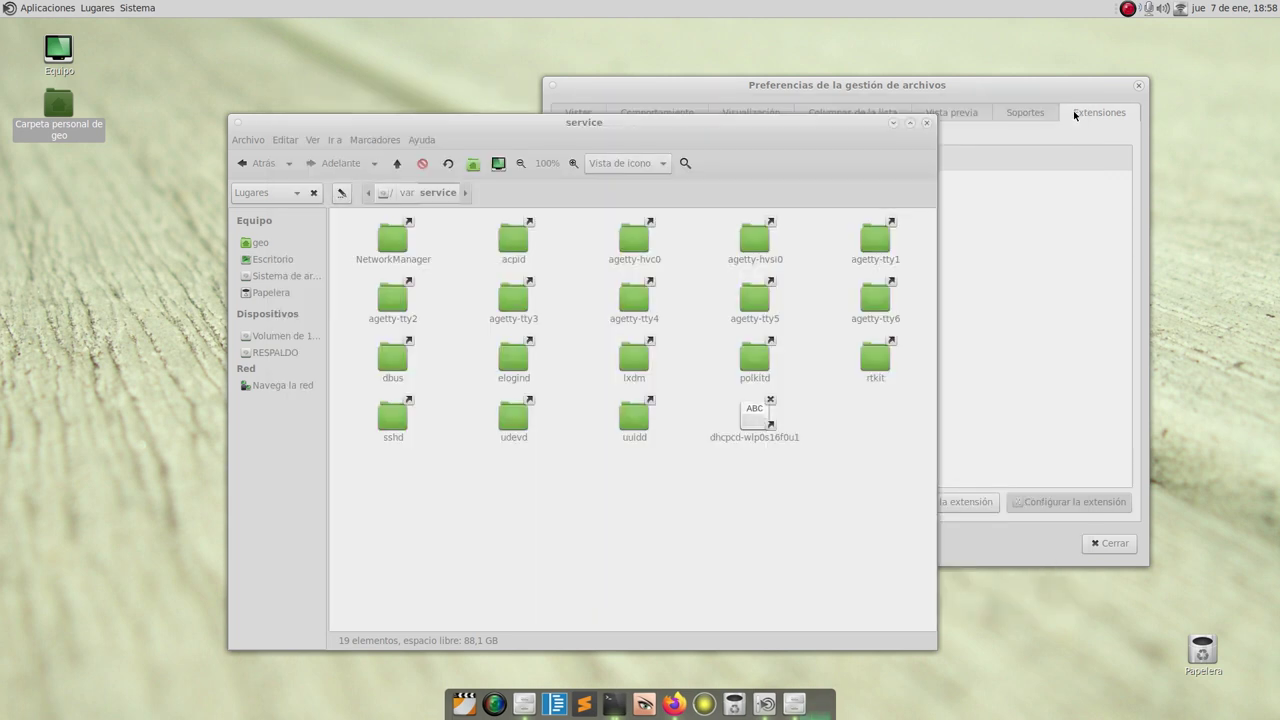
Check the available extensions in the file management preferences, close the dialog and inspect the service folder's context menu.
click(1071, 109)
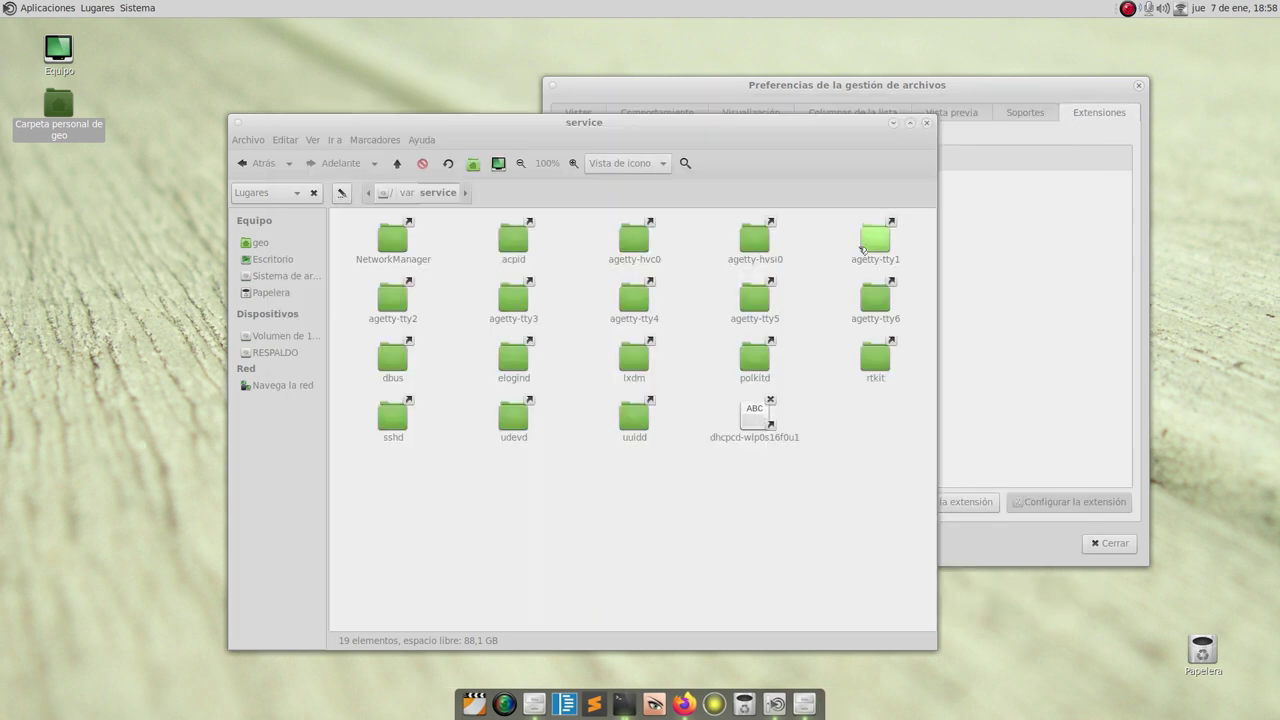
click(892, 82)
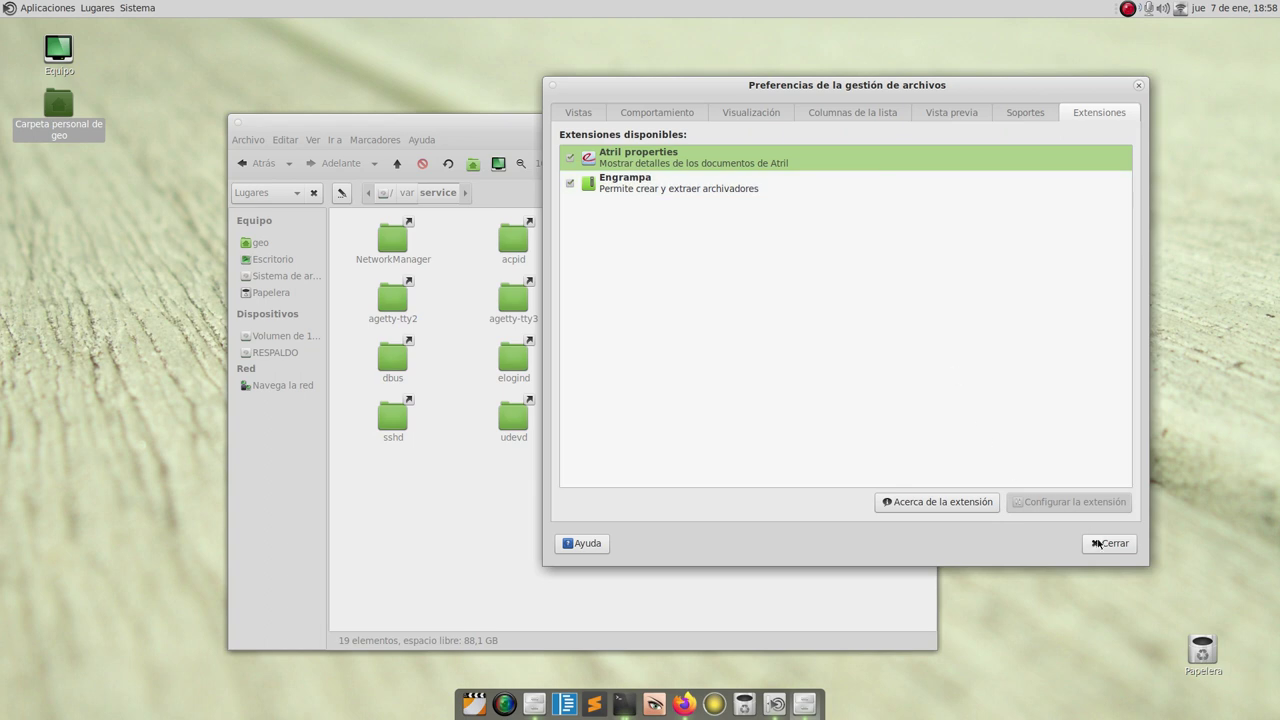
click(1100, 544)
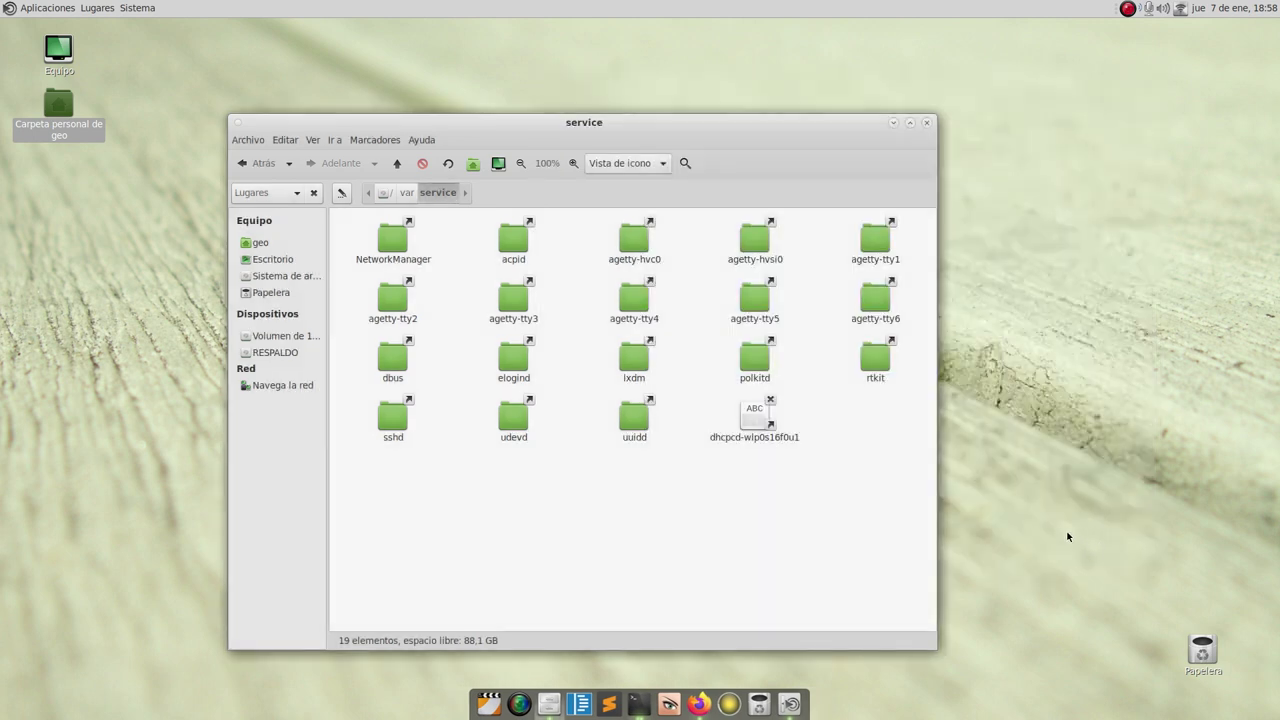
right_click(557, 483)
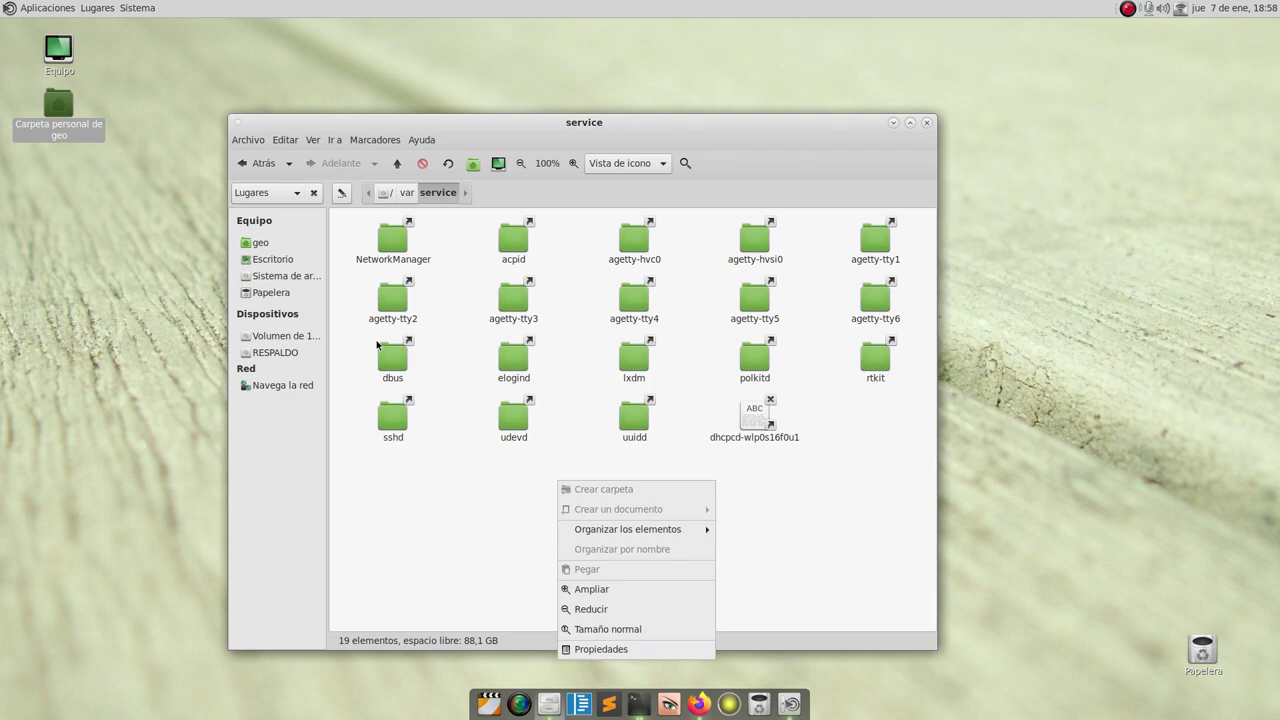
click(471, 504)
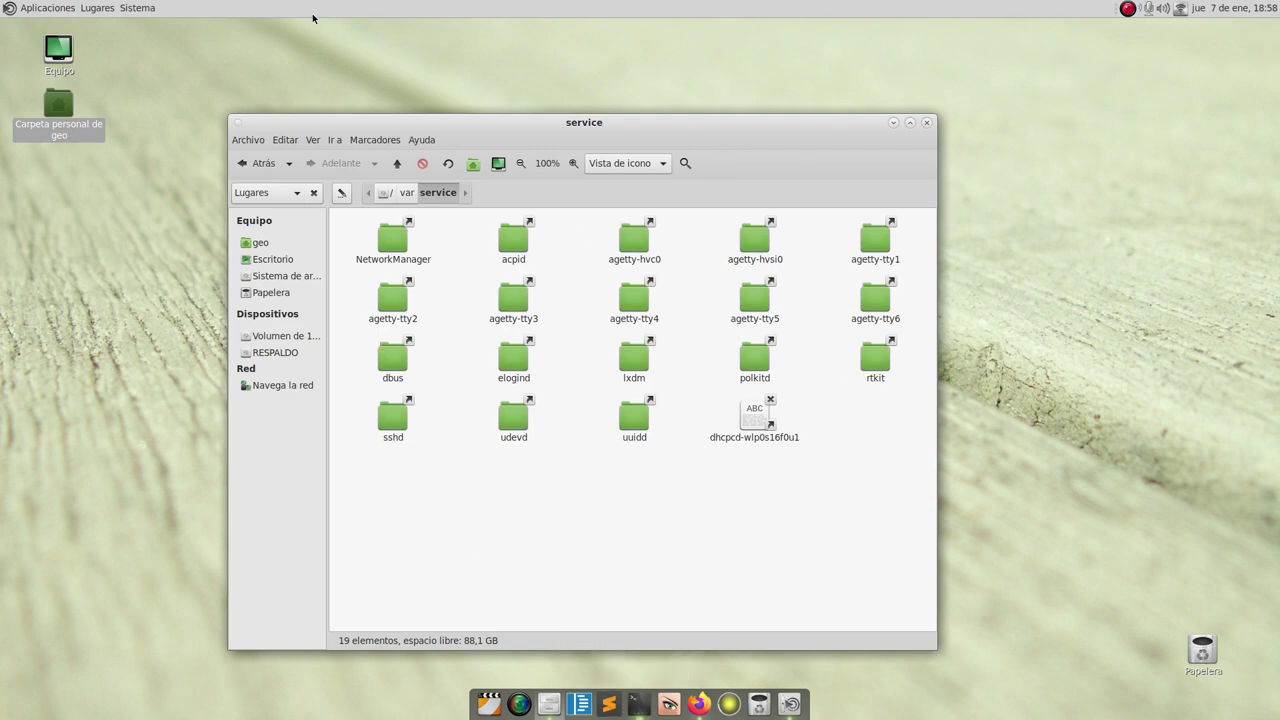
Bring up the terminal, quit the file manager with caja -q, highlight that command and minimise the terminal.
click(638, 704)
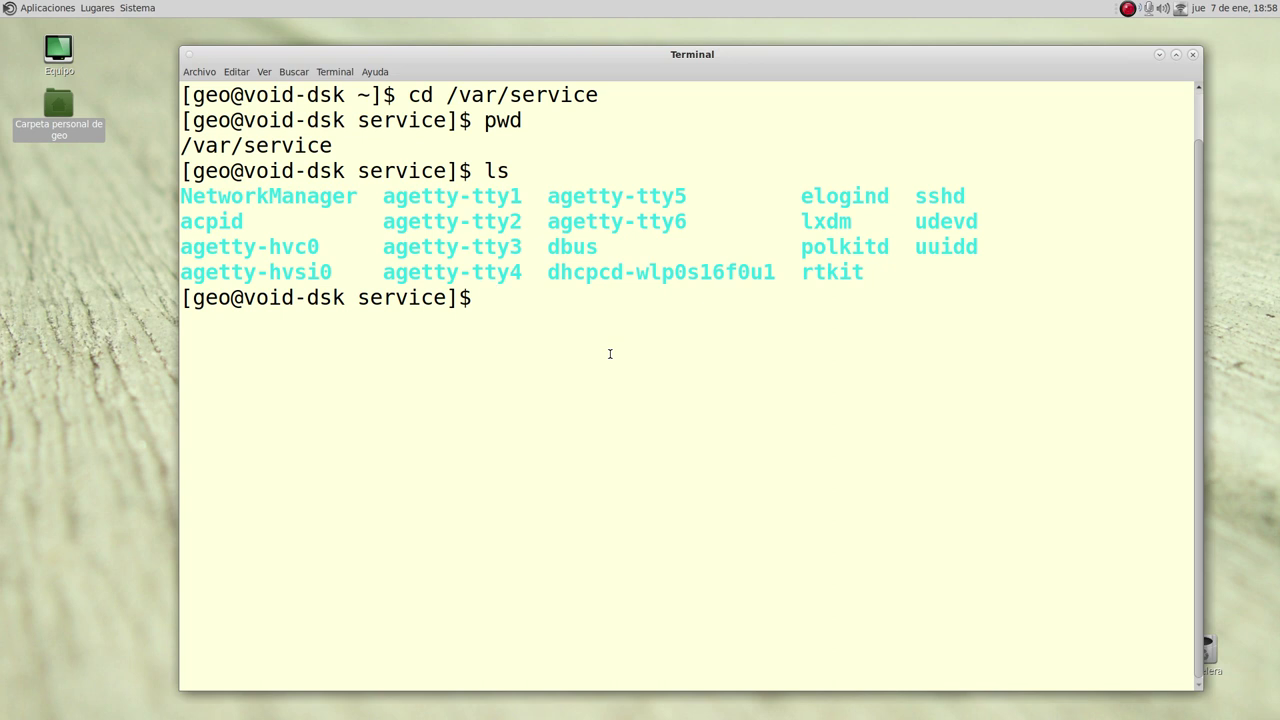
text(caja -q)
key(Return)
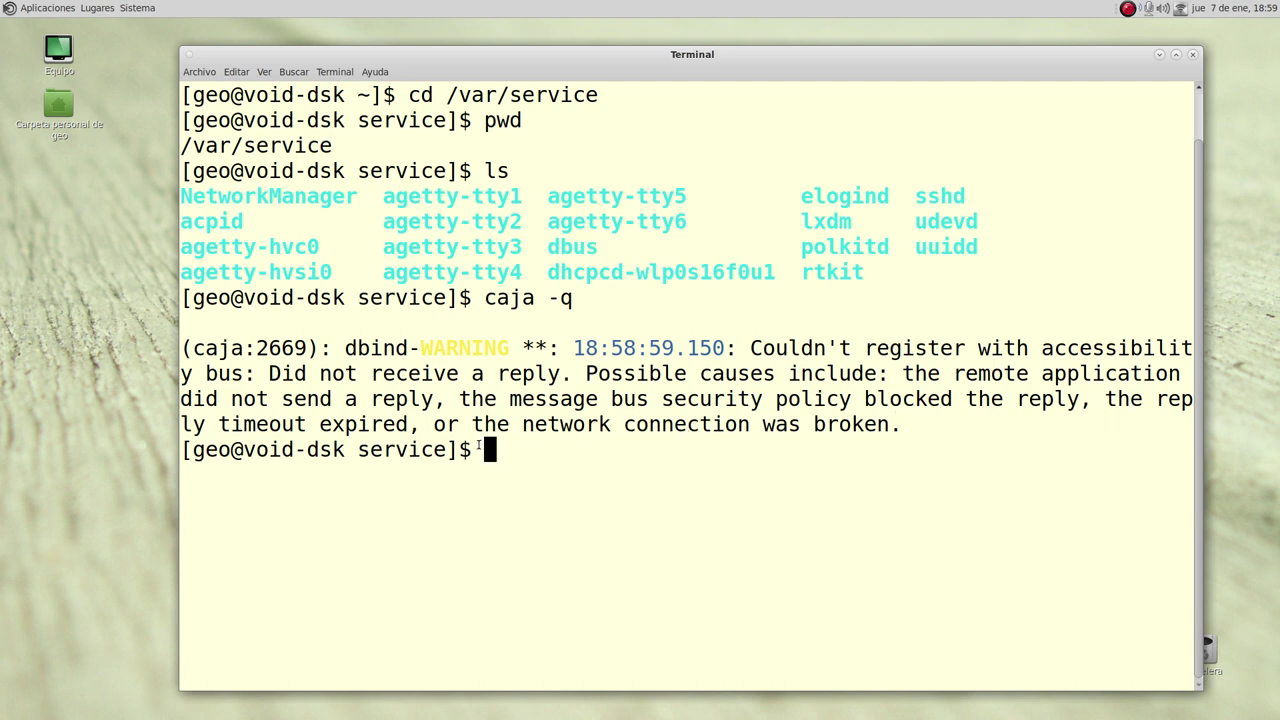
double_click(909, 424)
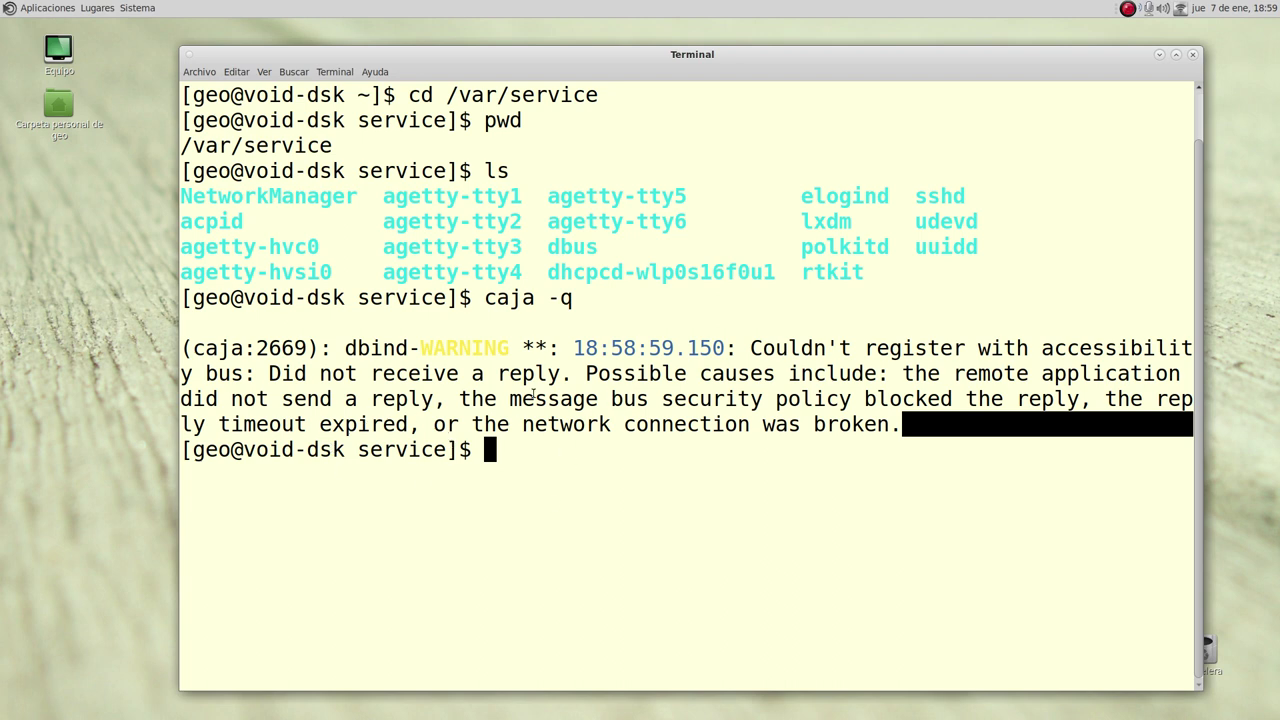
drag(490, 302, 481, 303)
click(585, 298)
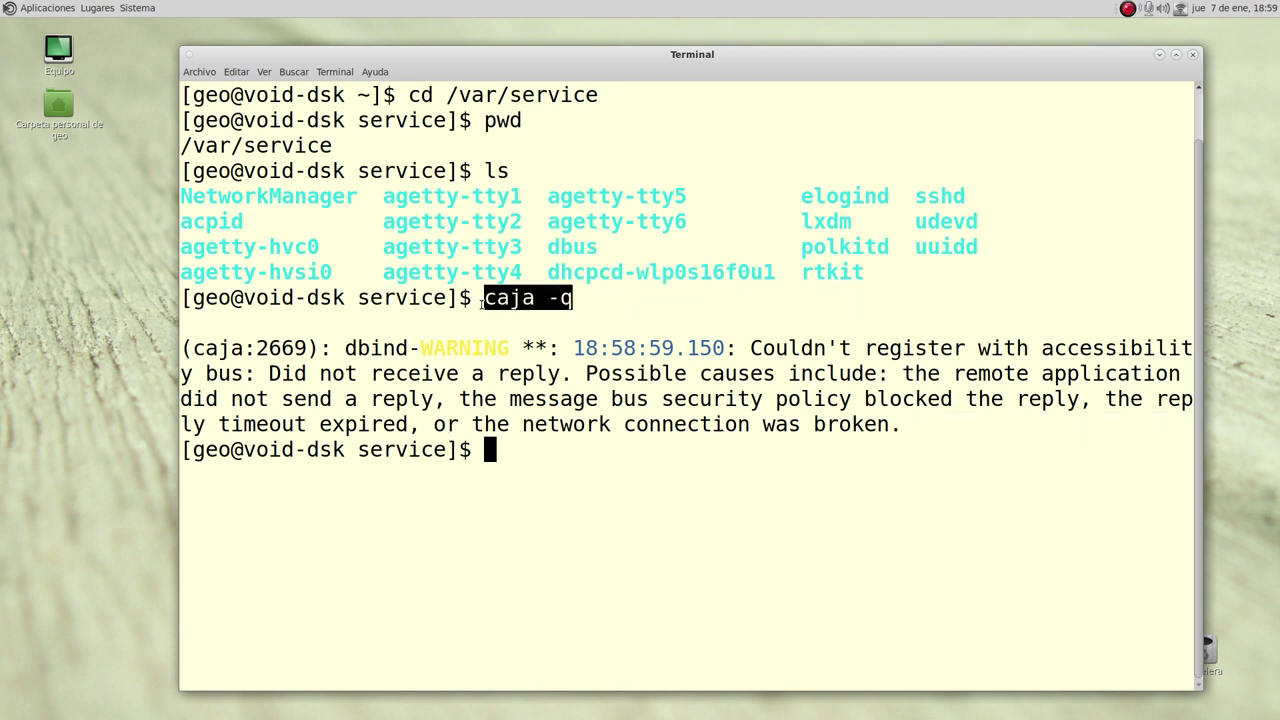
click(1159, 54)
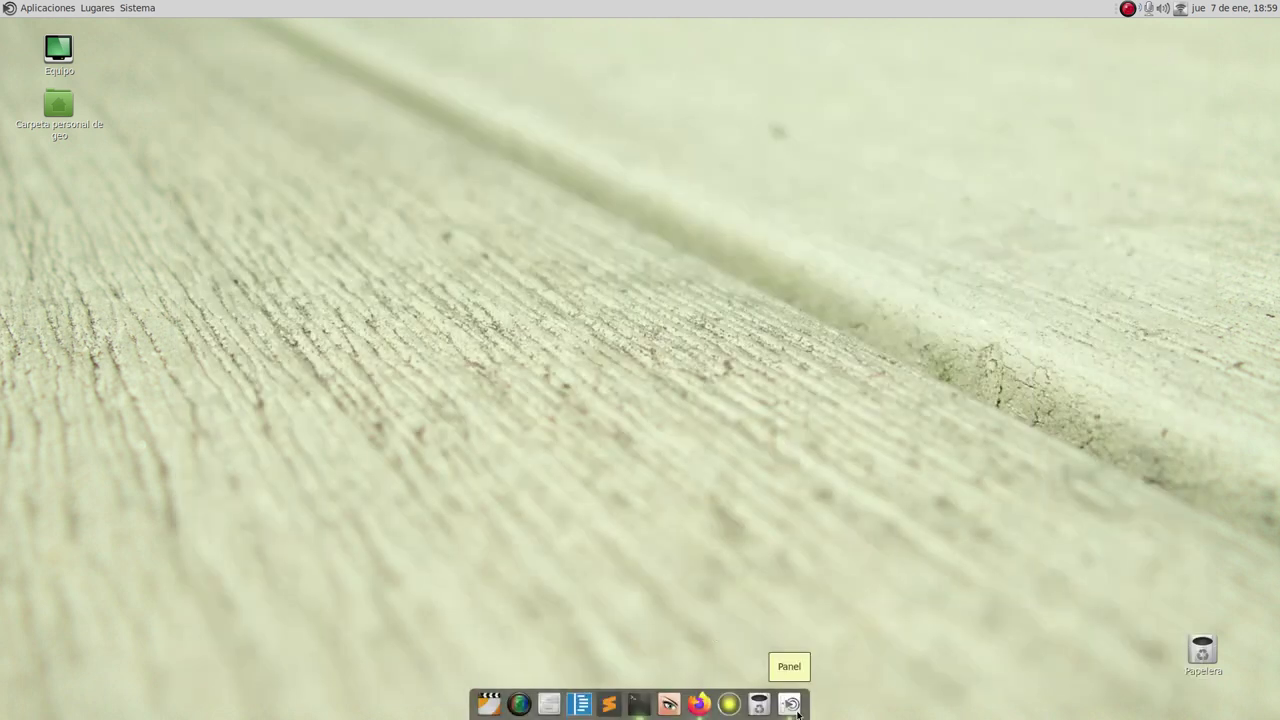
Reopen the file manager on the home folder, move its window slightly and go to the root of the file system.
click(551, 706)
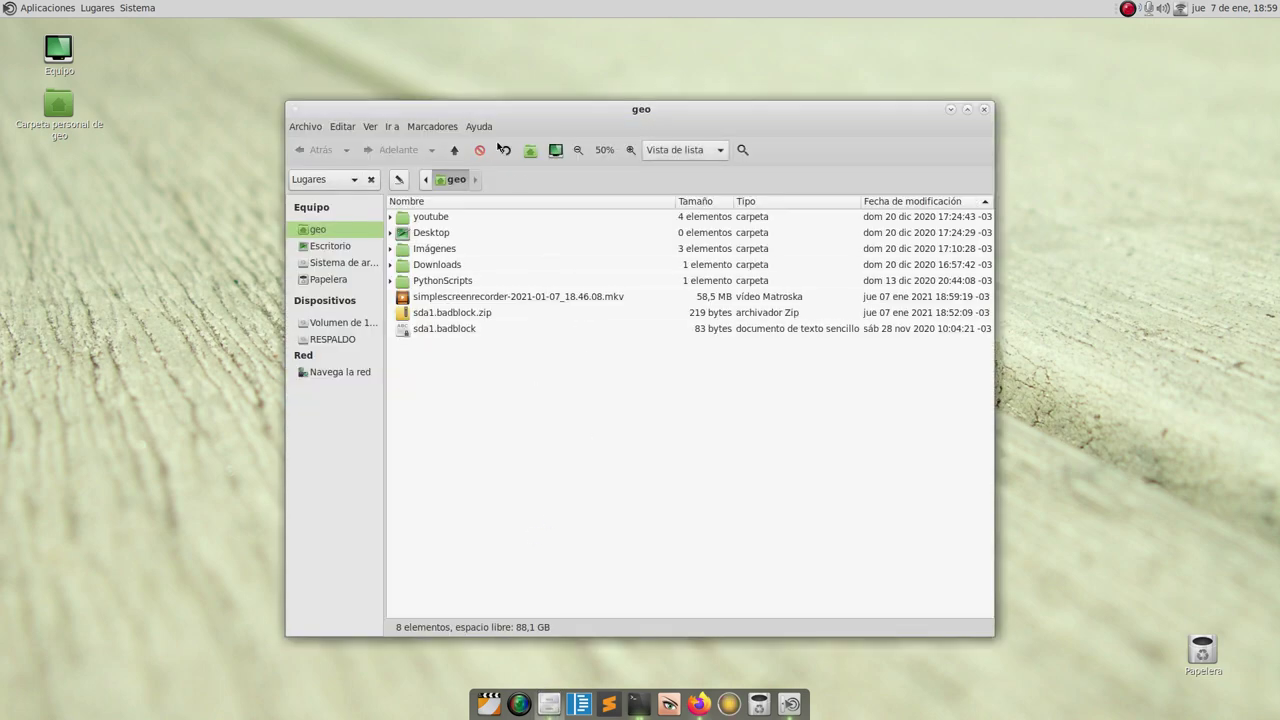
drag(549, 110, 586, 93)
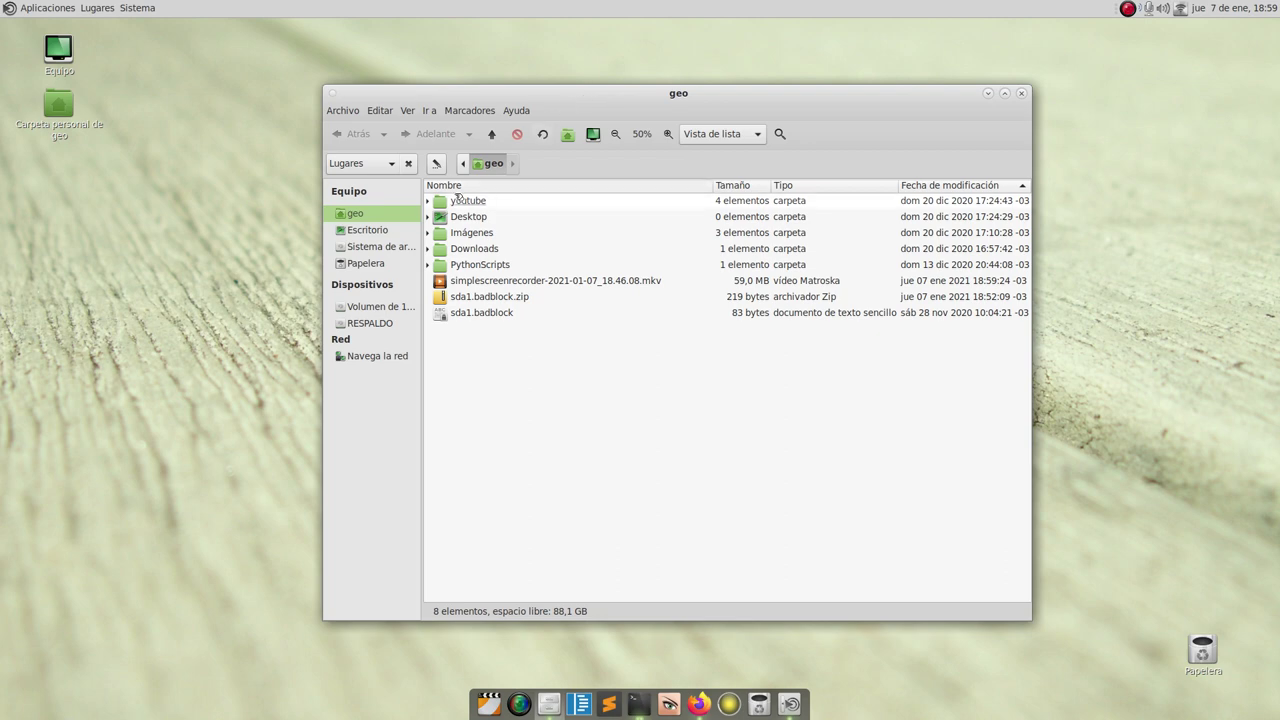
click(462, 163)
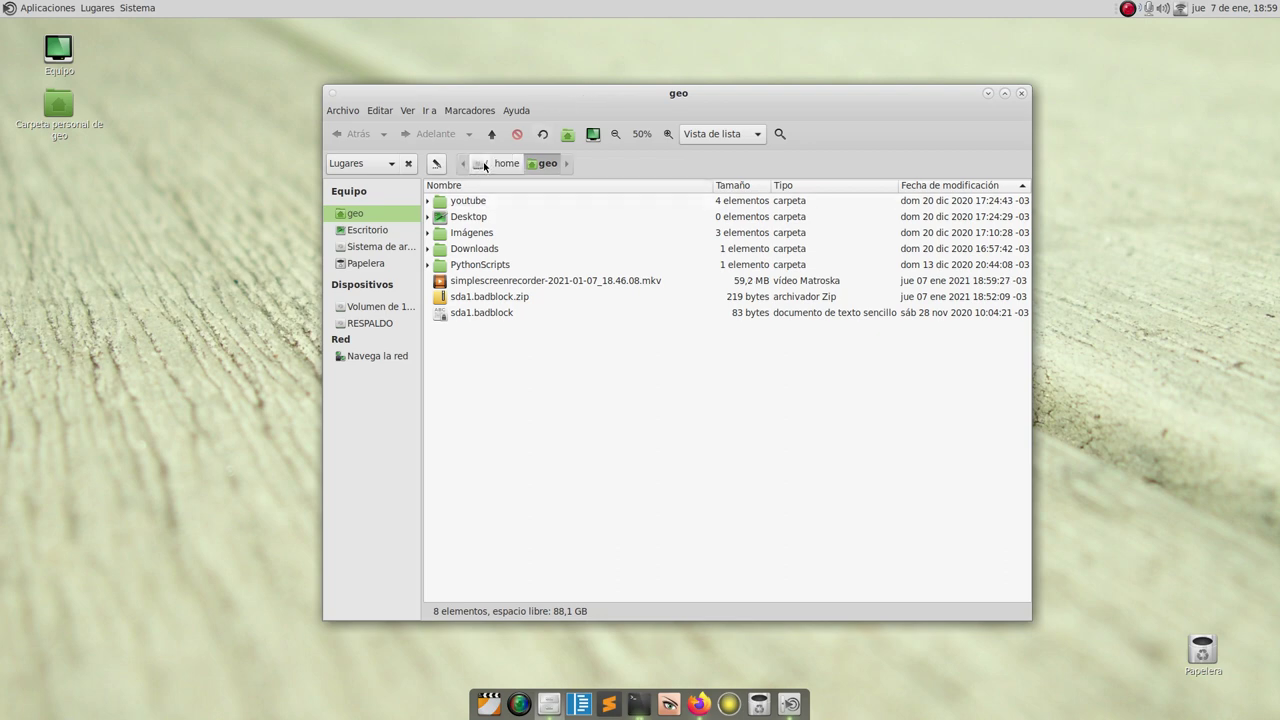
click(479, 163)
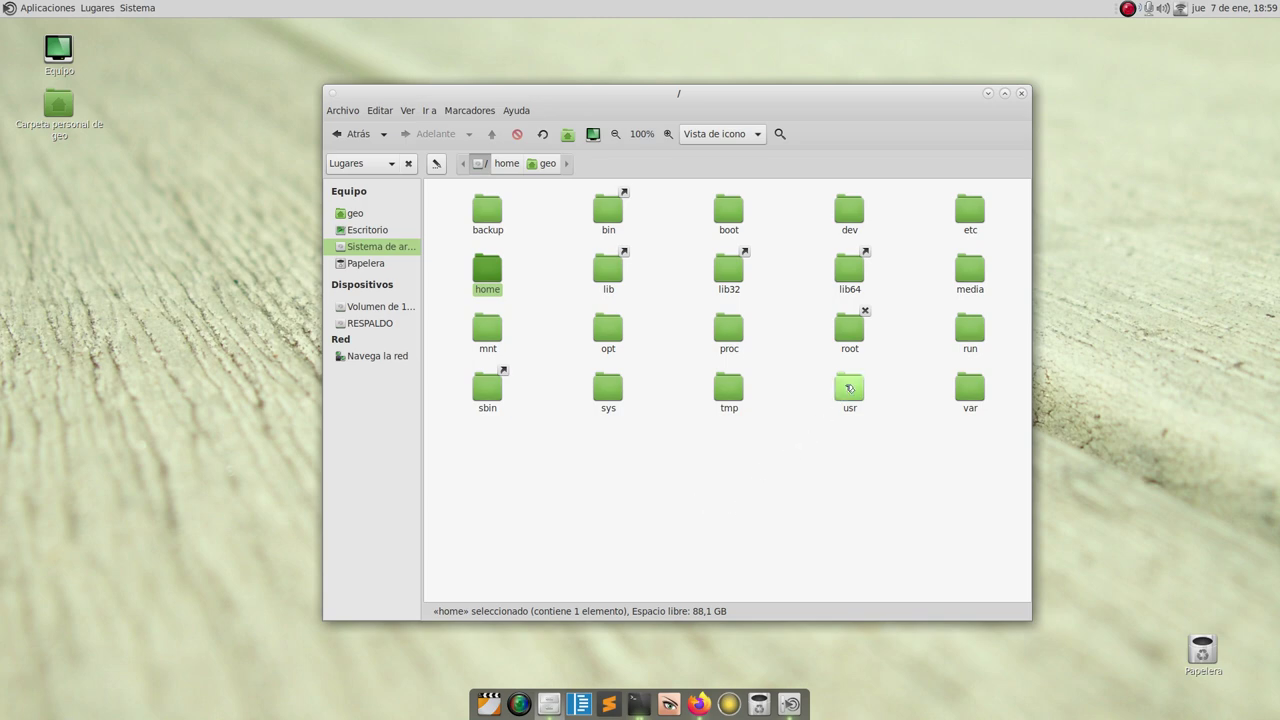
Navigate into the /usr/lib/audit folder.
double_click(846, 388)
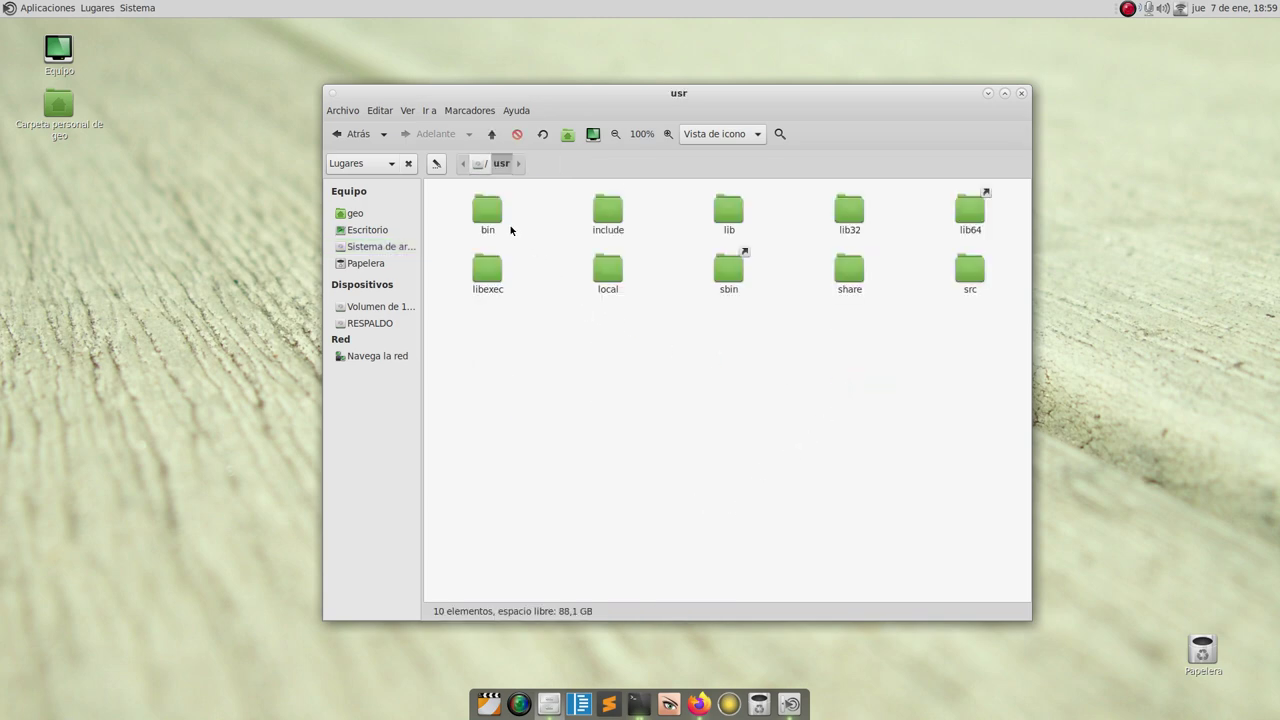
double_click(729, 212)
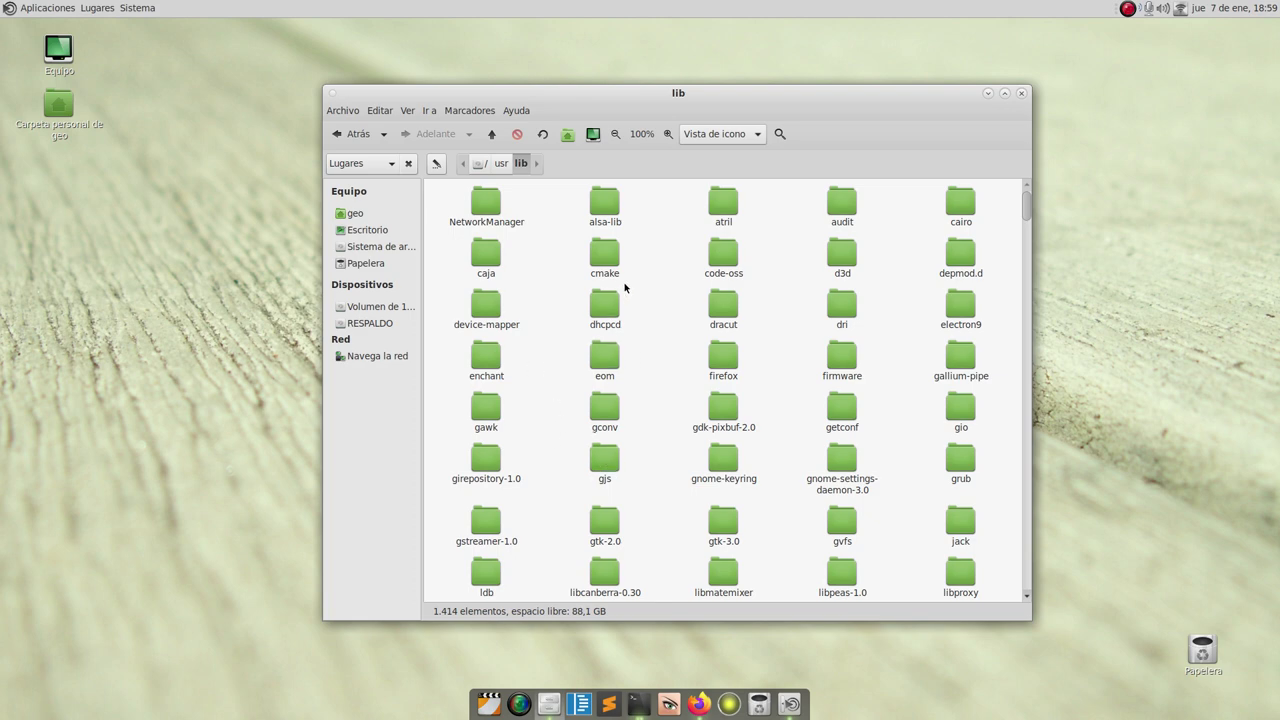
text(ja)
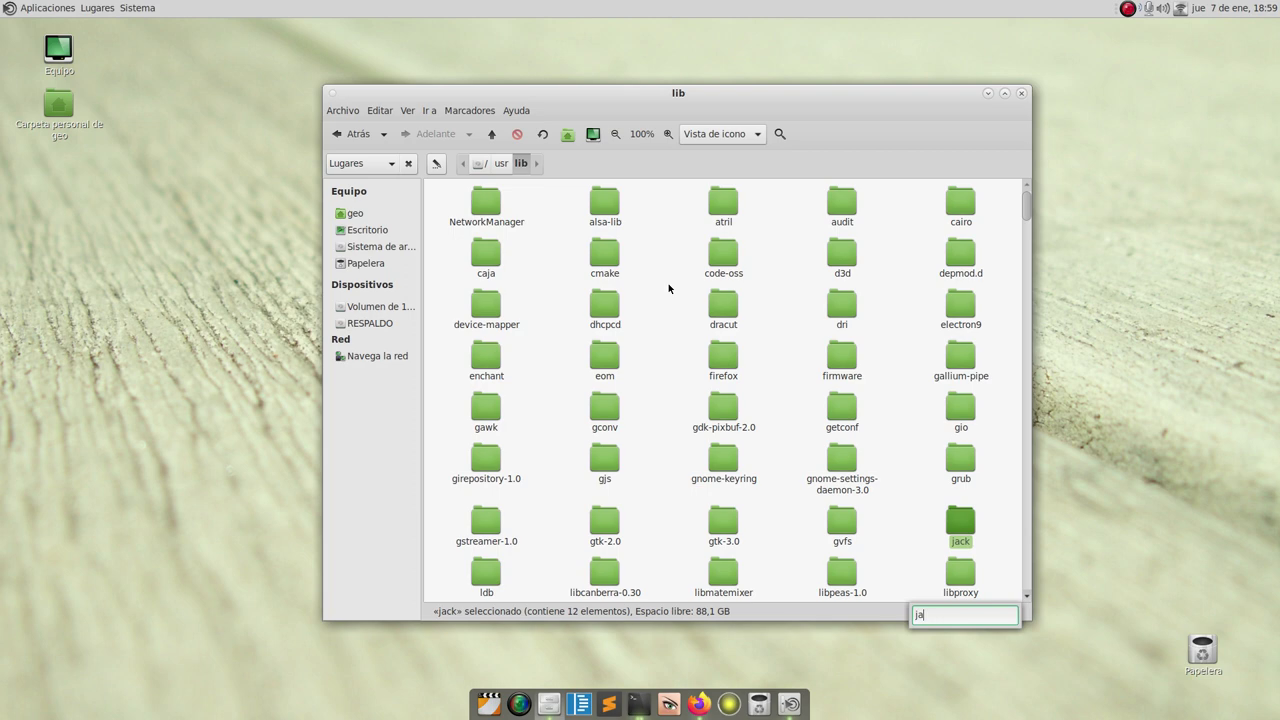
double_click(842, 210)
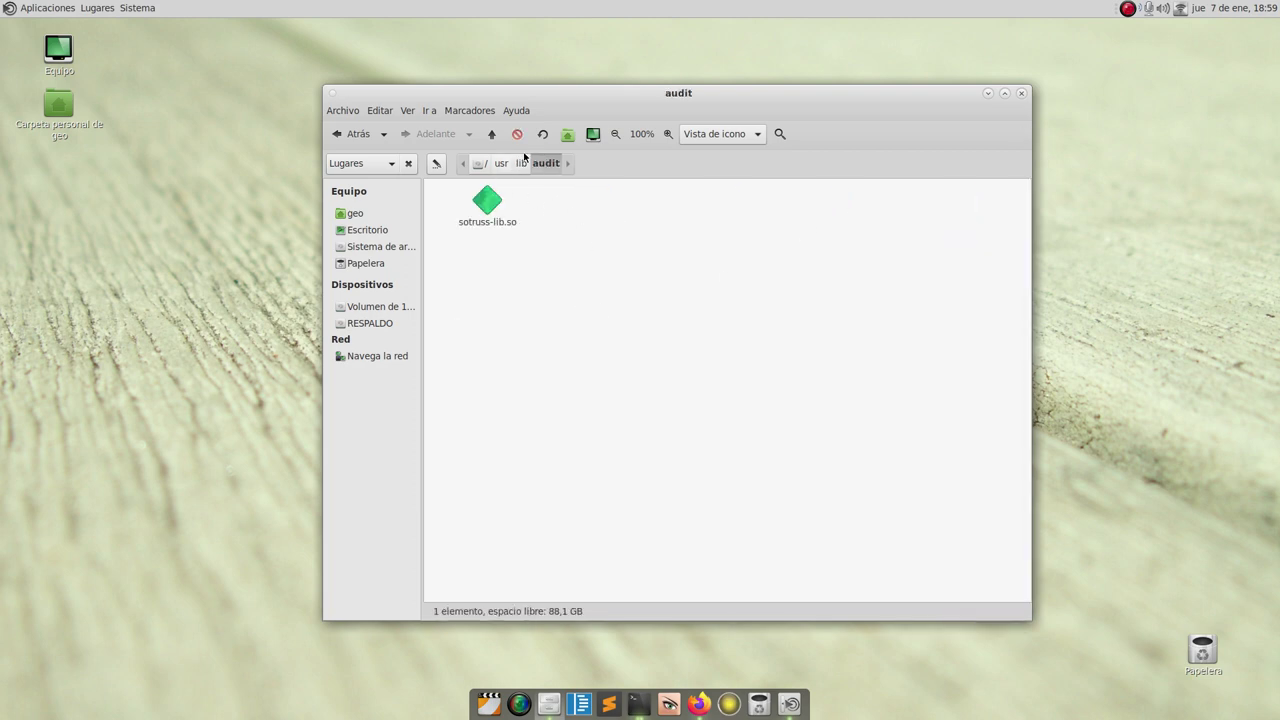
Open a terminal in the audit folder with the folder's own context option and run pwd there.
right_click(630, 249)
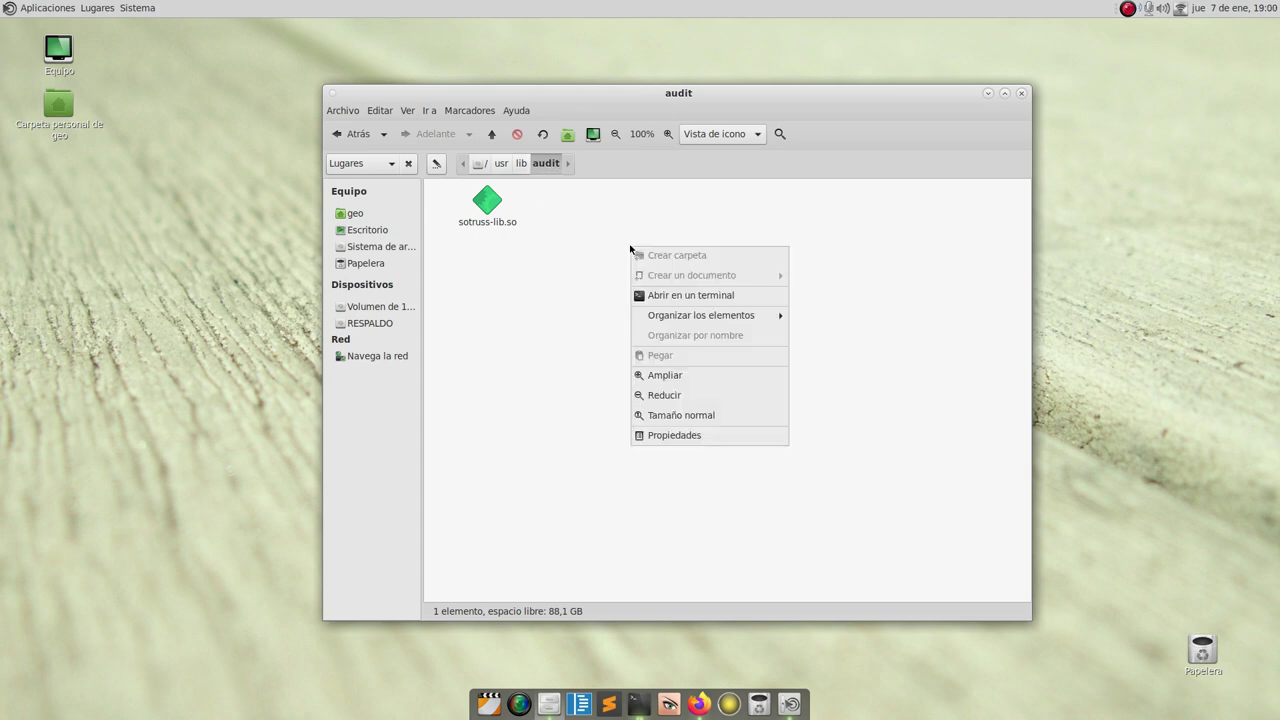
click(677, 298)
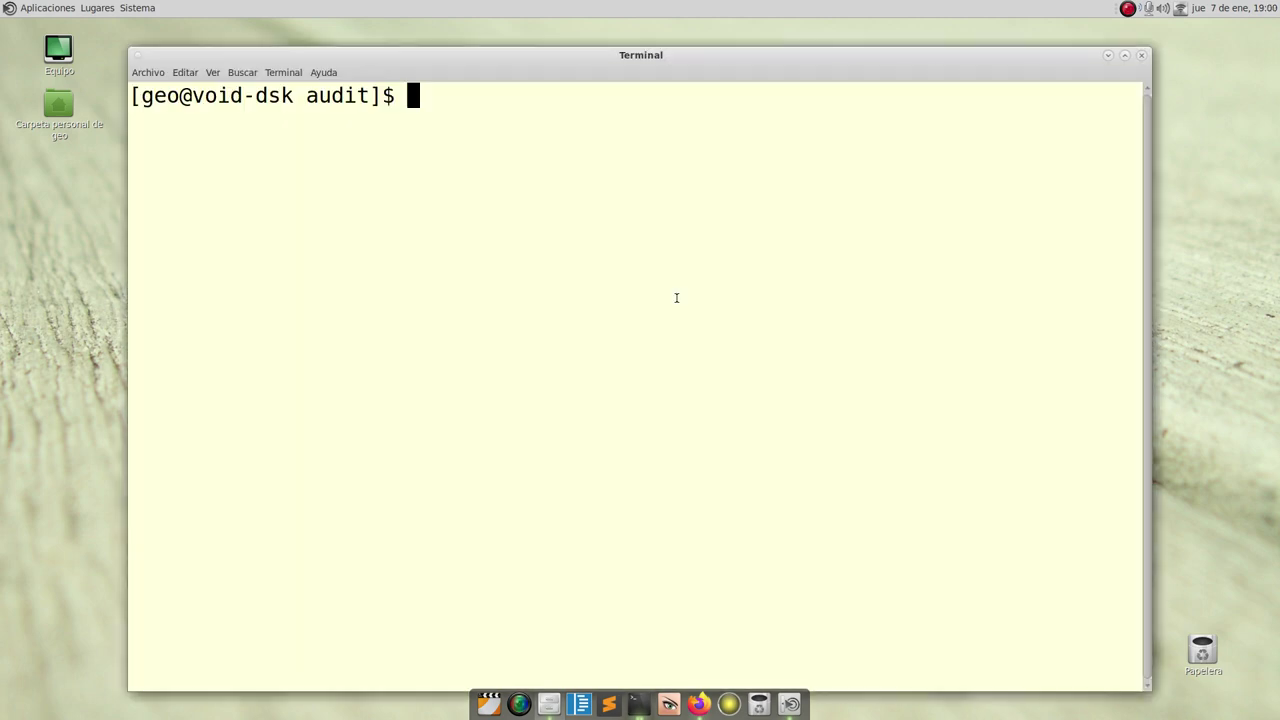
double_click(322, 97)
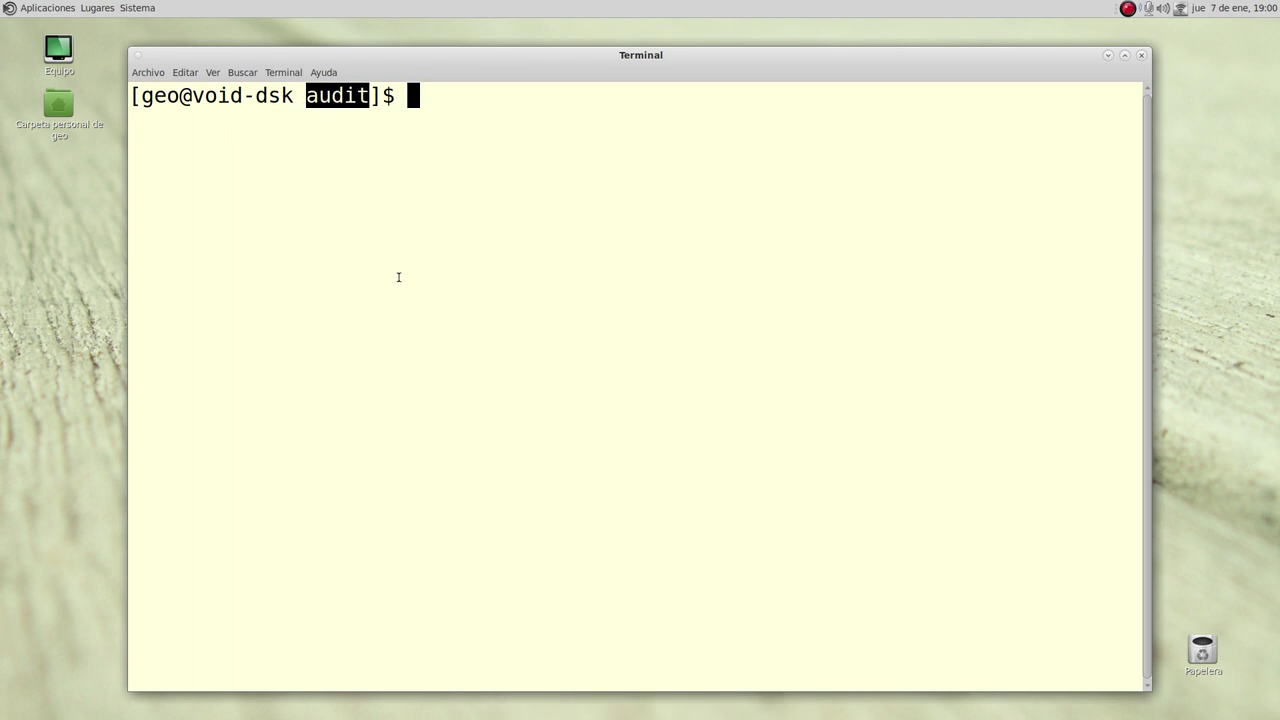
text(pwd)
key(Return)
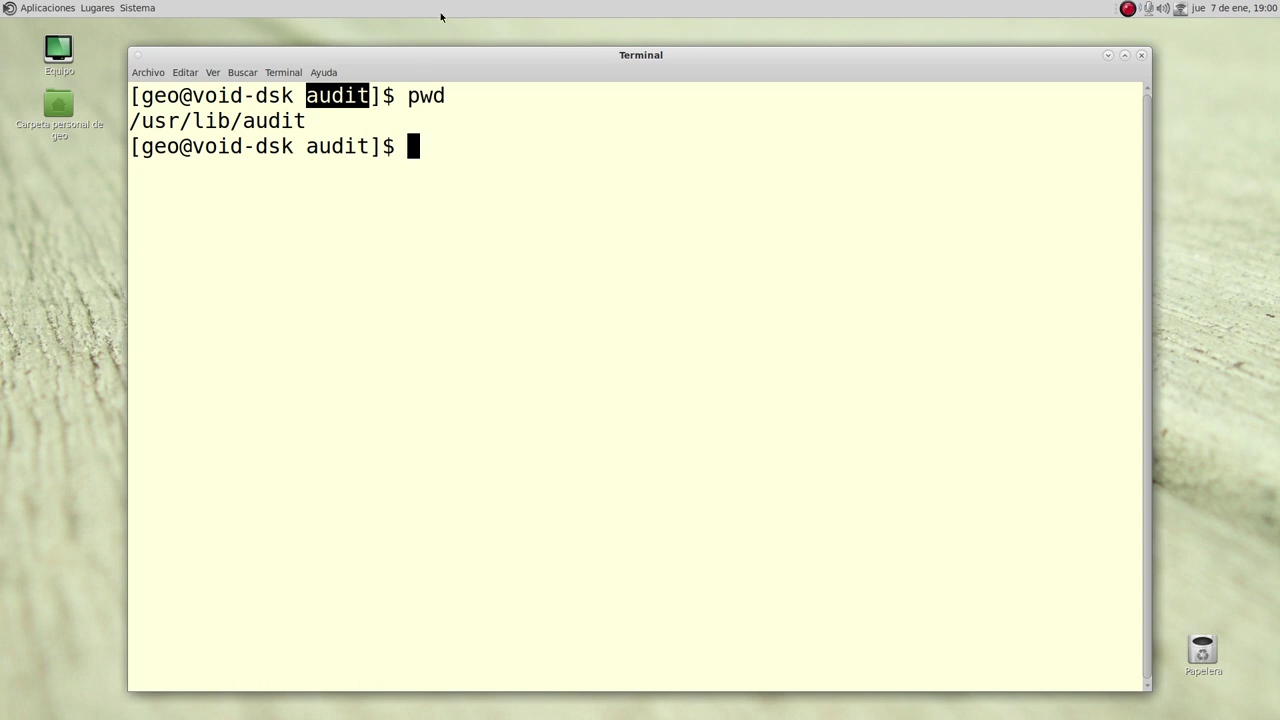
Move the terminal below the file manager's path bar, highlight the usr/lib/audit path and bring the audit folder window forward.
drag(478, 56, 602, 304)
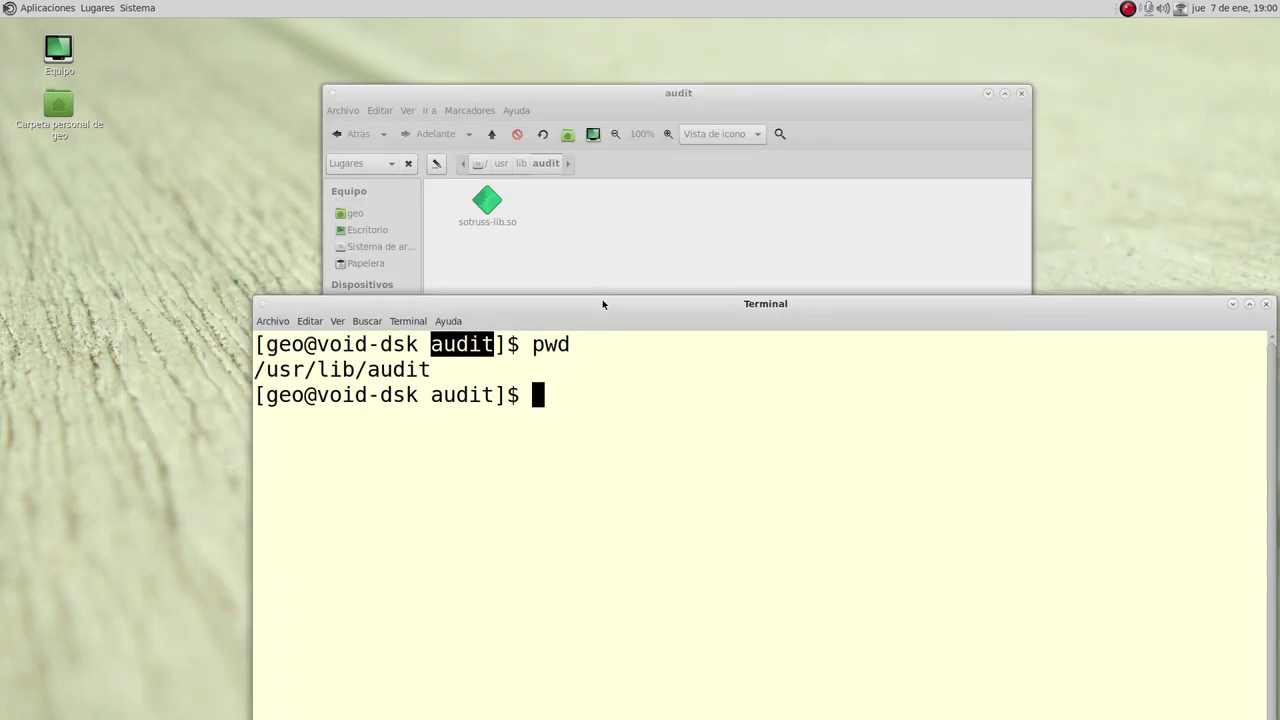
drag(553, 347, 535, 347)
click(467, 375)
drag(446, 371, 437, 363)
click(307, 369)
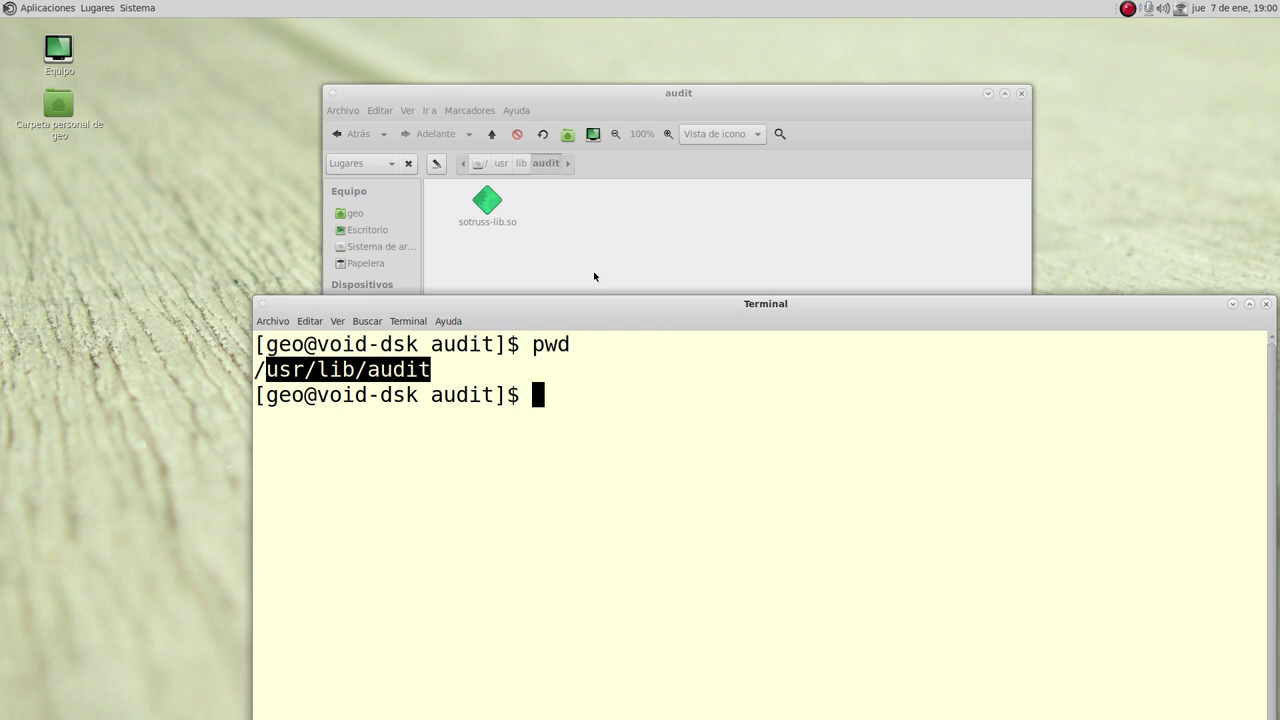
click(590, 424)
click(680, 270)
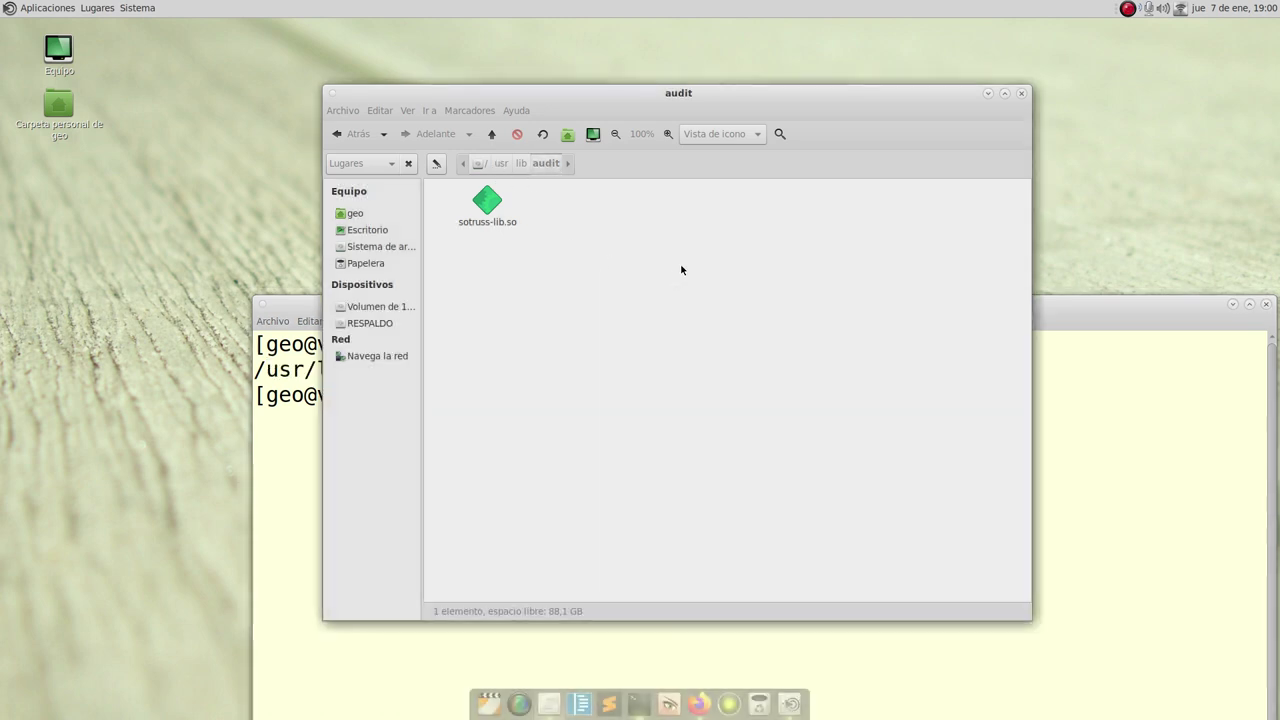
Open the personal File Management preferences of the system, look at the behaviour settings and show the available extensions.
click(139, 9)
mouse_move(158, 27)
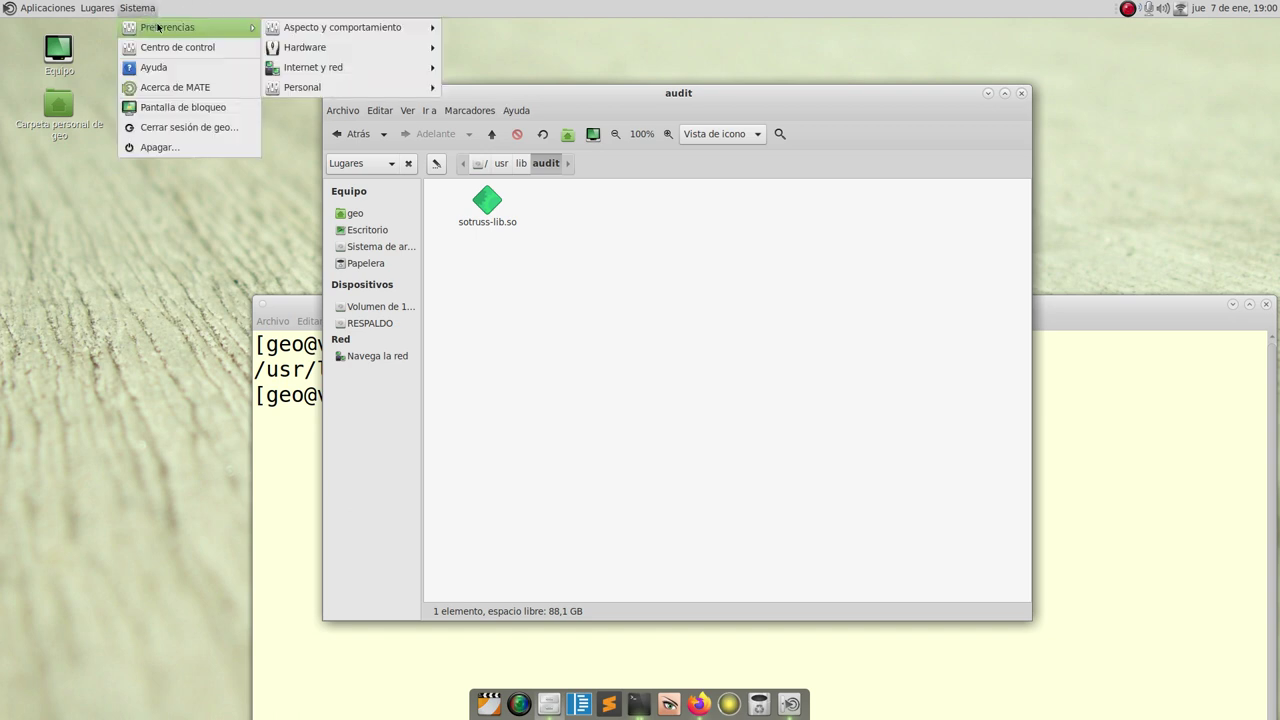
mouse_move(315, 87)
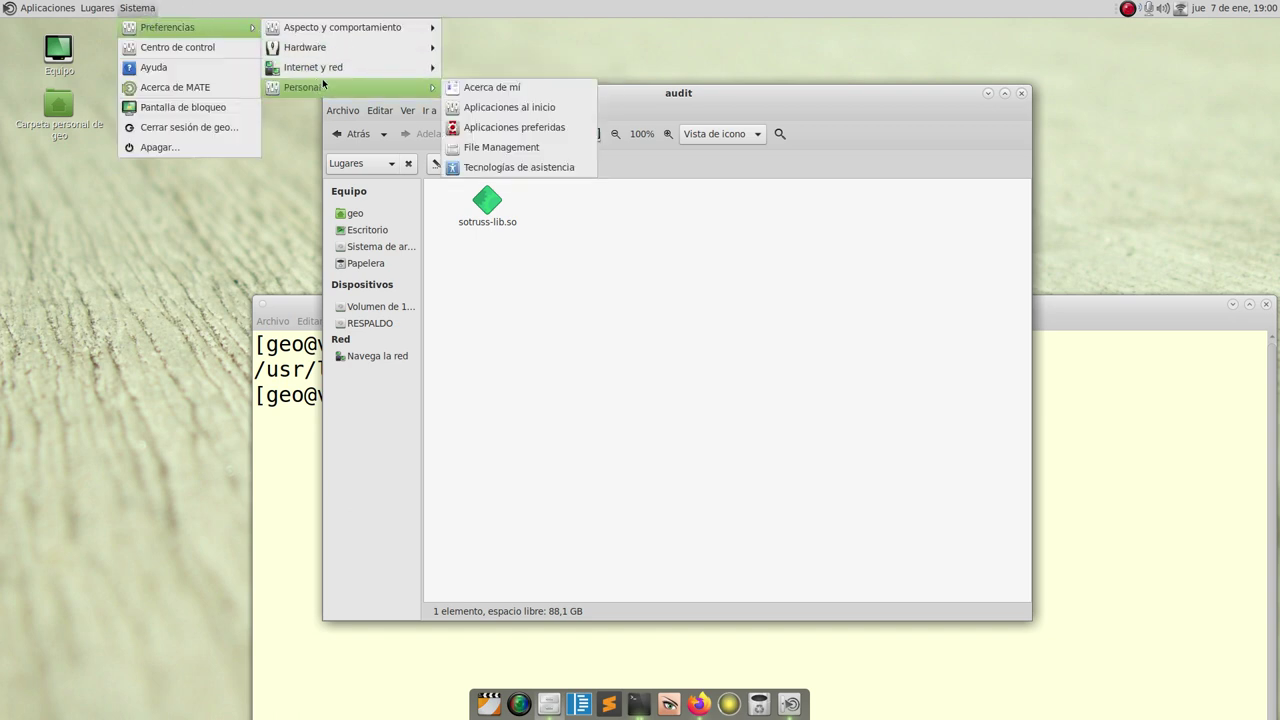
click(501, 147)
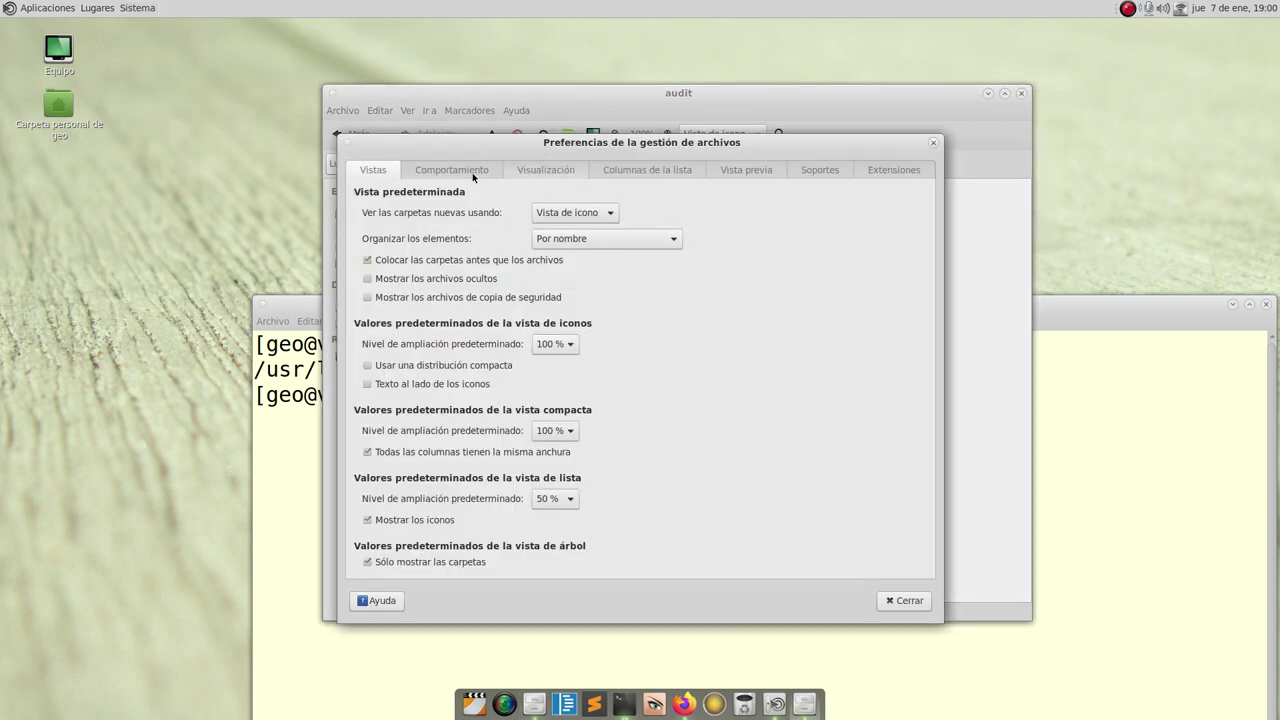
click(462, 172)
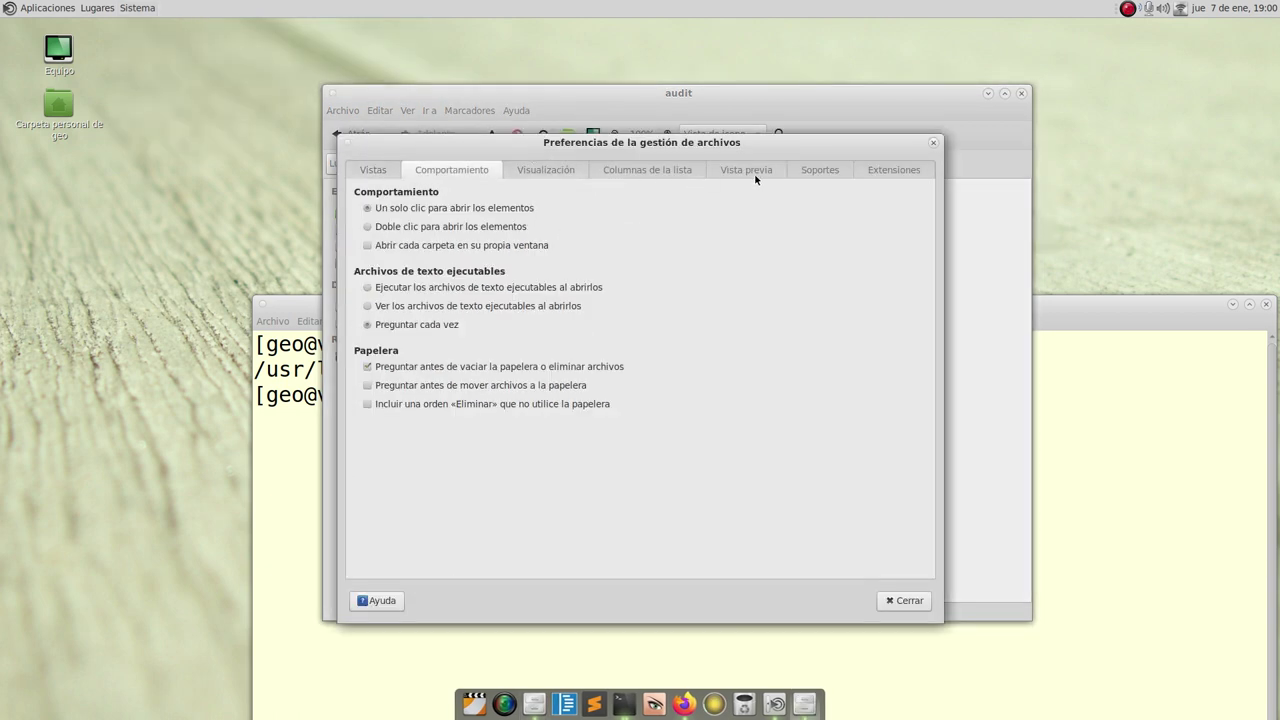
click(877, 166)
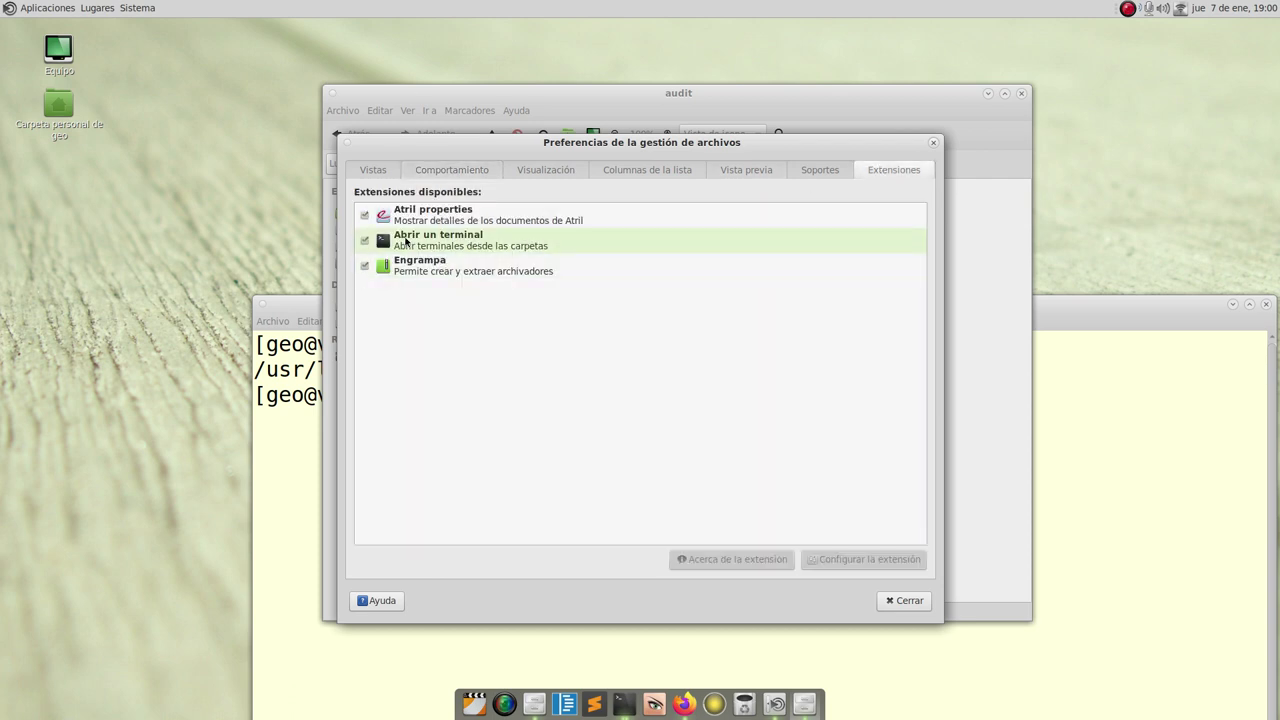
View the configuration of the Abrir un terminal extension and close it without changes.
click(435, 236)
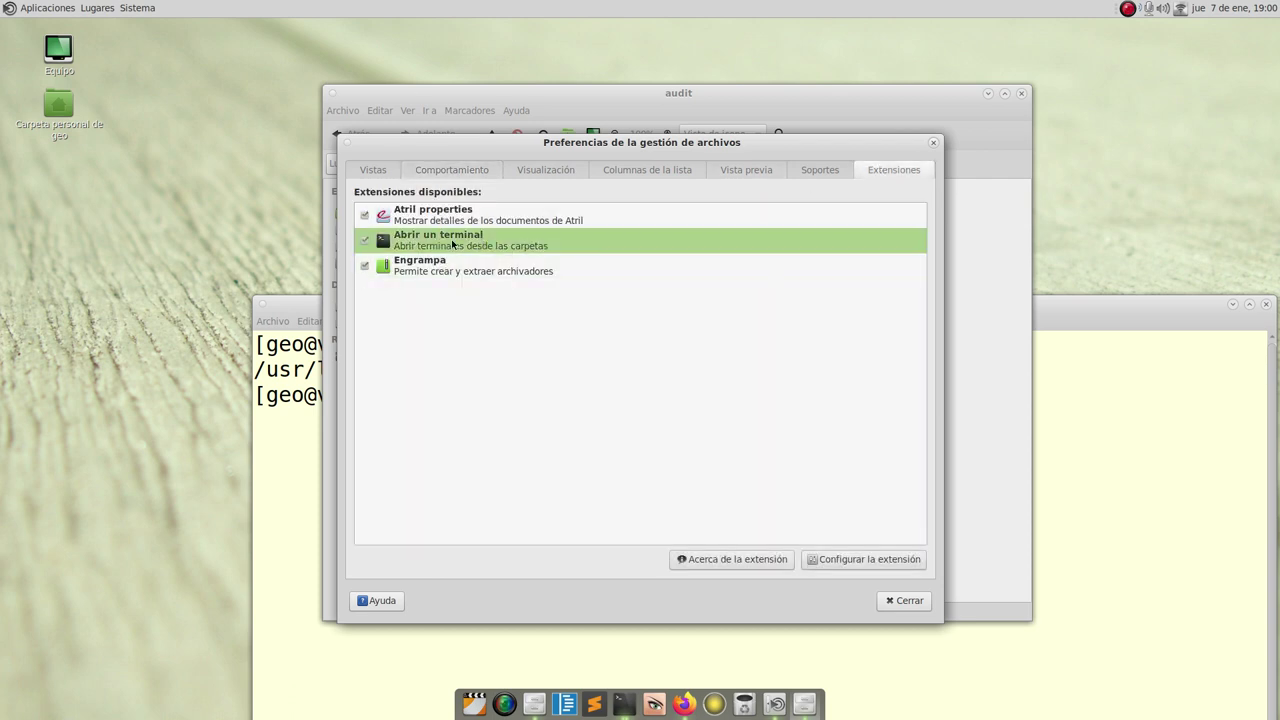
click(829, 559)
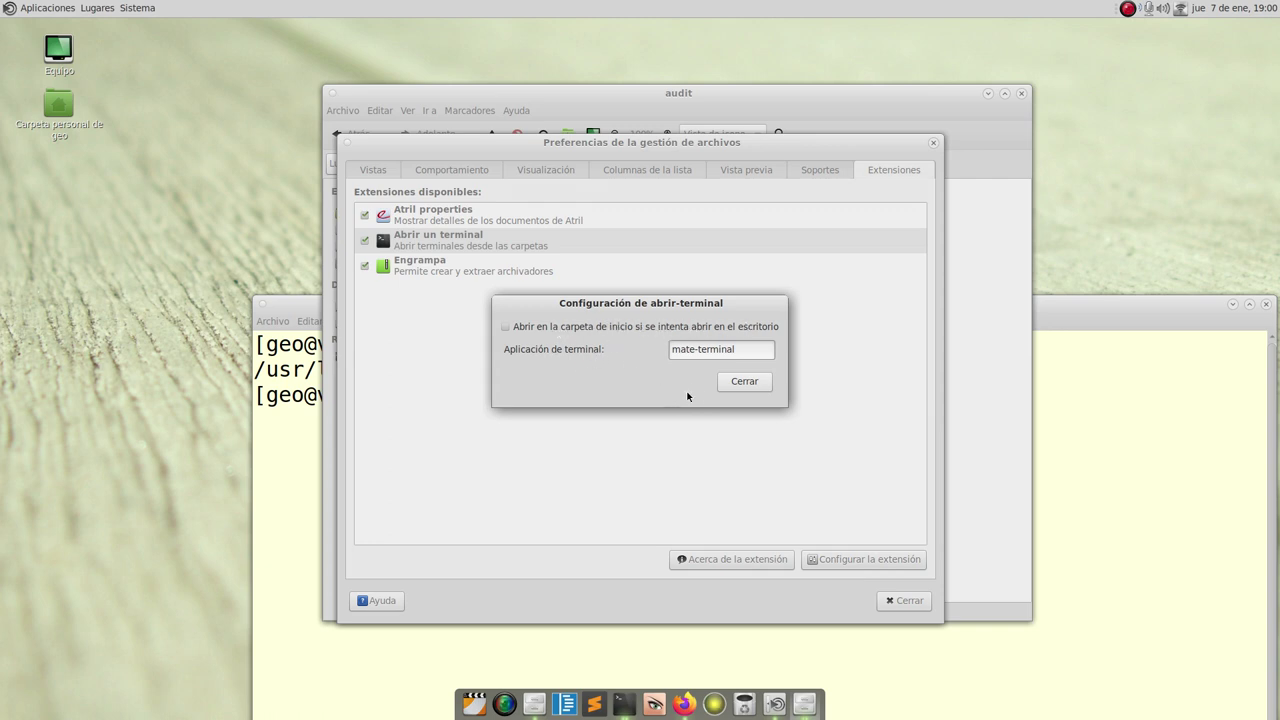
click(745, 382)
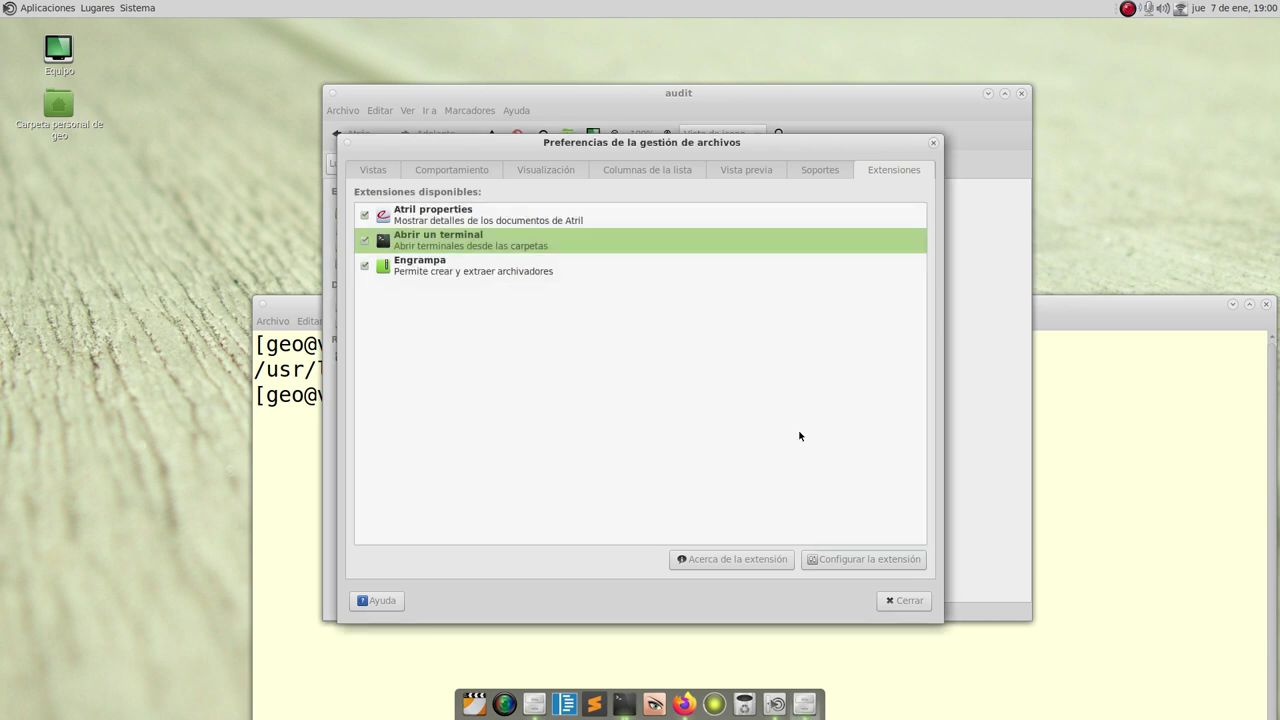
Review the default view and media handling (Soportes) preferences and open the list of actions for audio CDs.
click(806, 173)
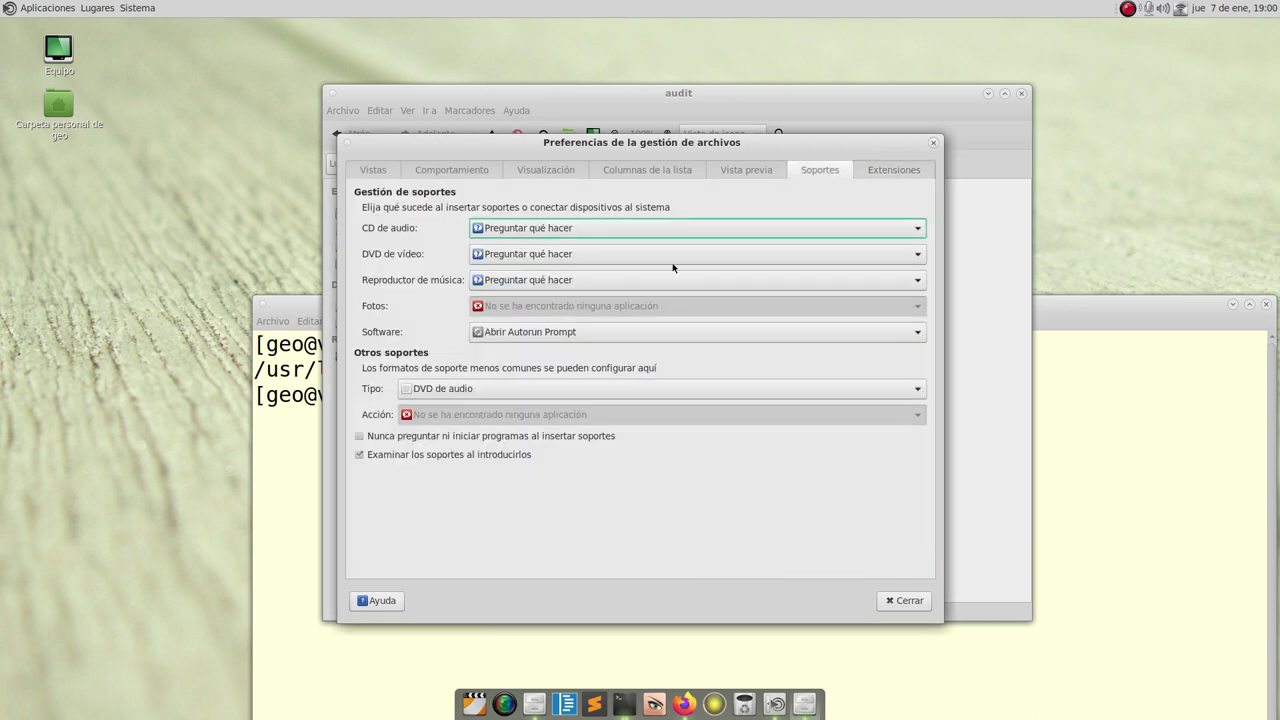
click(358, 170)
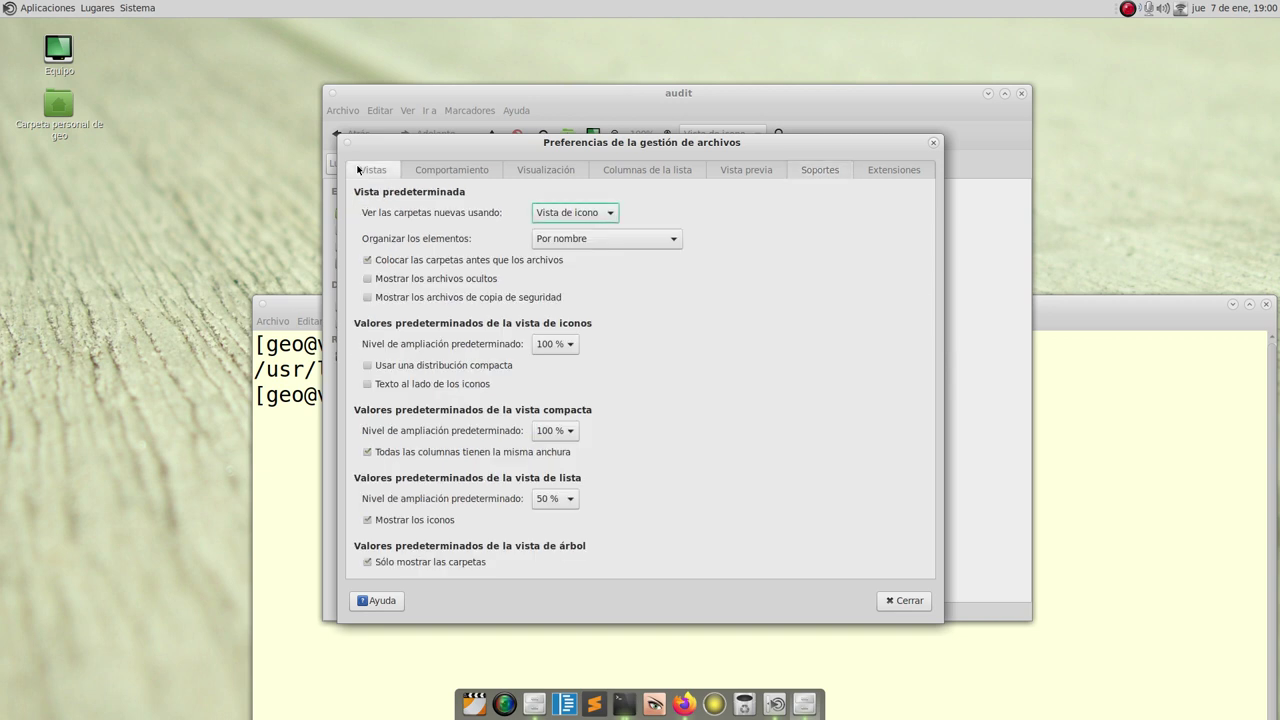
click(808, 165)
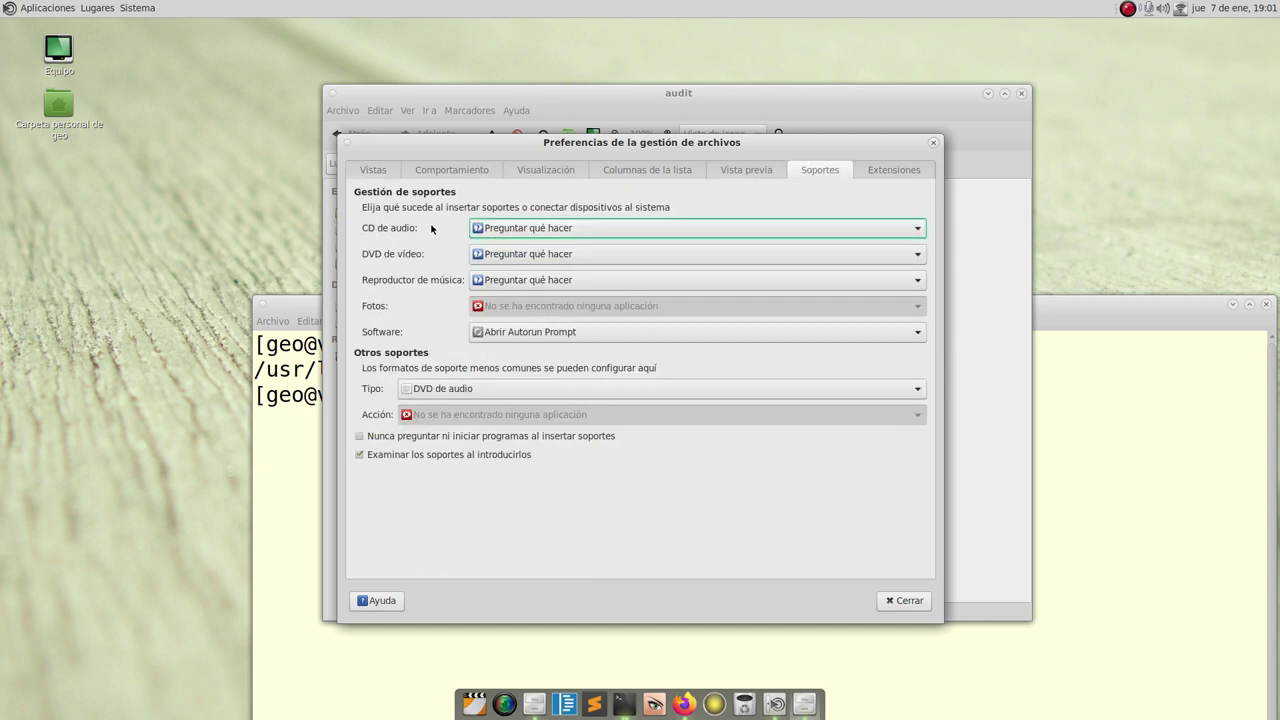
click(500, 230)
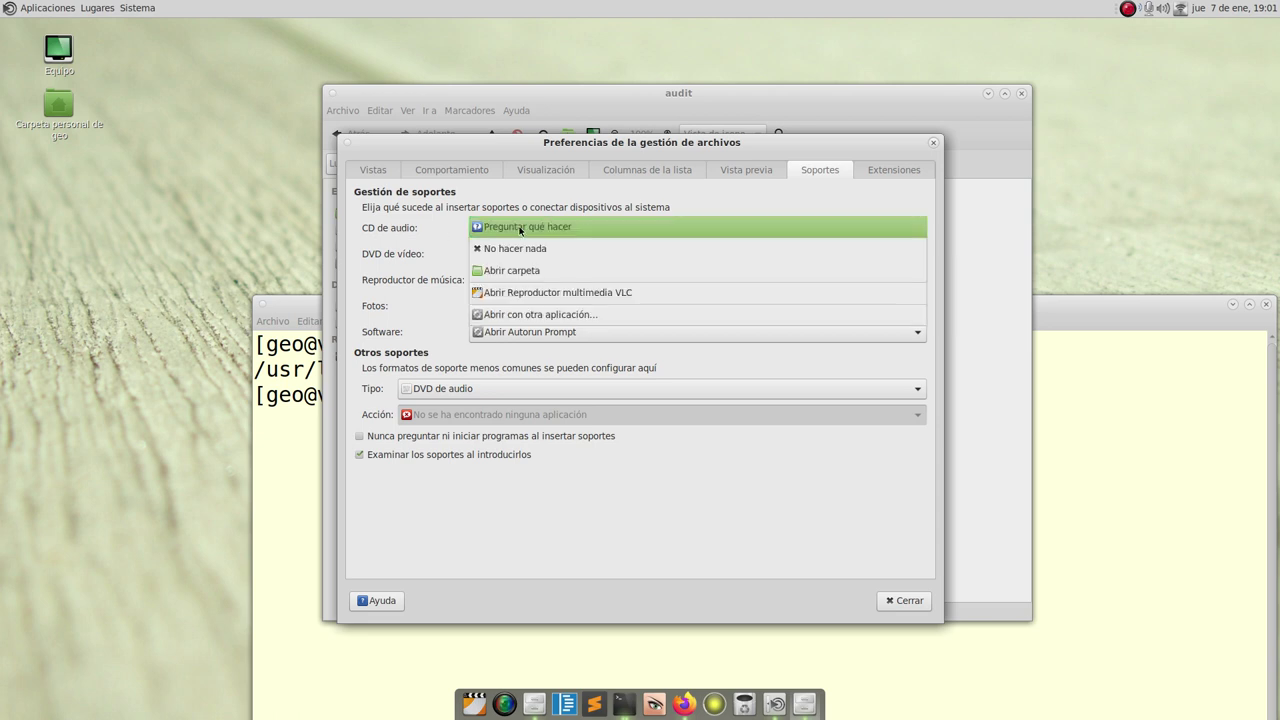